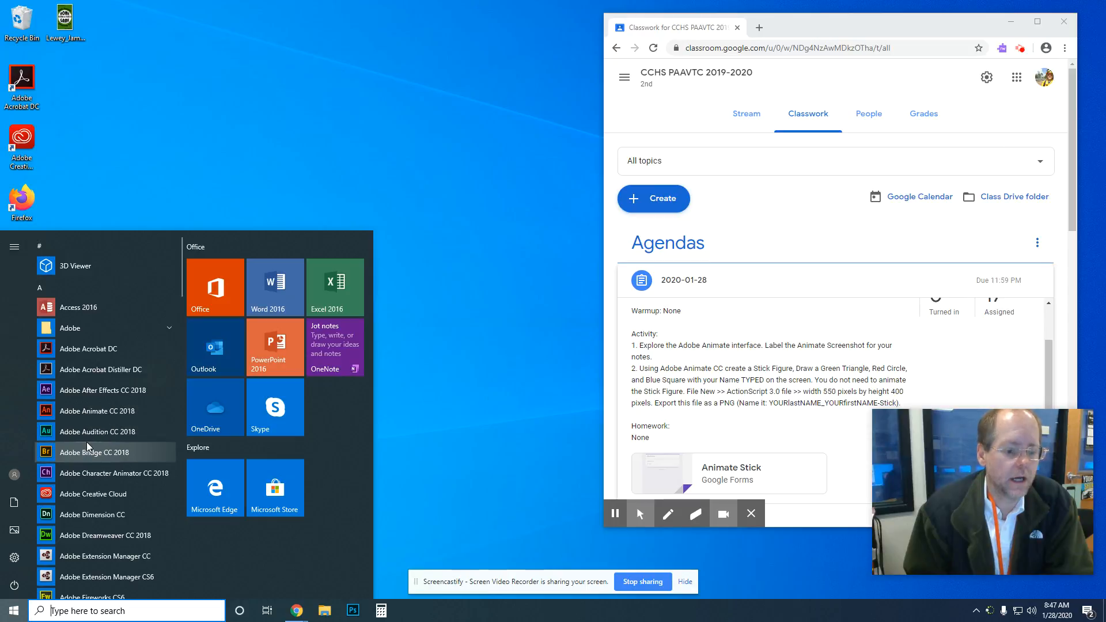
Step: Launch Adobe Animate CC 2018 from the Start menu, keeping the Classroom assignment in view
click(87, 411)
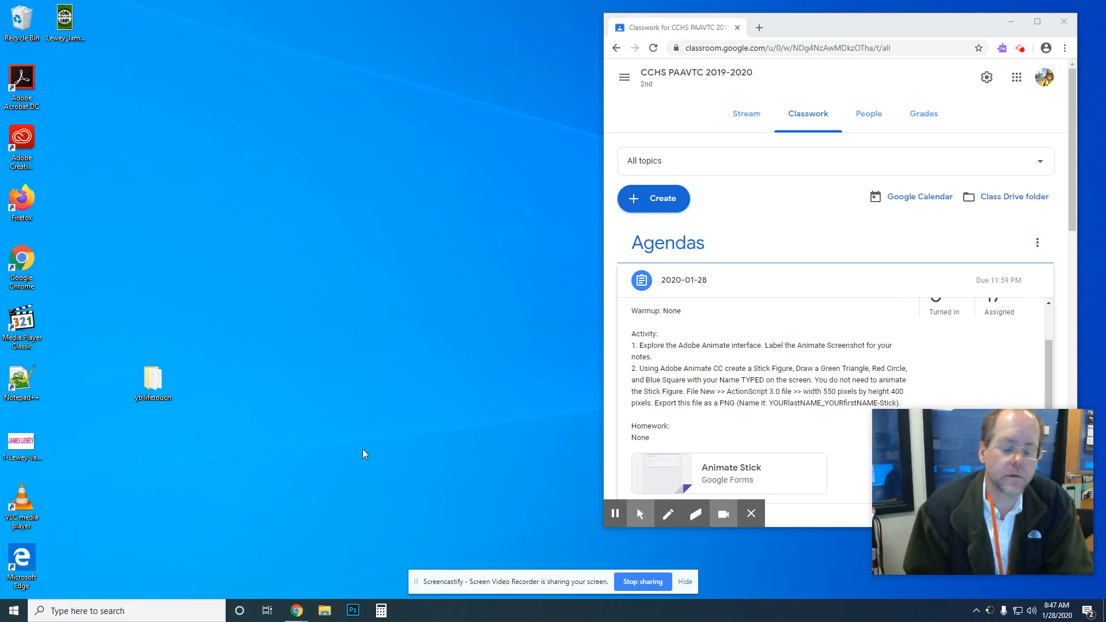
click(845, 384)
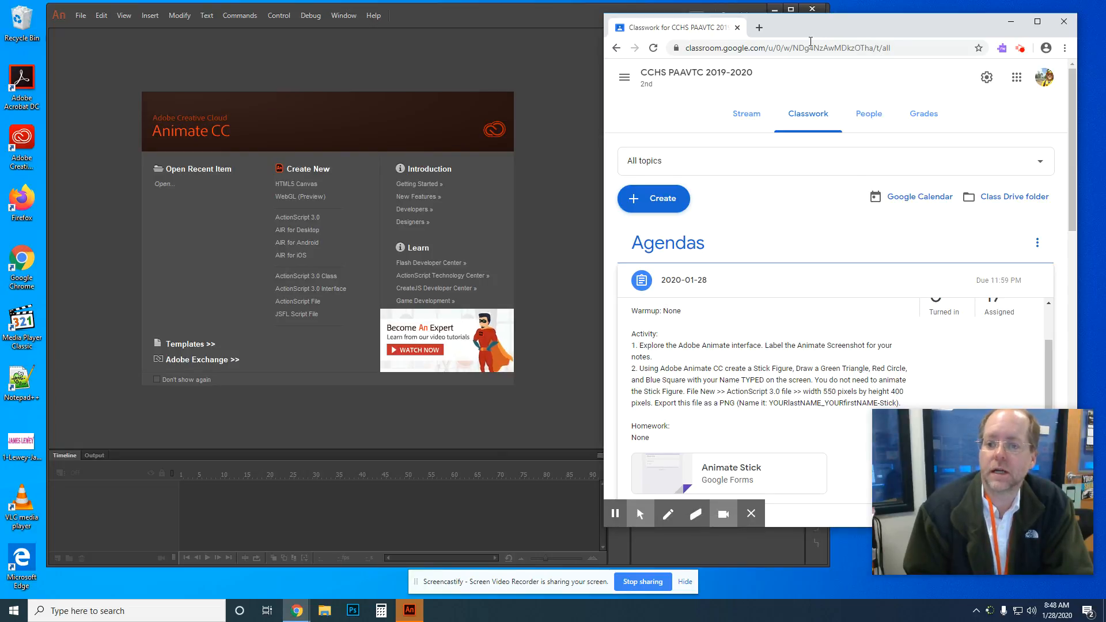
Step: Bring the Animate window forward, shift it left and widen it
click(563, 20)
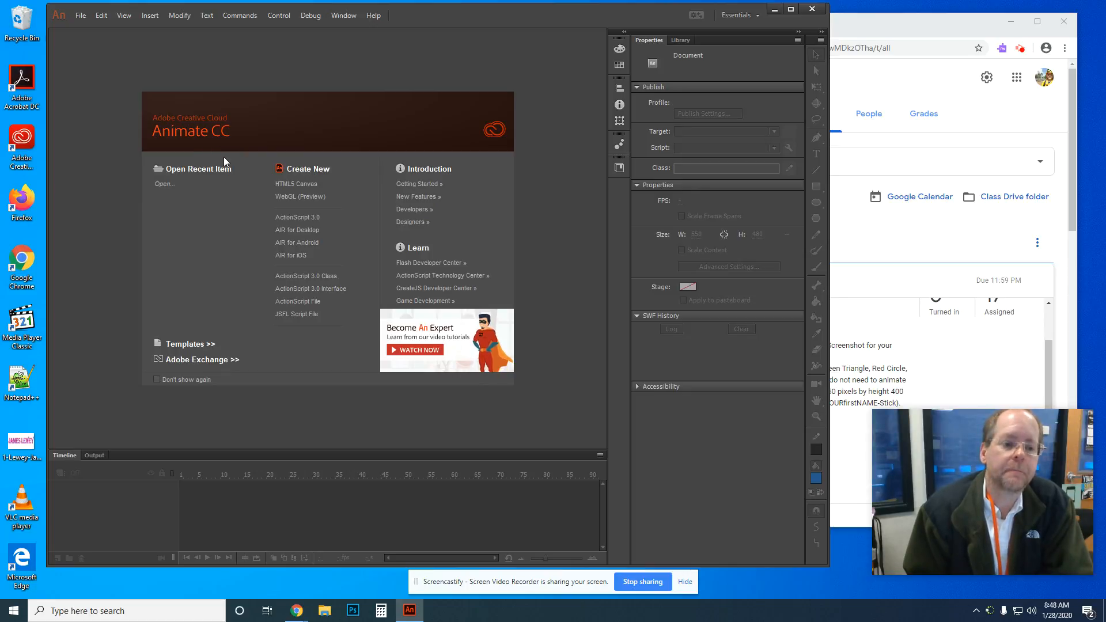
drag(432, 14, 392, 12)
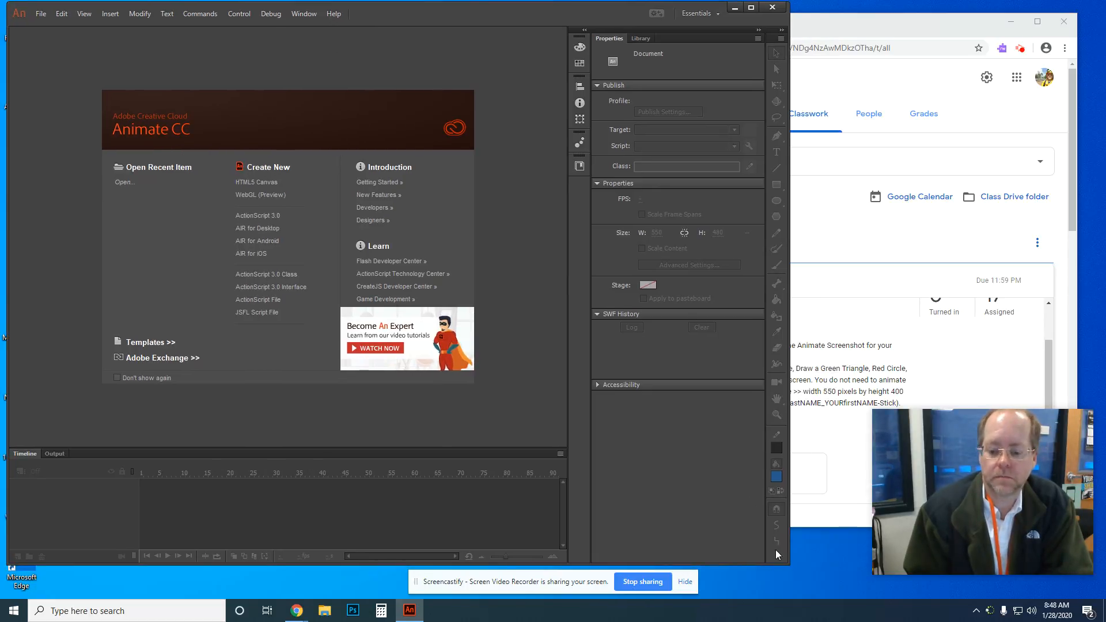
drag(789, 564, 837, 562)
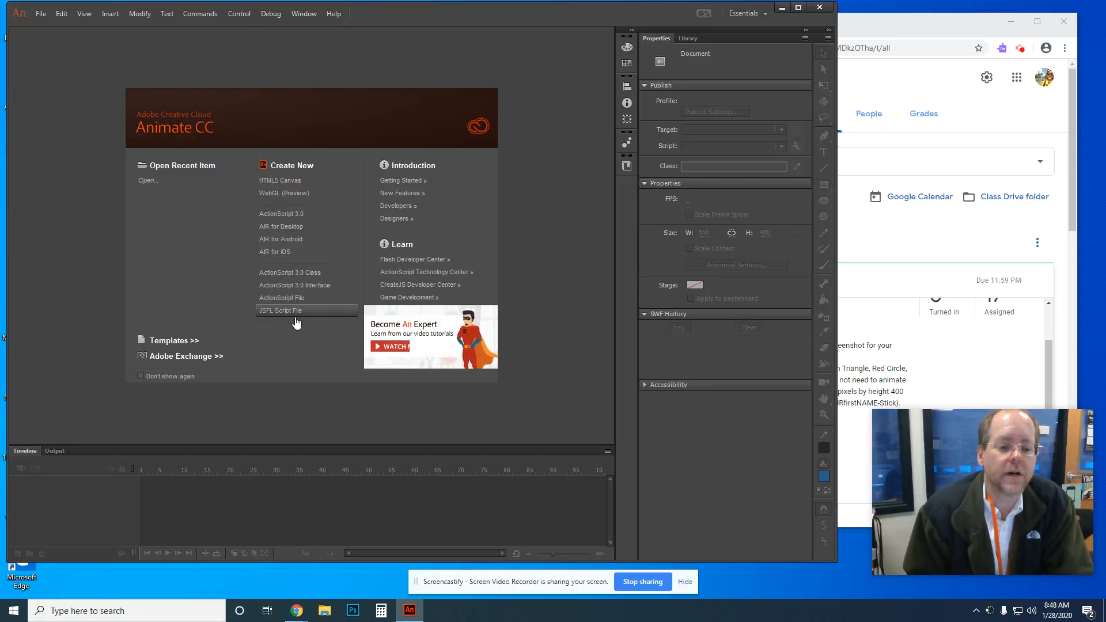
Step: Create an ActionScript 3.0 document and review the New Document settings, keeping pixel ruler units
click(311, 217)
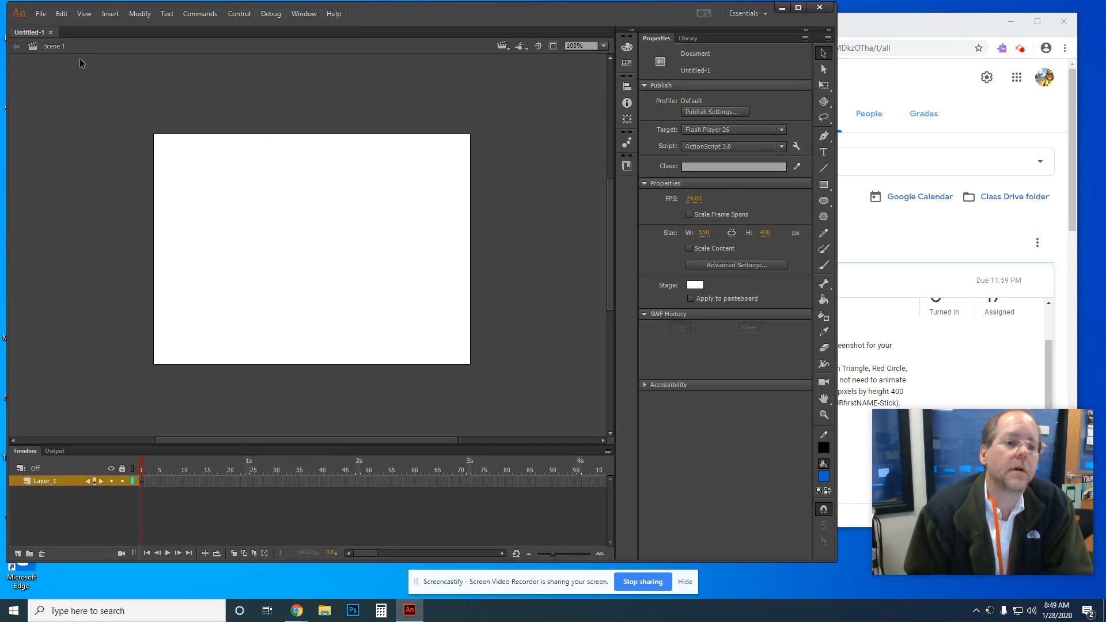
click(41, 14)
click(52, 25)
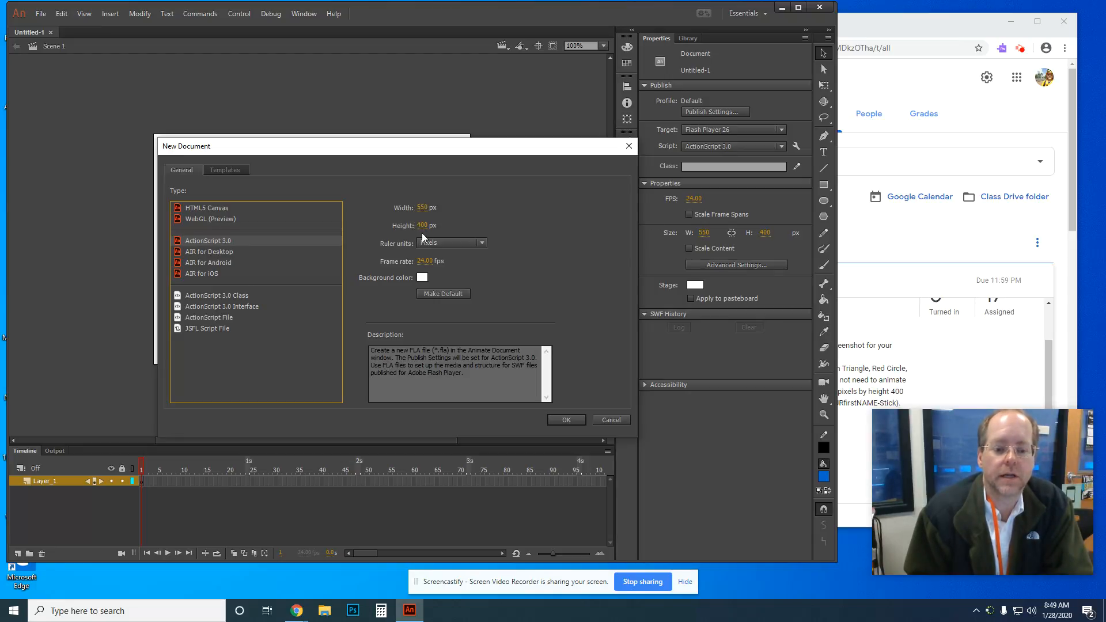
click(481, 244)
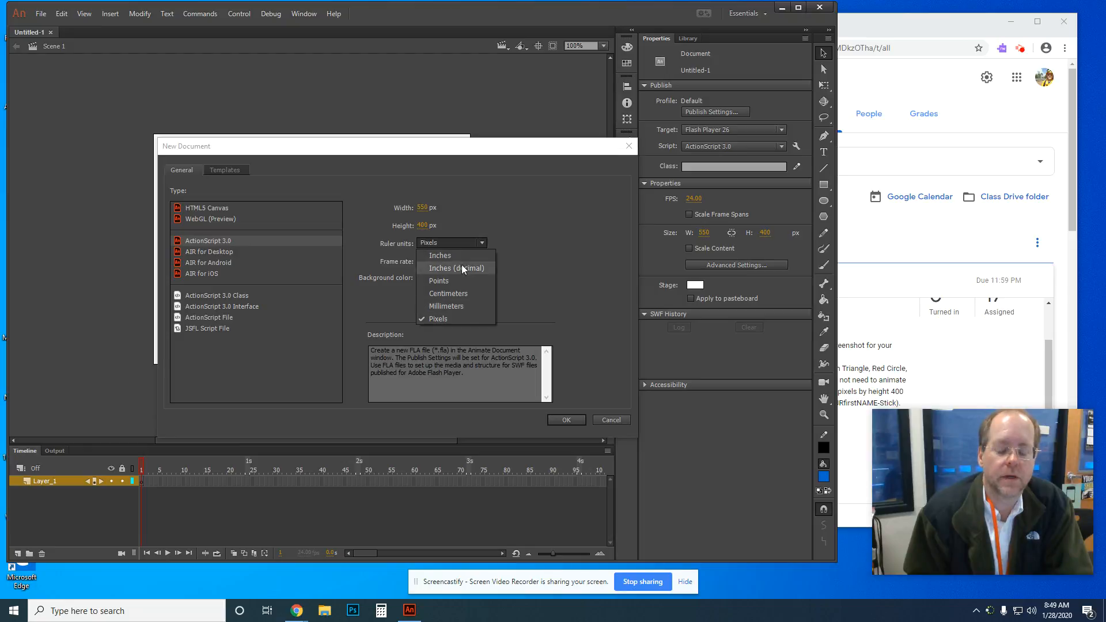
click(518, 238)
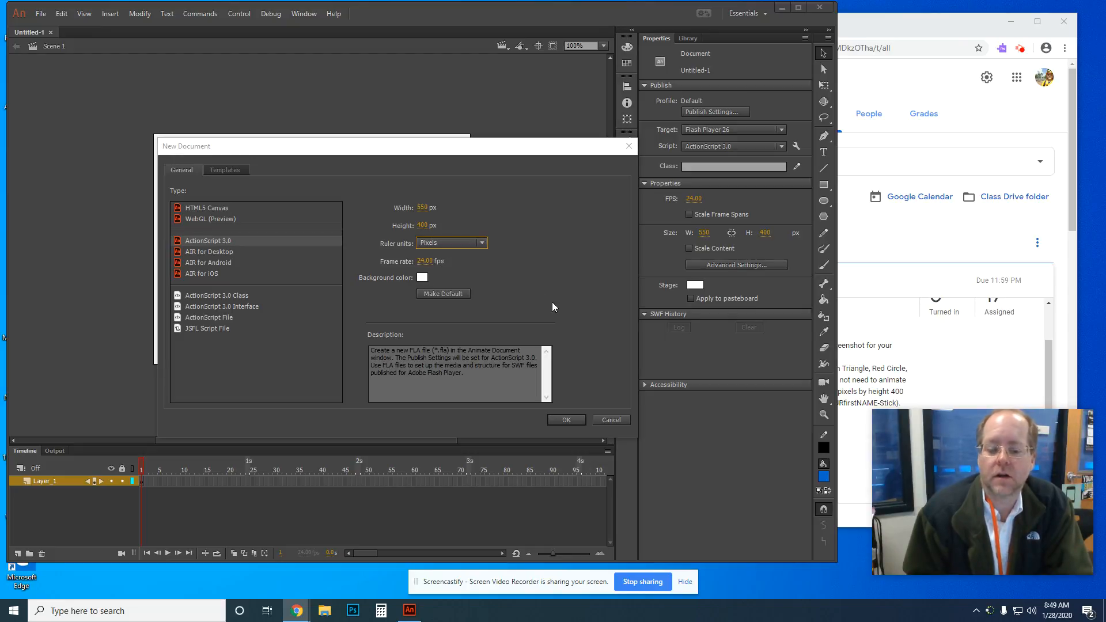
click(605, 418)
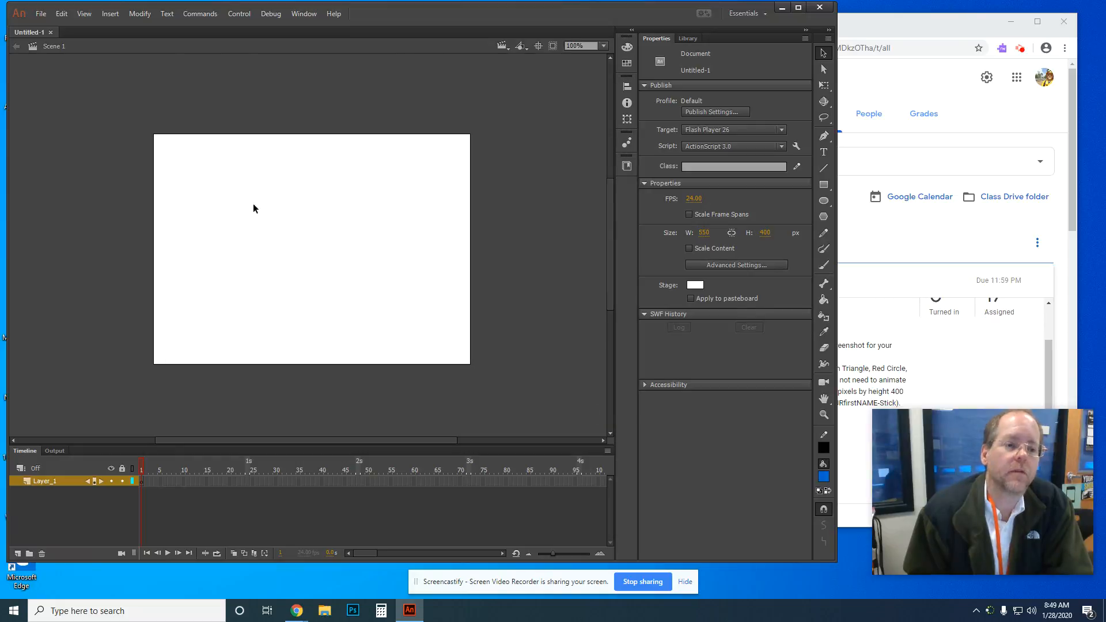
Step: Create a second 550 × 400 px document, Untitled-2, then close it
click(41, 13)
click(49, 24)
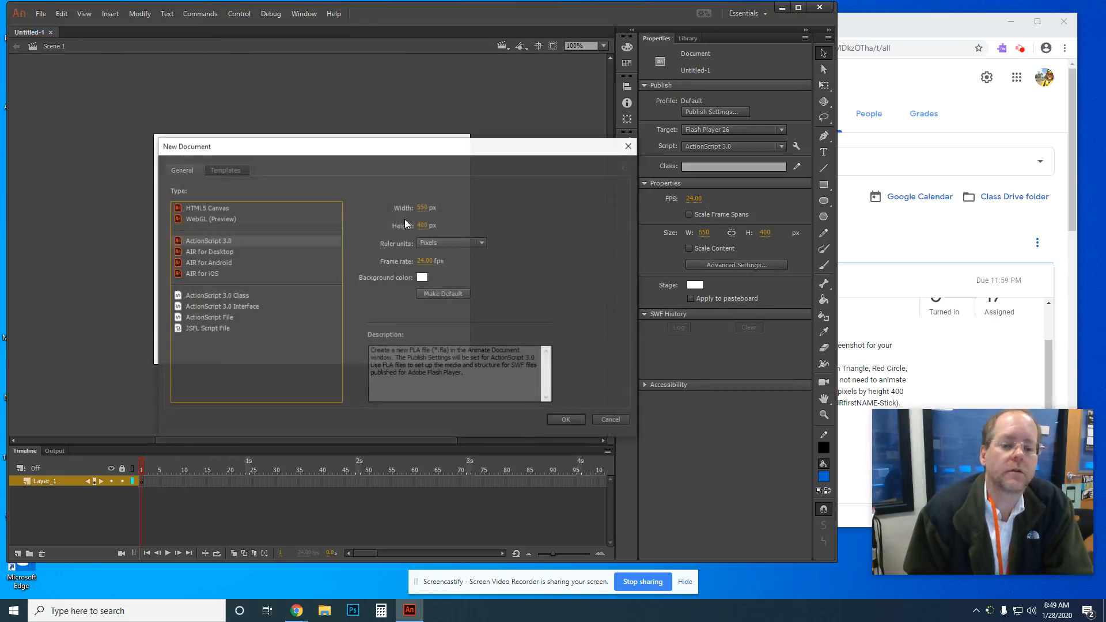
click(562, 420)
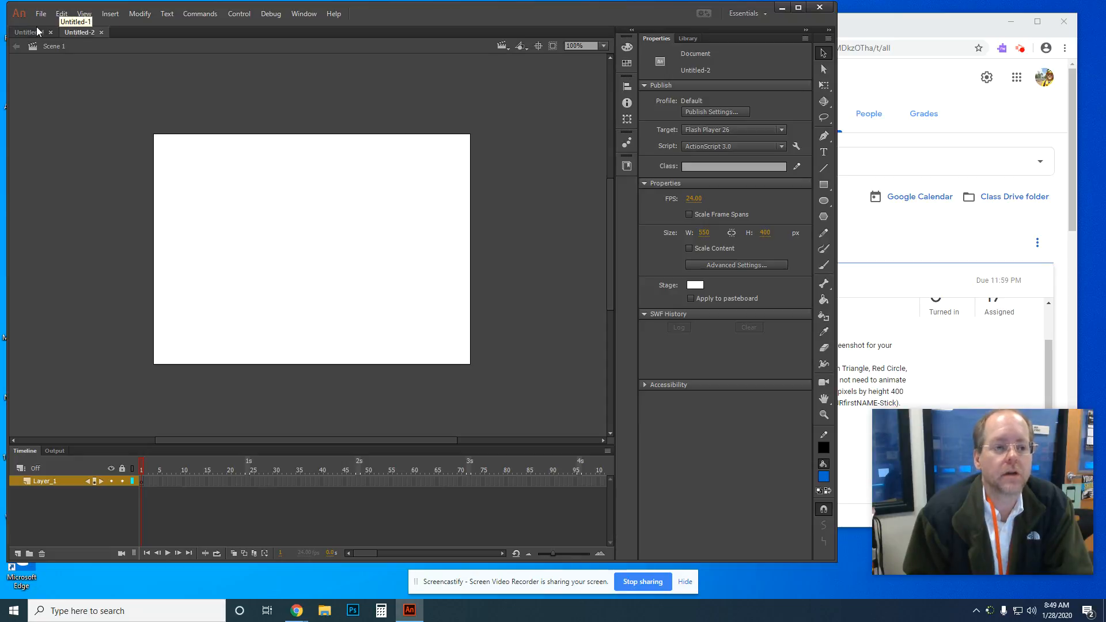
click(29, 32)
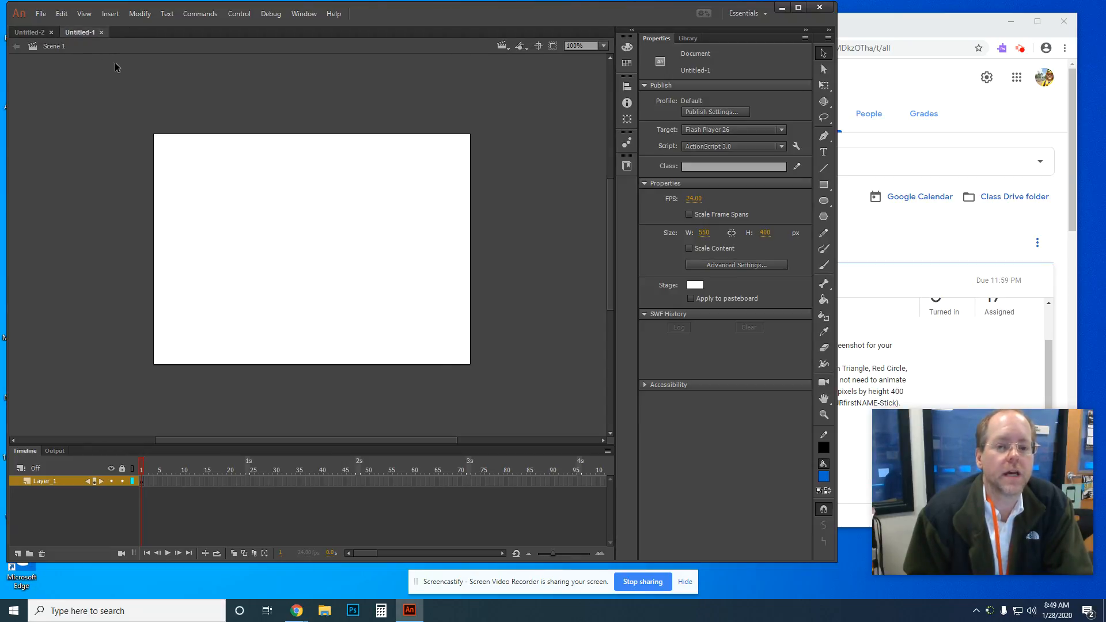
click(34, 33)
click(51, 33)
Step: Save the document as the student's lastname_firstname-stick .fla file in the 2019-2020_CTE_AV folder
click(41, 13)
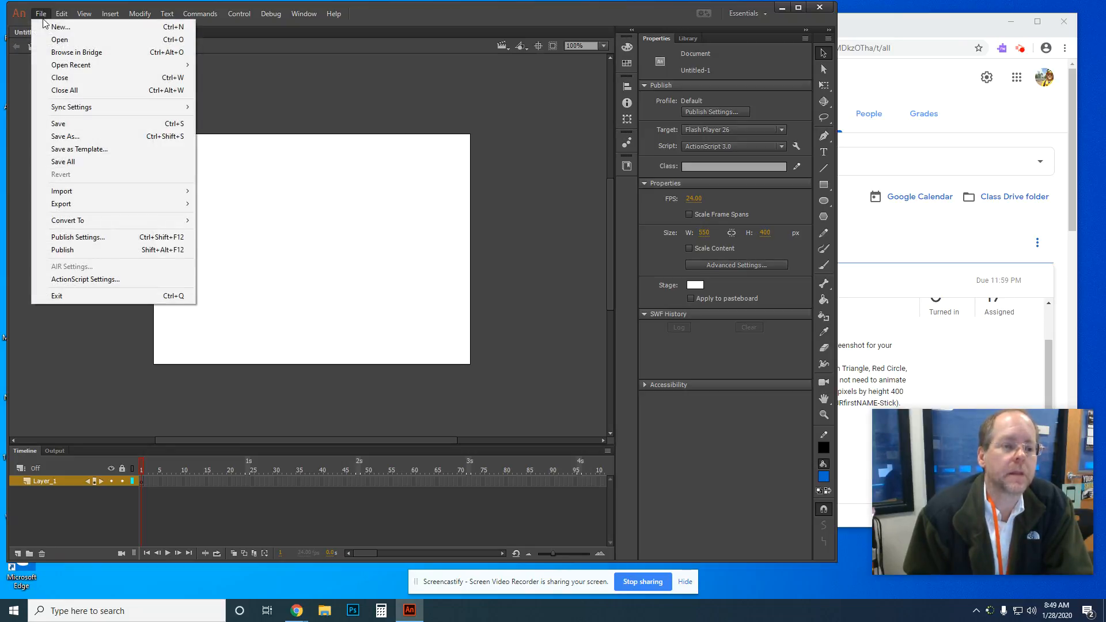
click(81, 136)
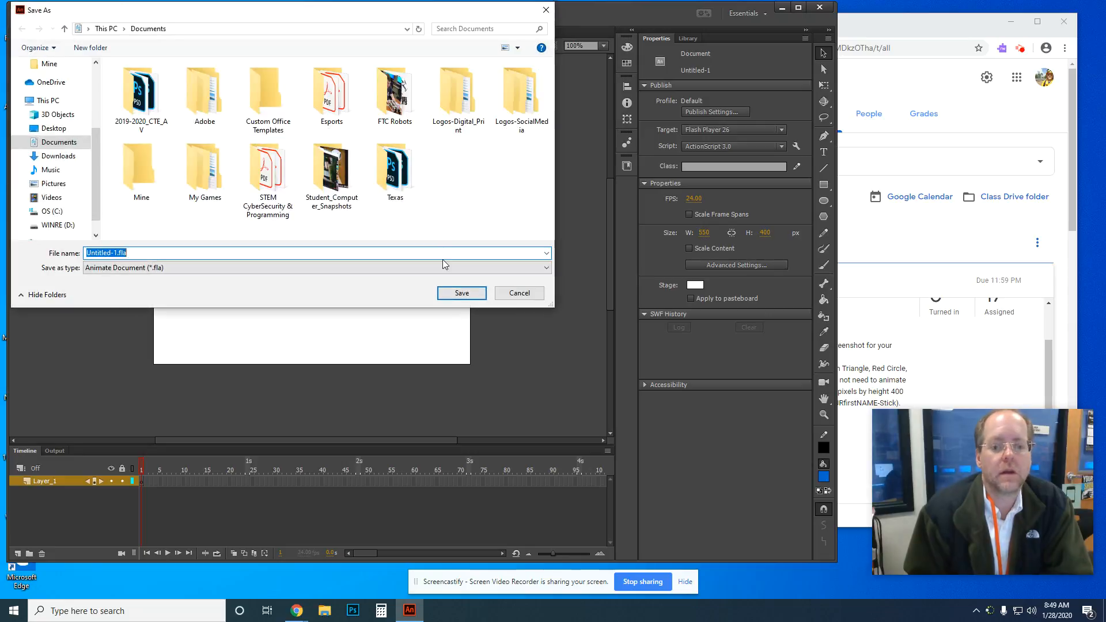
double_click(141, 95)
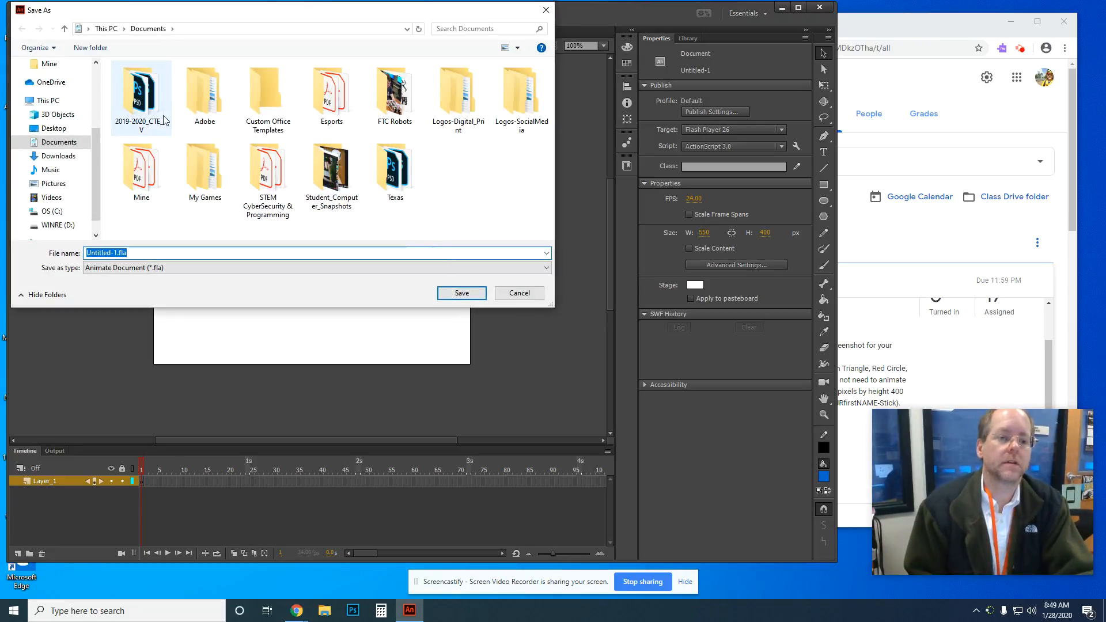
click(212, 253)
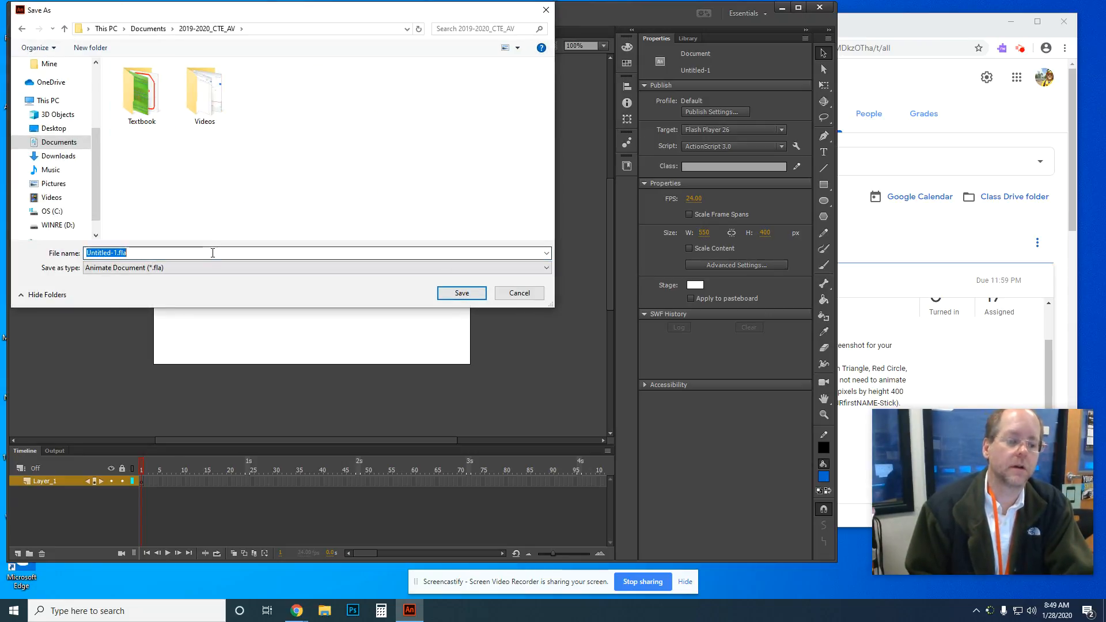
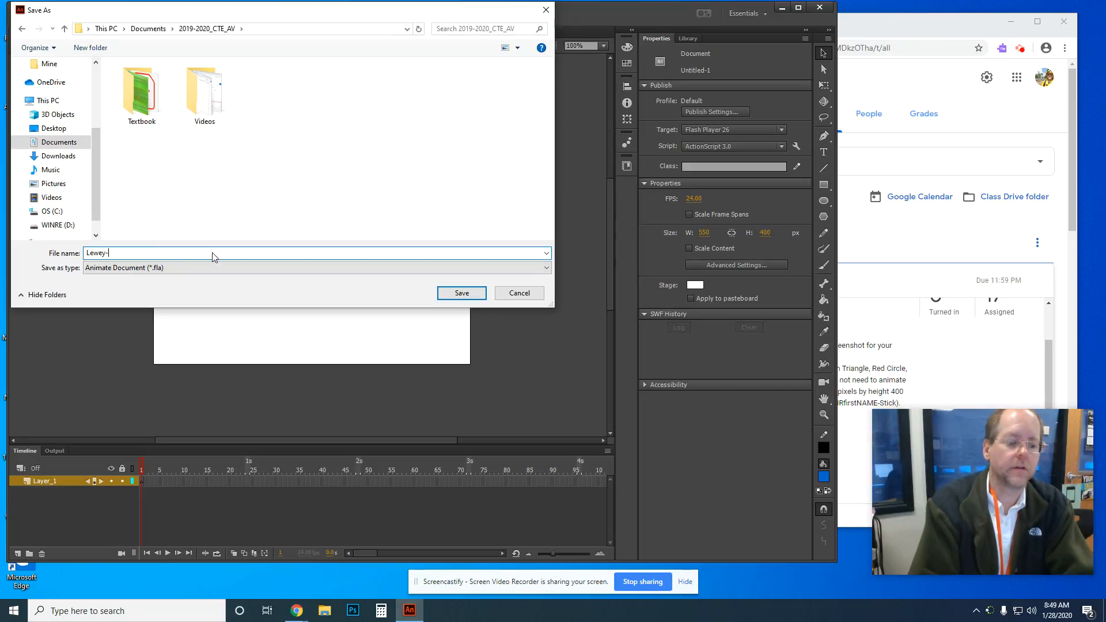
key(Return)
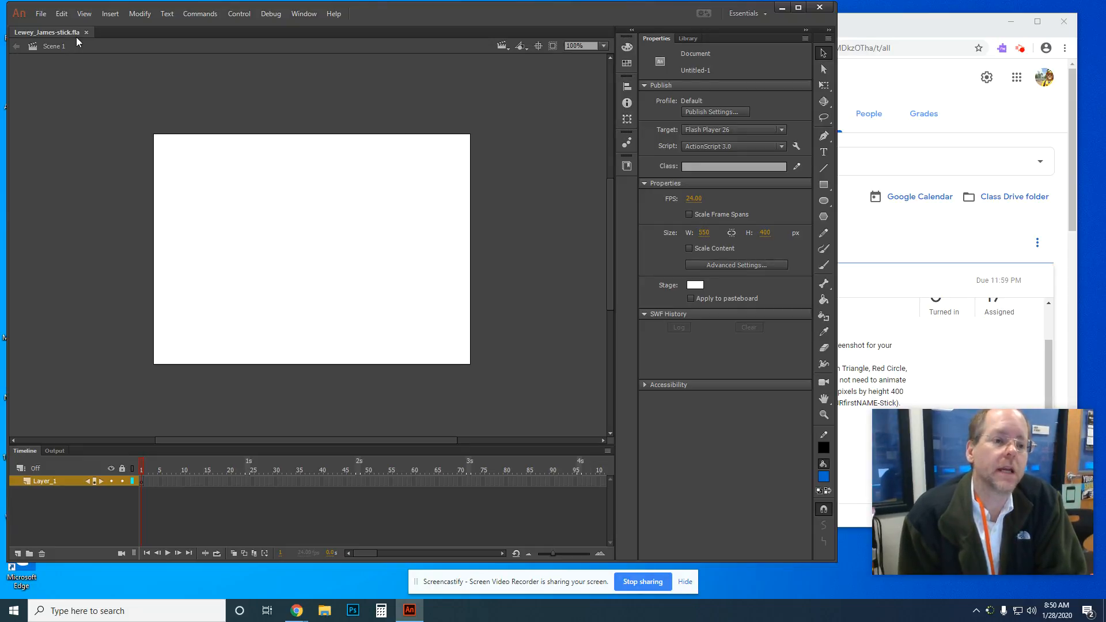
click(41, 17)
mouse_move(66, 17)
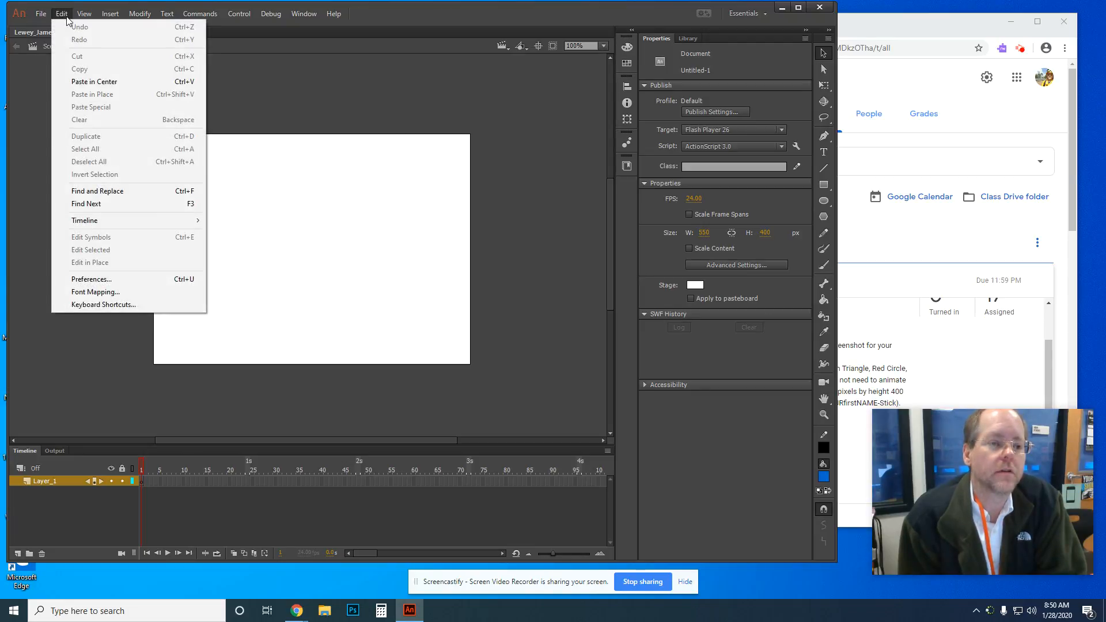
mouse_move(144, 15)
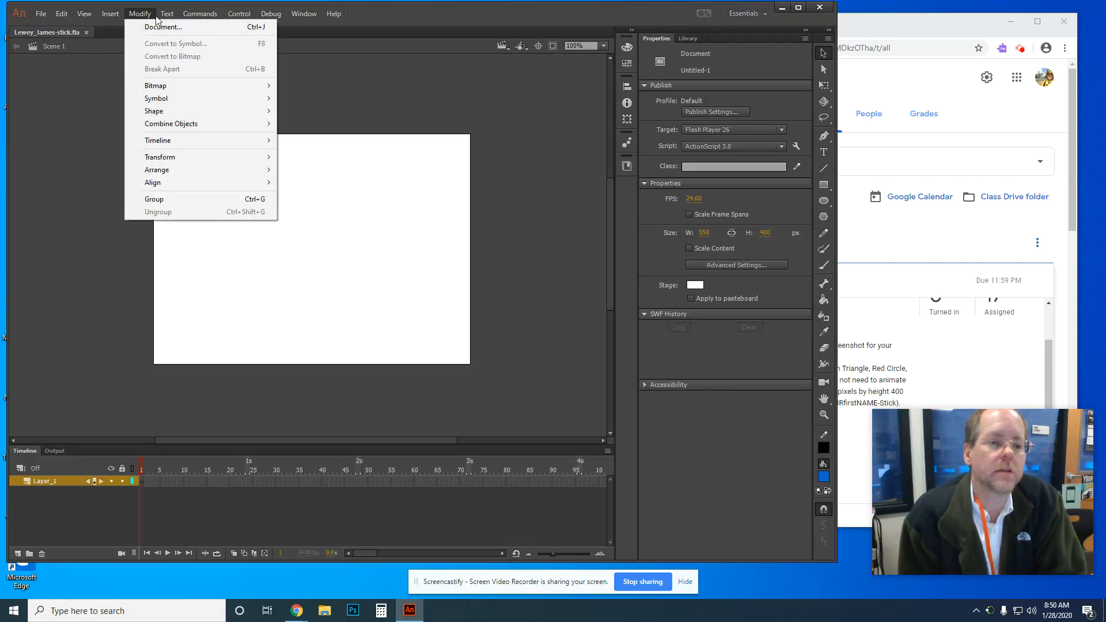
mouse_move(299, 21)
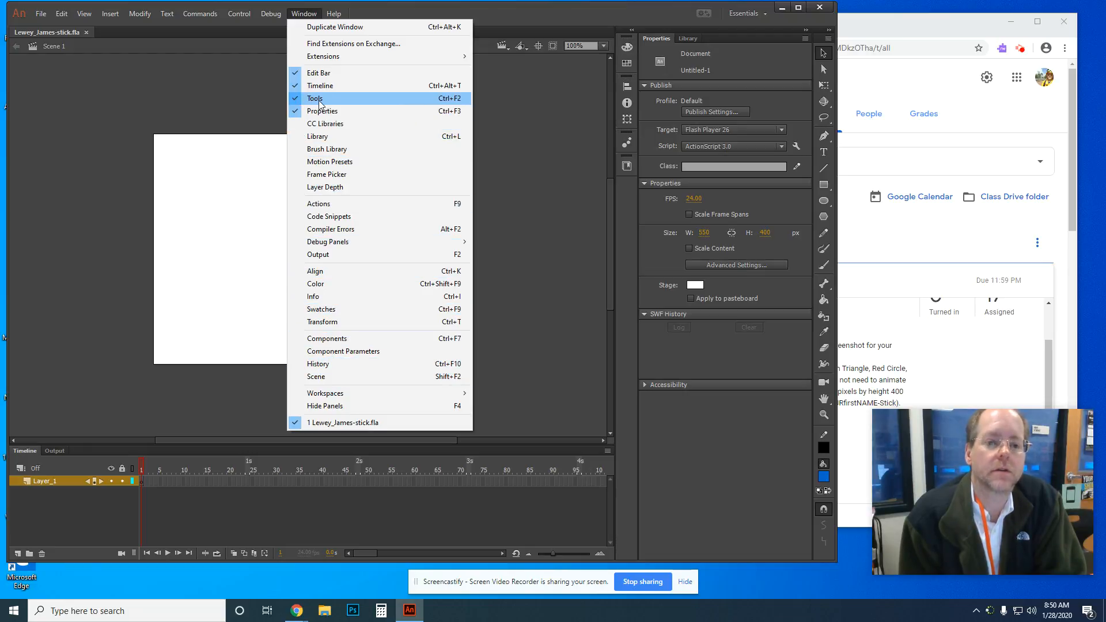
click(374, 13)
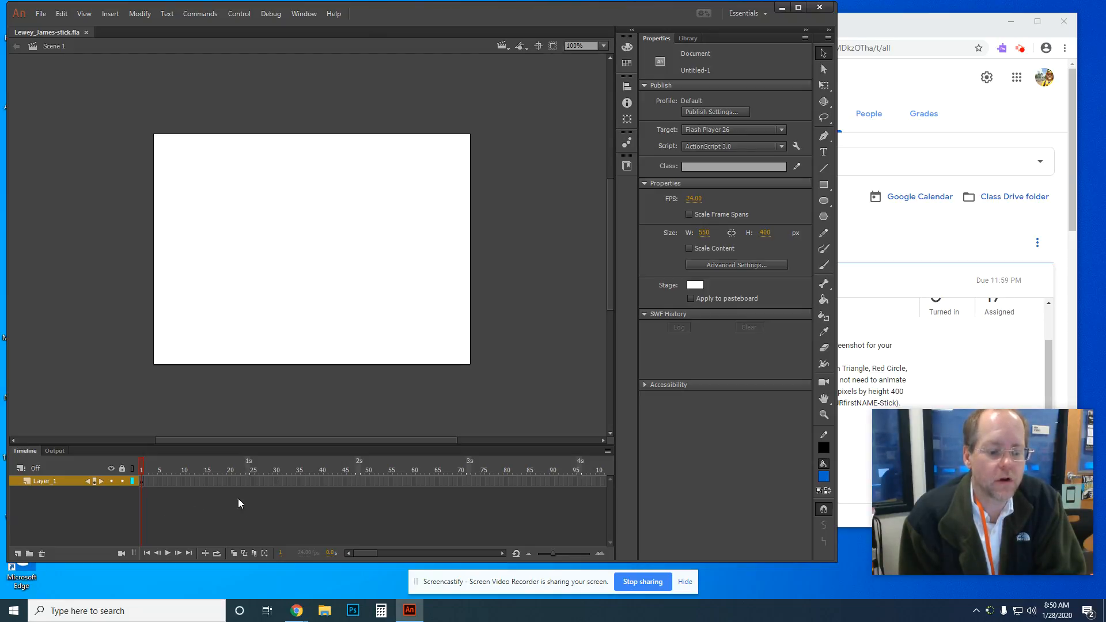
click(143, 483)
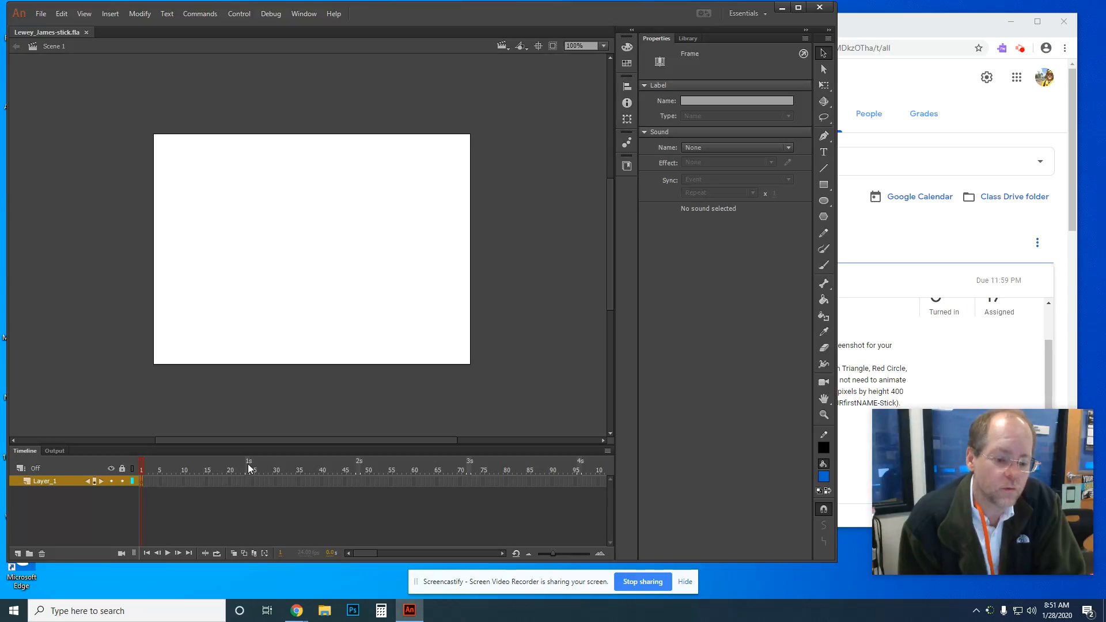
click(247, 481)
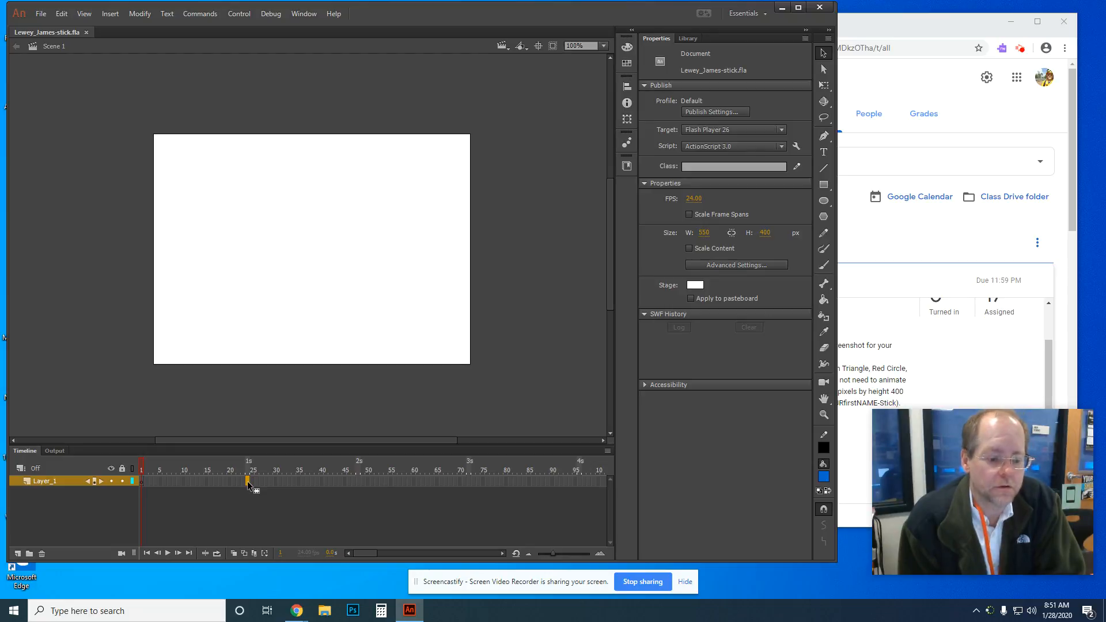
click(358, 482)
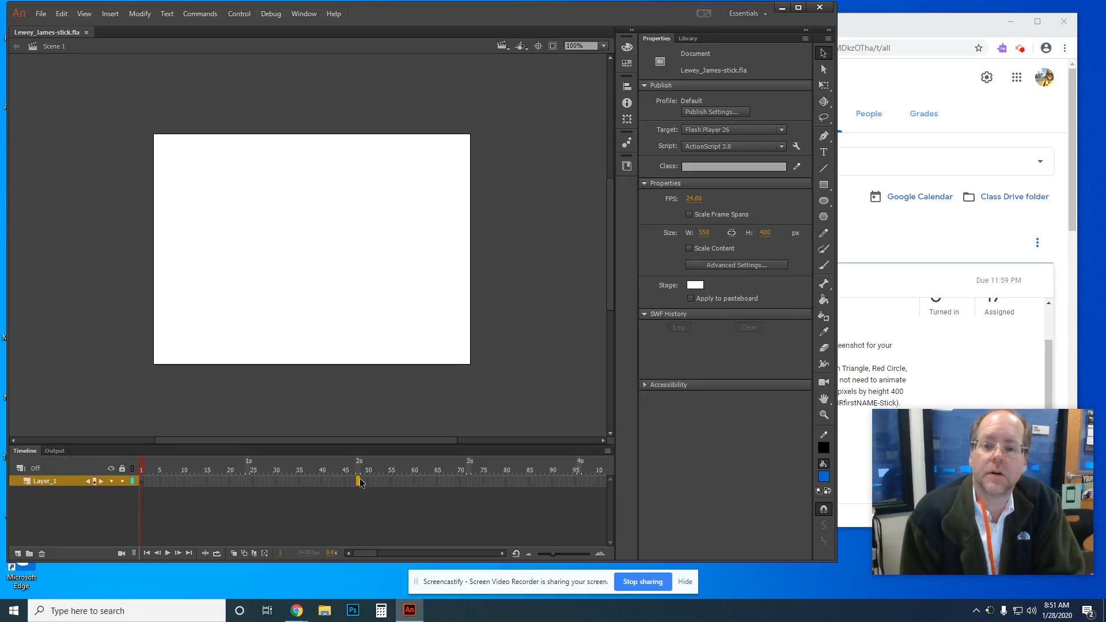
click(143, 481)
click(142, 482)
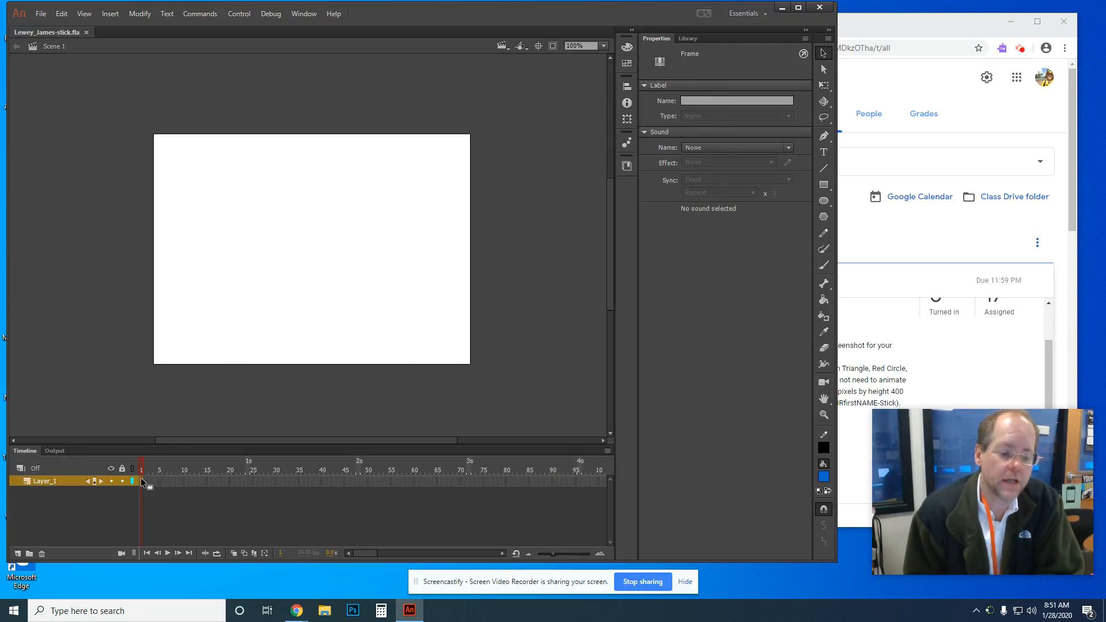
click(385, 338)
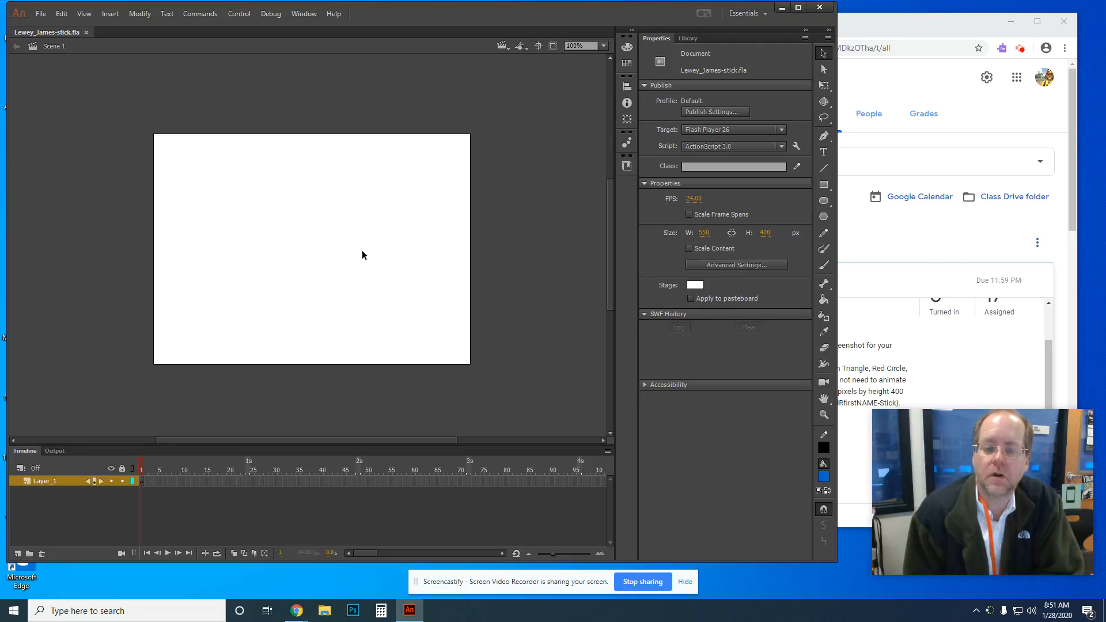
Step: Set the stage colour to pale yellow #FFFFCC in the Properties panel
click(698, 285)
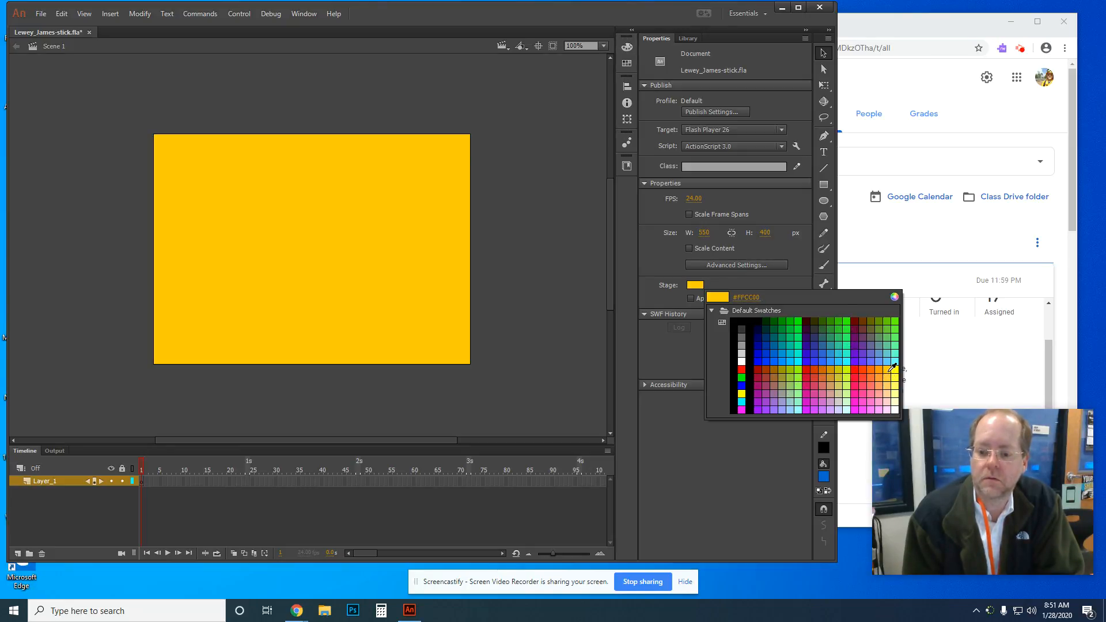
click(897, 401)
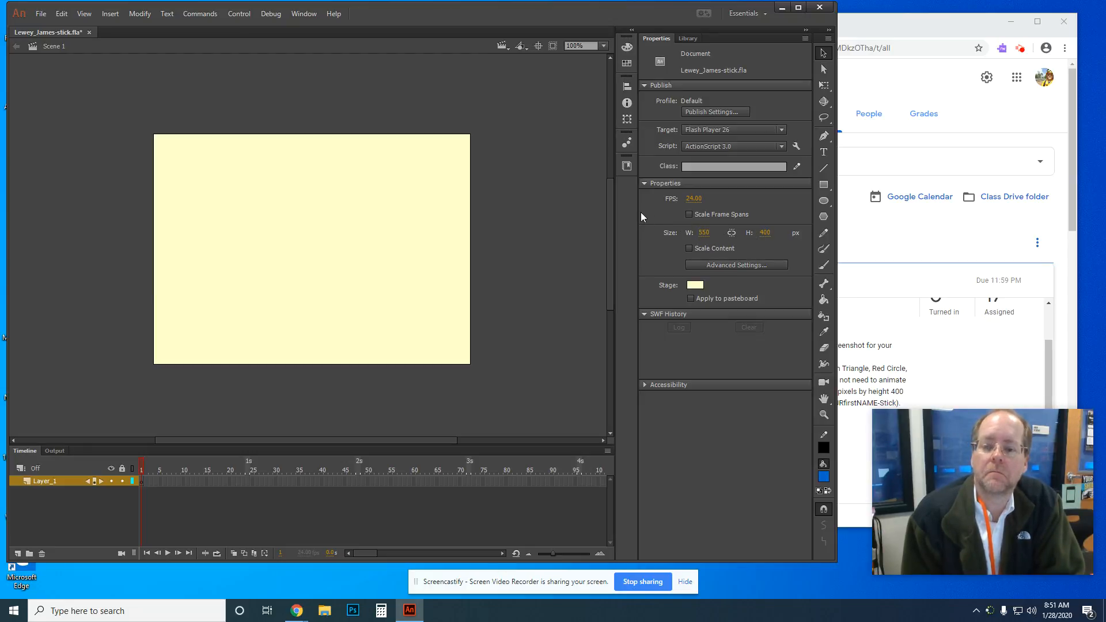
click(782, 147)
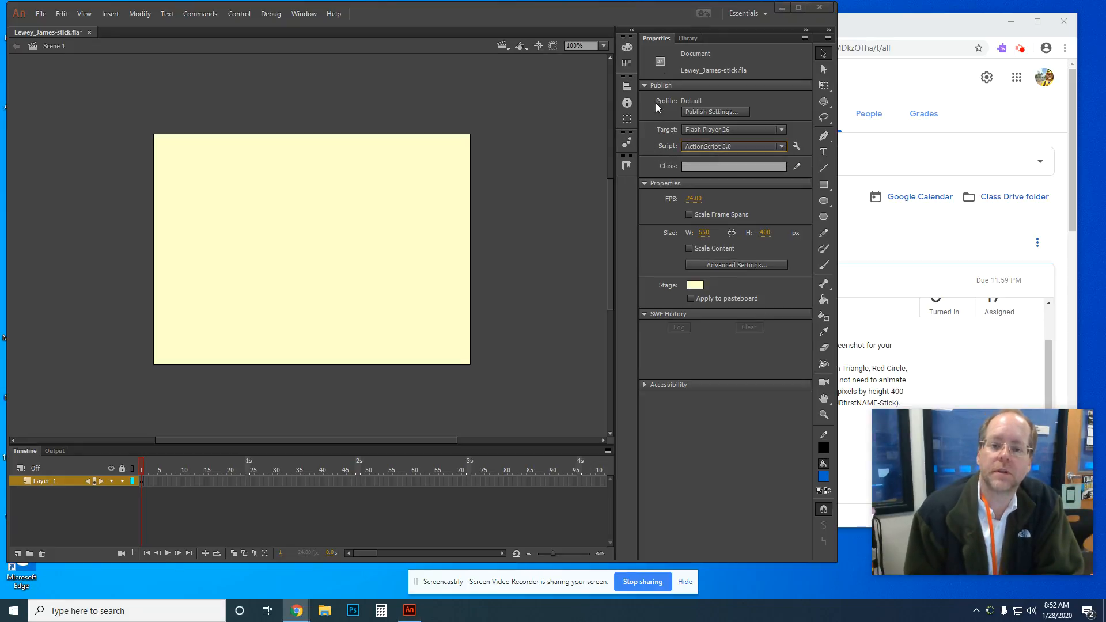
Step: Glance at the empty Library, then show Document Properties with the 550 × 400 px, 24 fps stage
click(683, 42)
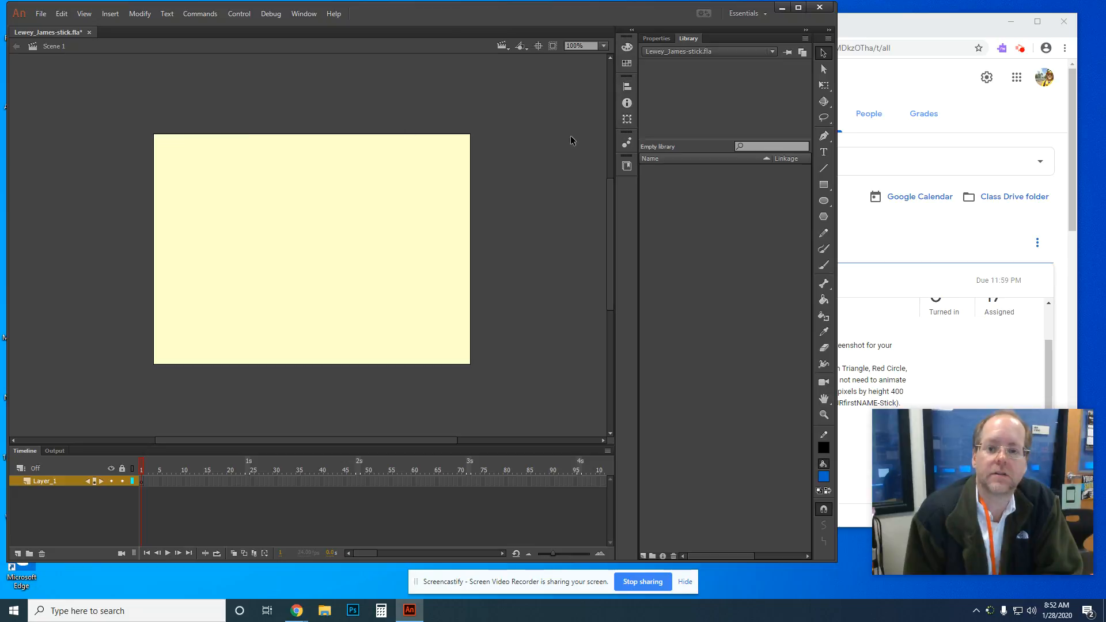
click(657, 39)
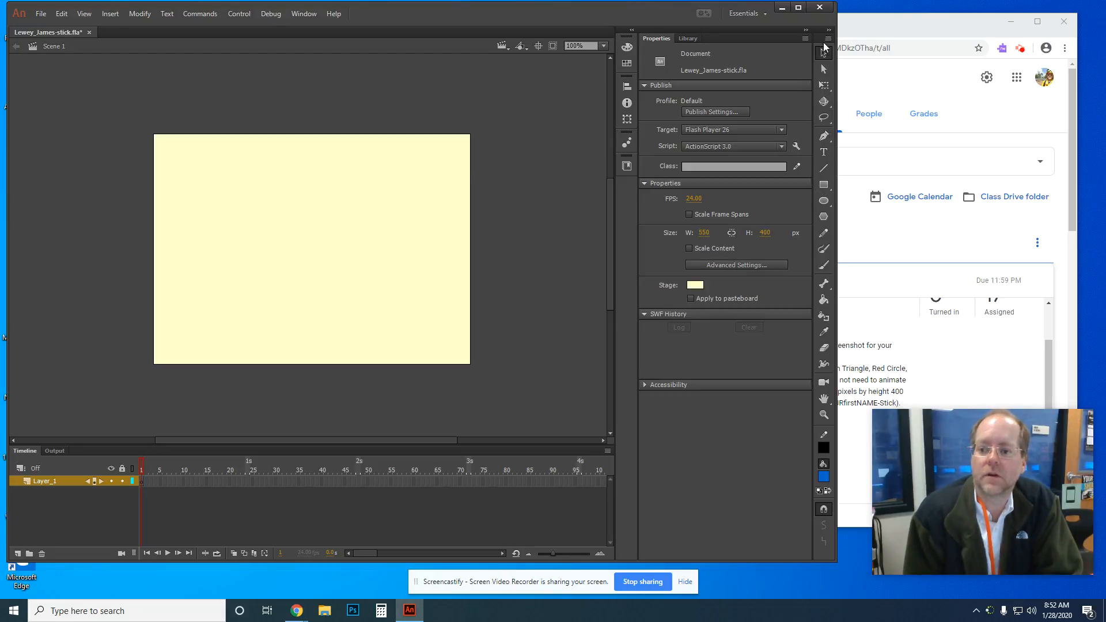
drag(823, 34, 215, 36)
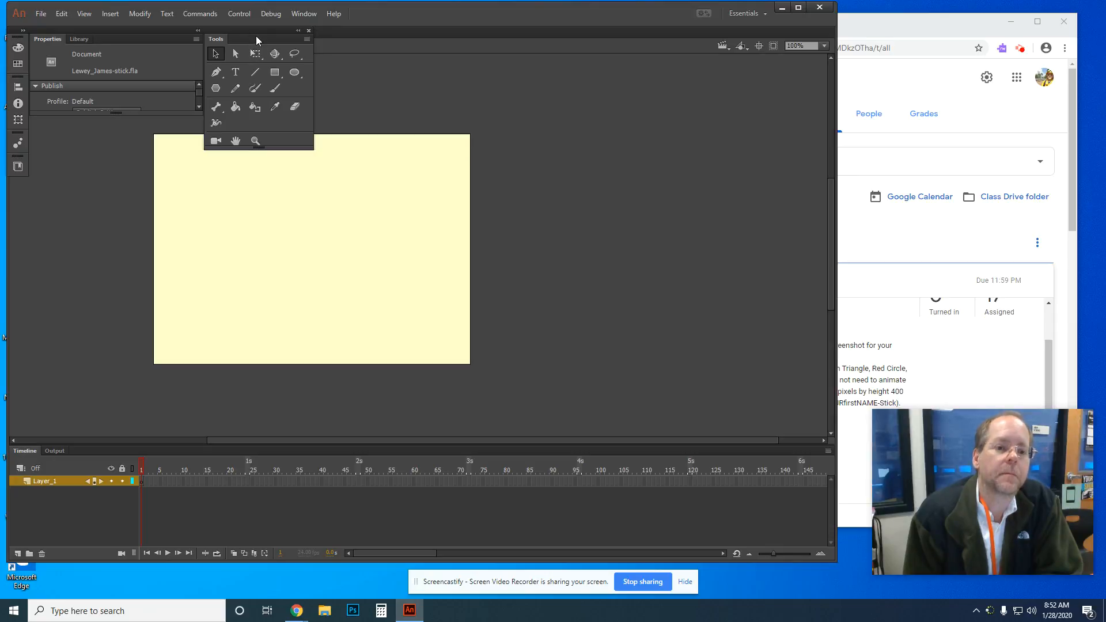
drag(255, 30, 254, 36)
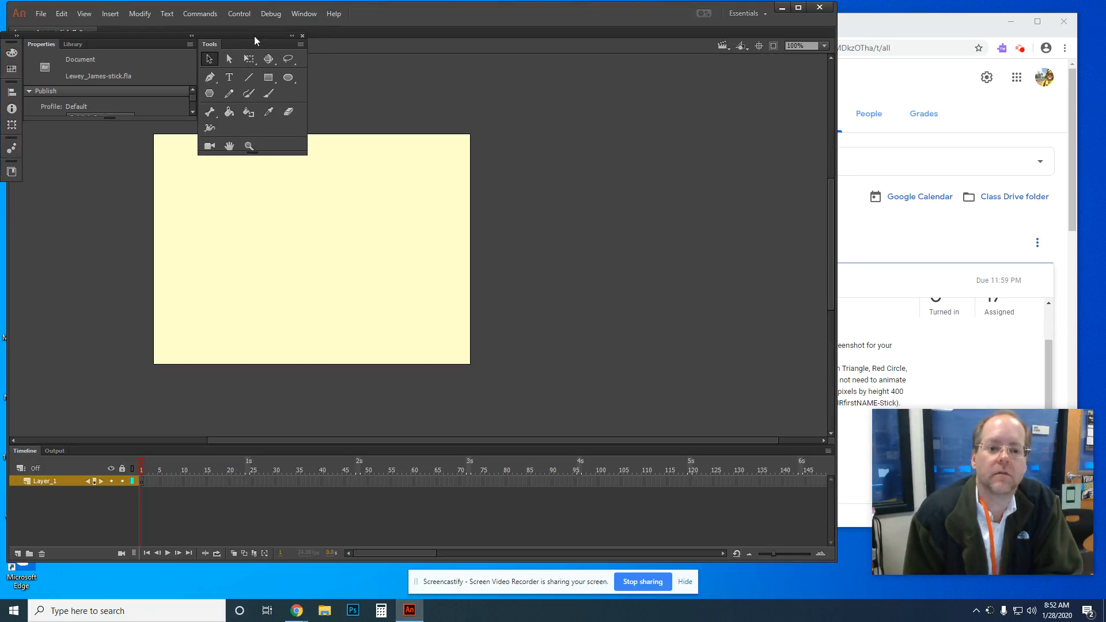
click(304, 14)
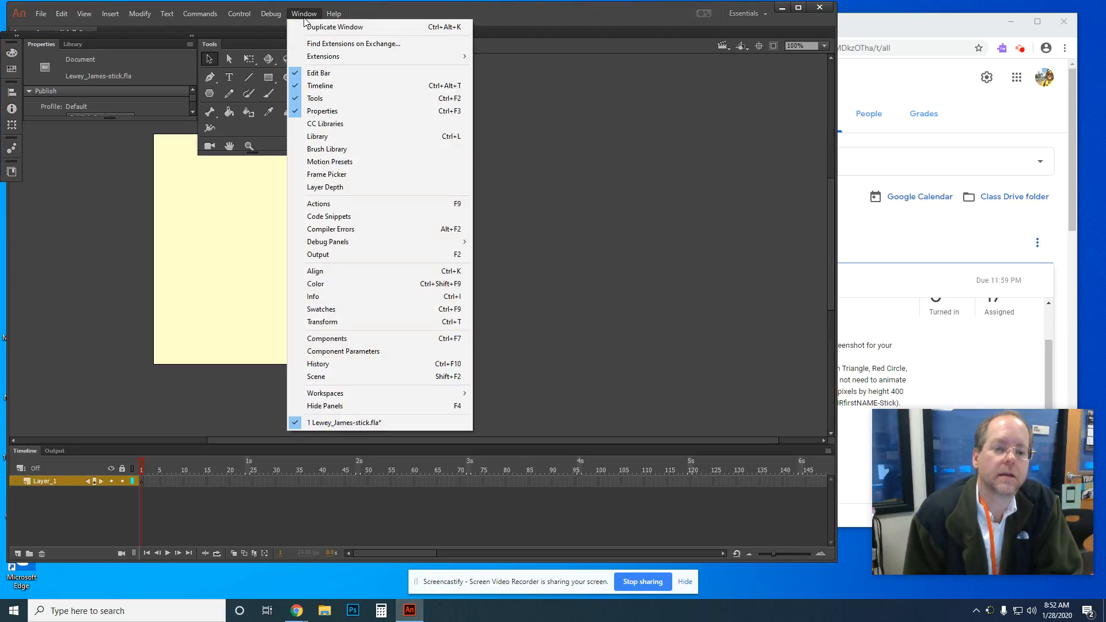
mouse_move(361, 52)
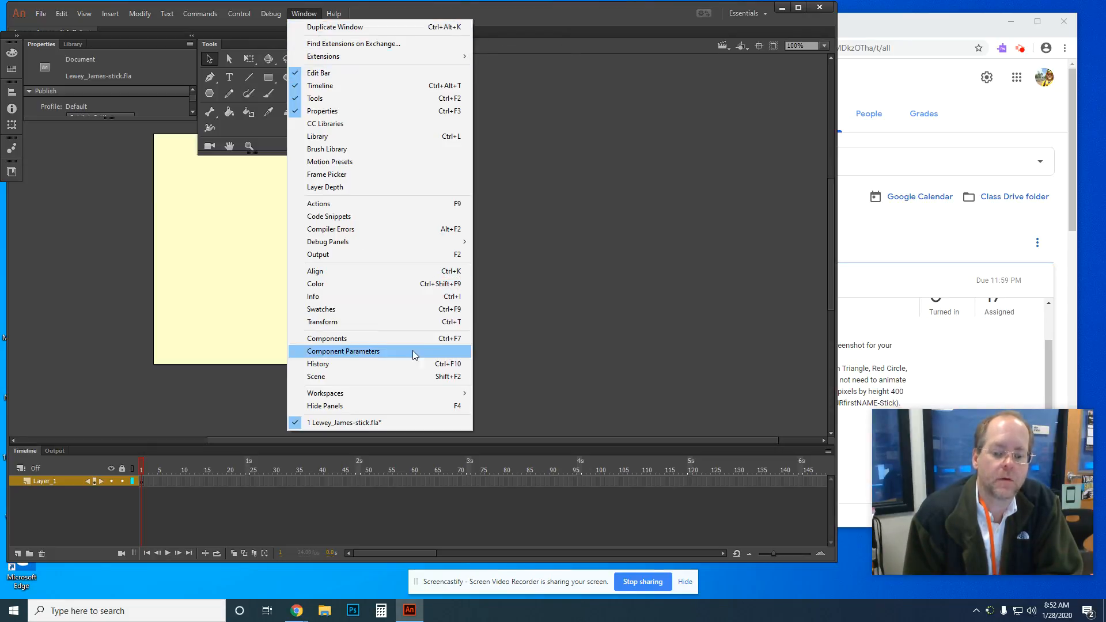
mouse_move(457, 396)
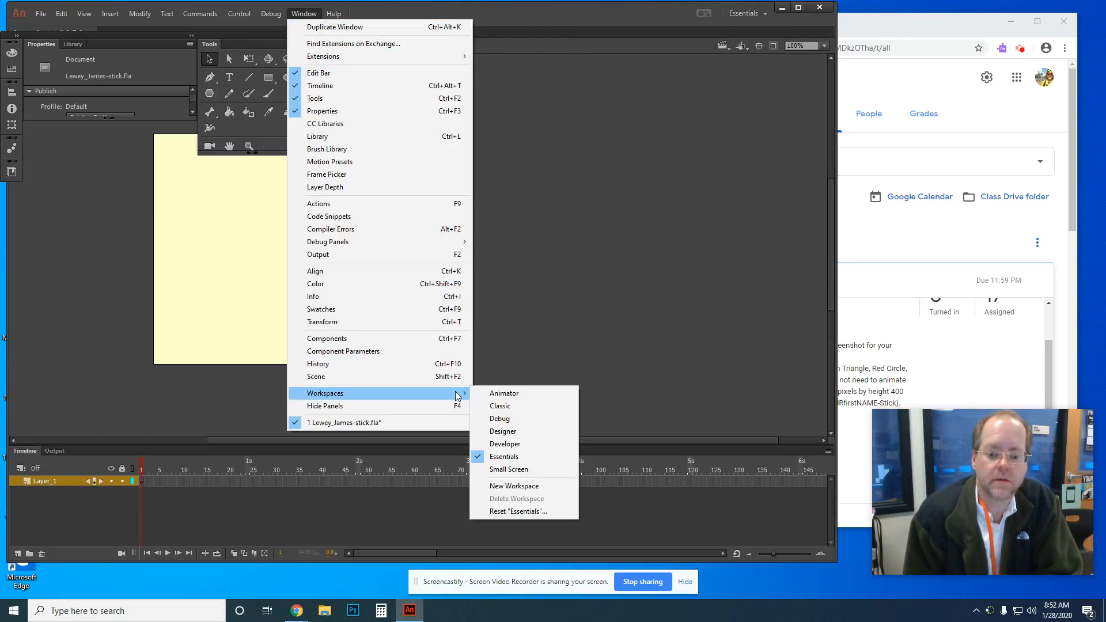
click(519, 457)
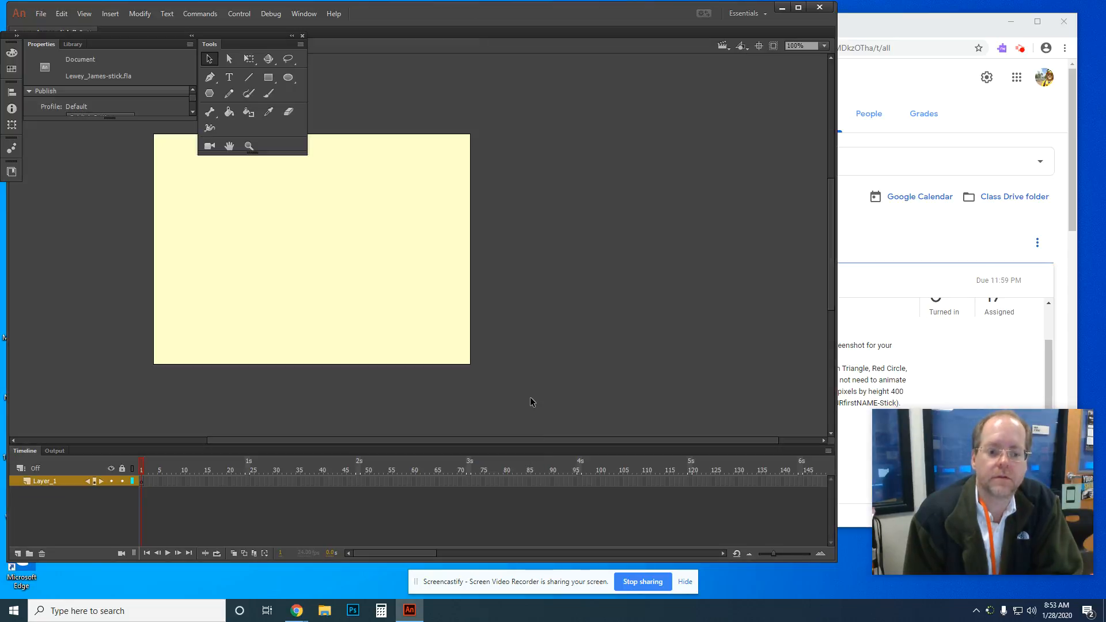
click(304, 13)
mouse_move(450, 396)
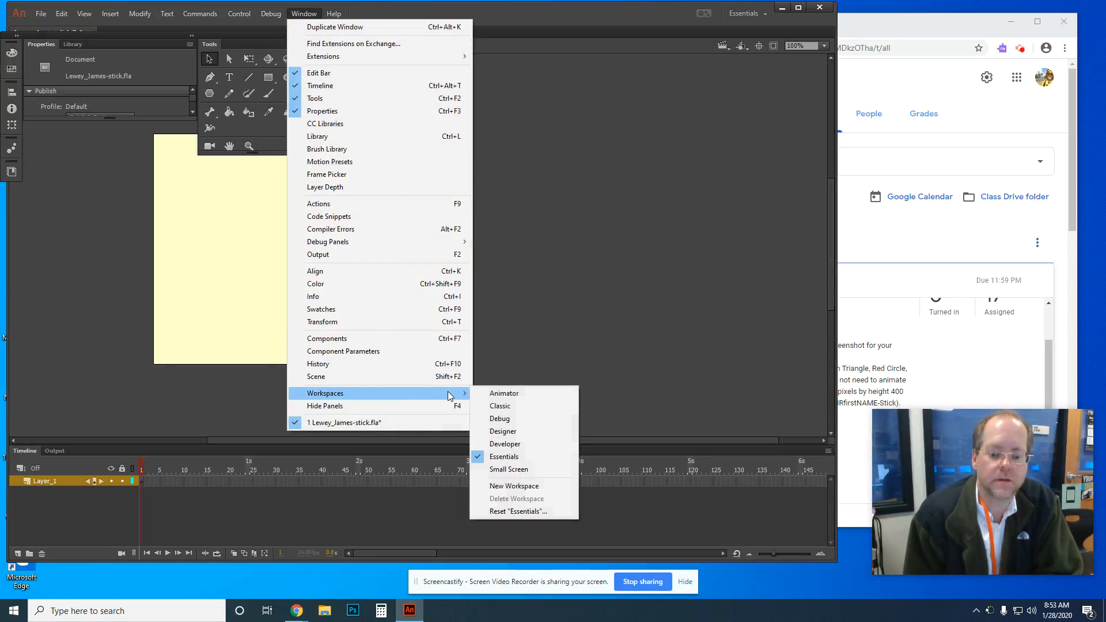
click(521, 512)
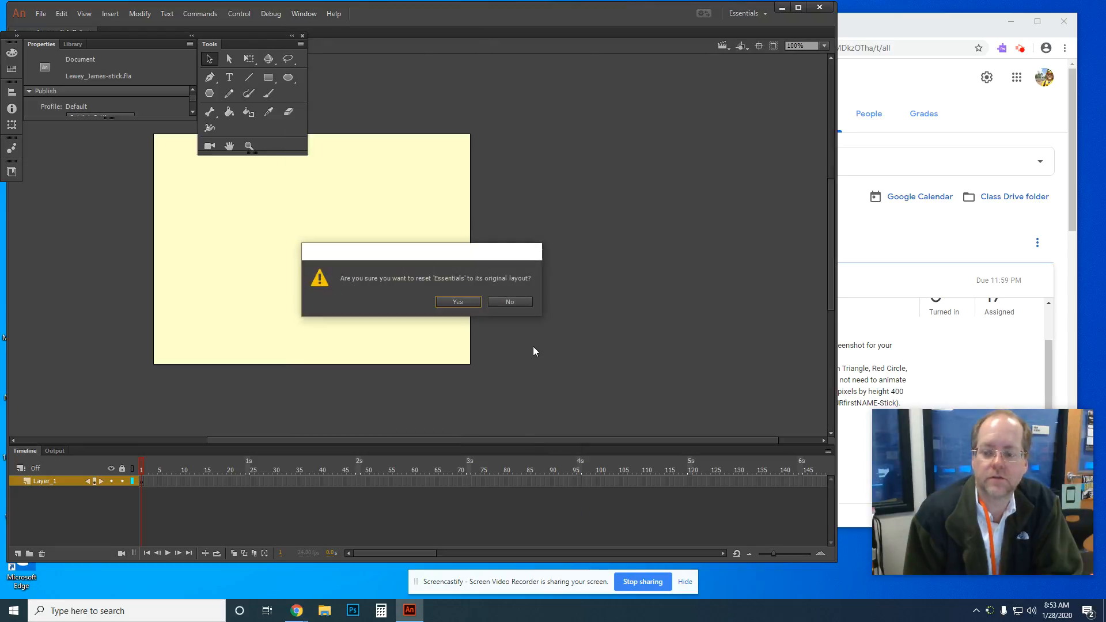
click(459, 301)
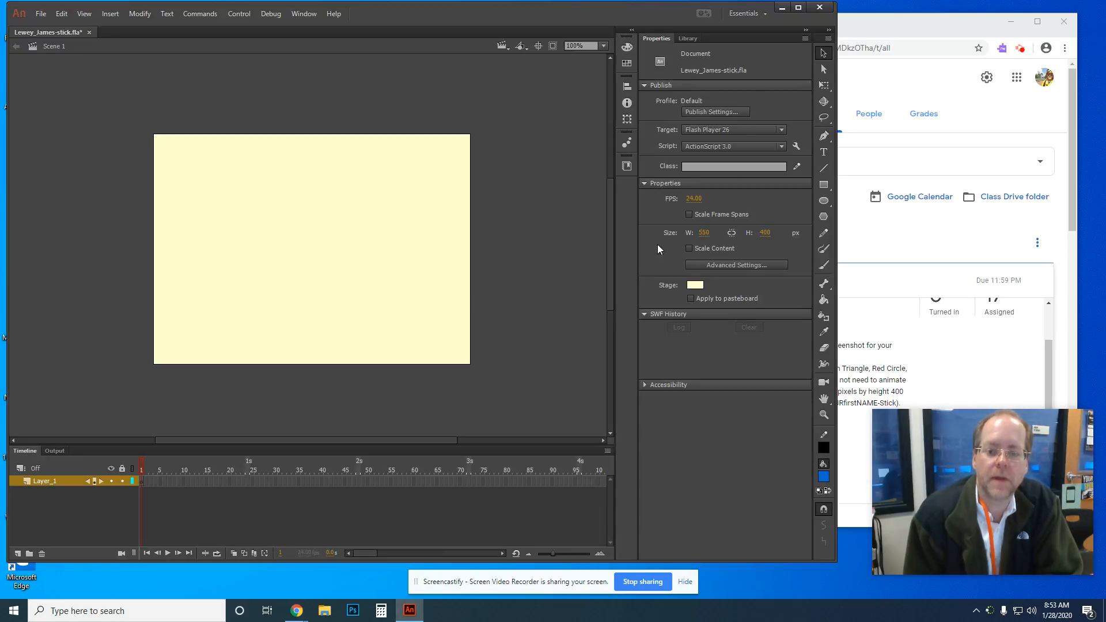
click(304, 13)
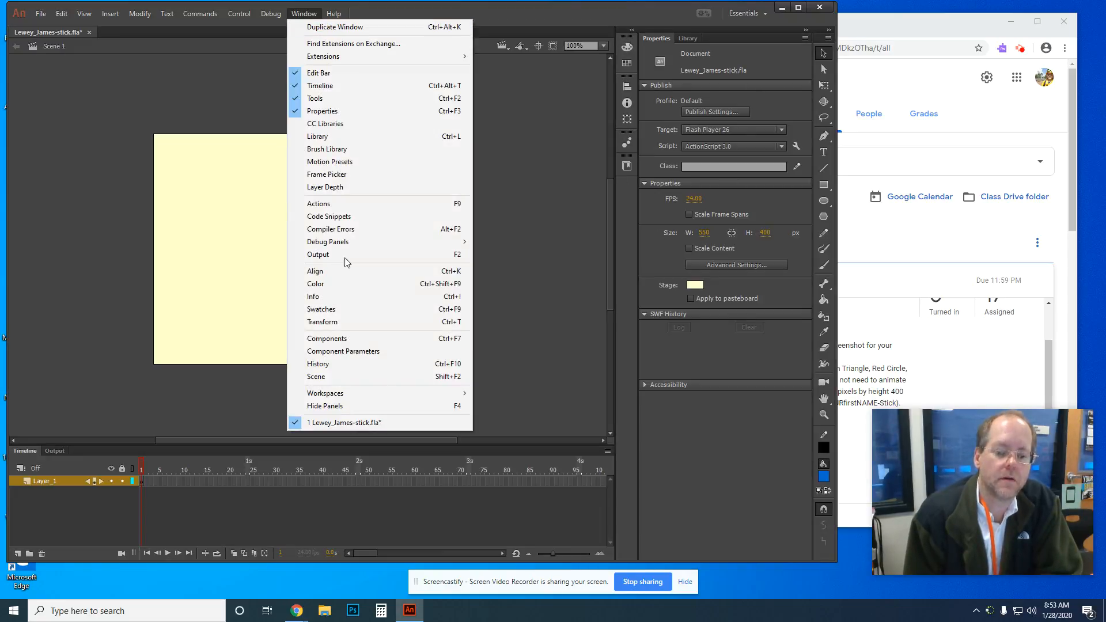
mouse_move(394, 395)
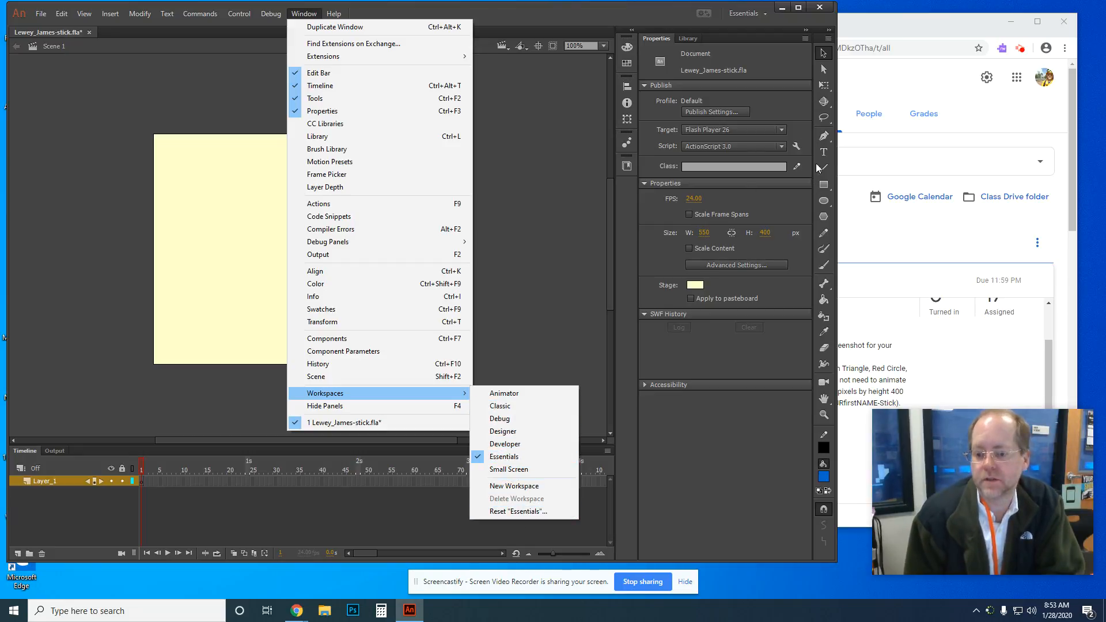
click(558, 19)
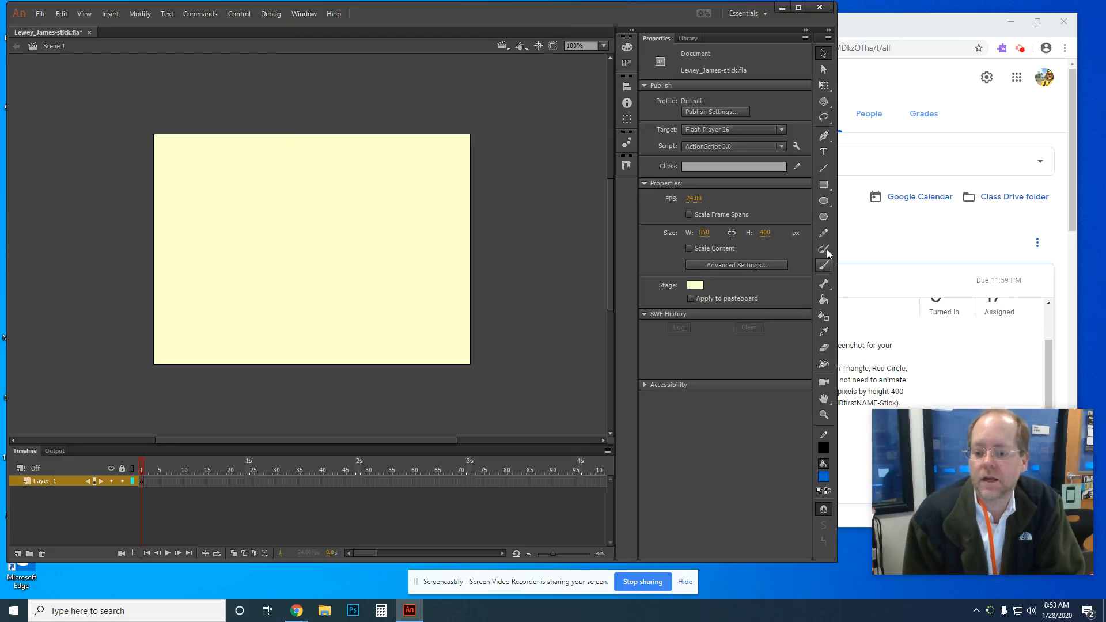
Step: Try the Pencil, Oval and Rectangle tools, then choose the Brush with a black fill
click(856, 219)
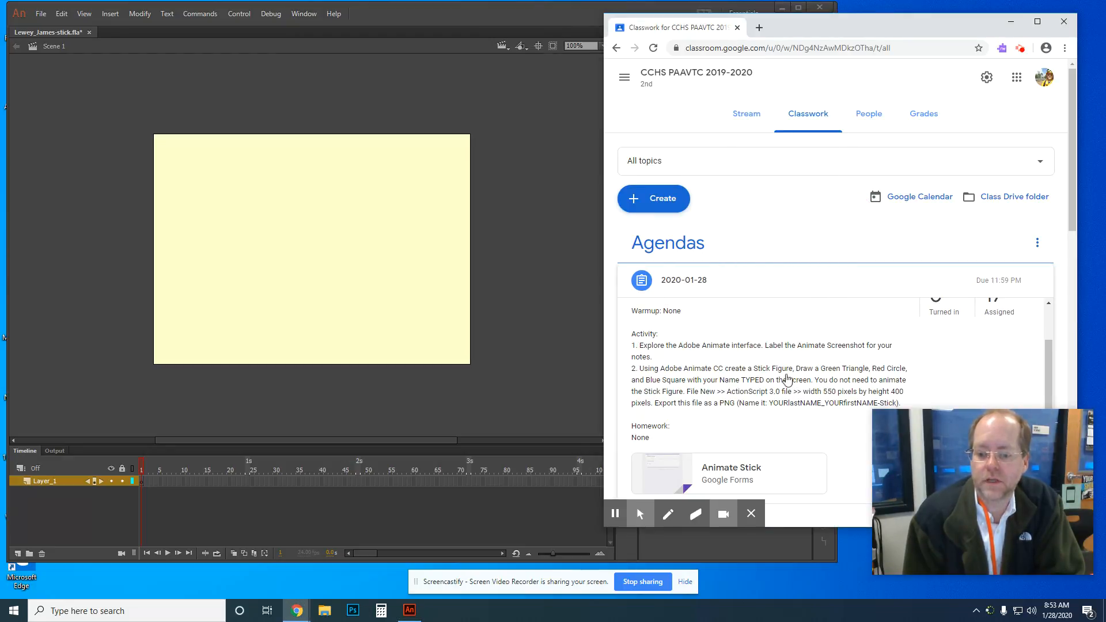
click(505, 180)
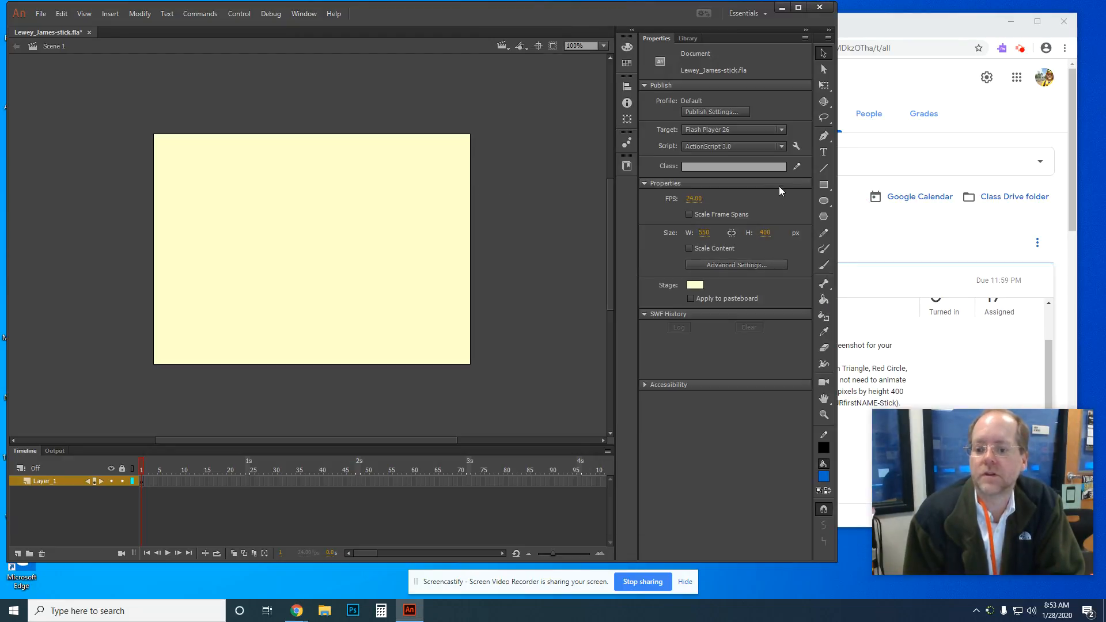
click(823, 233)
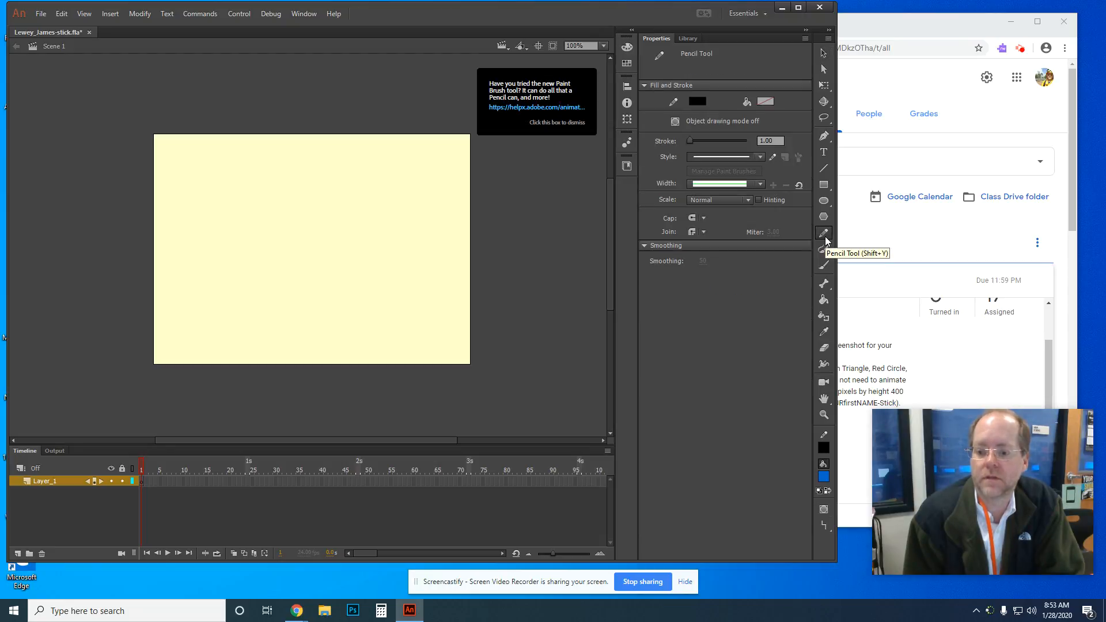
click(828, 204)
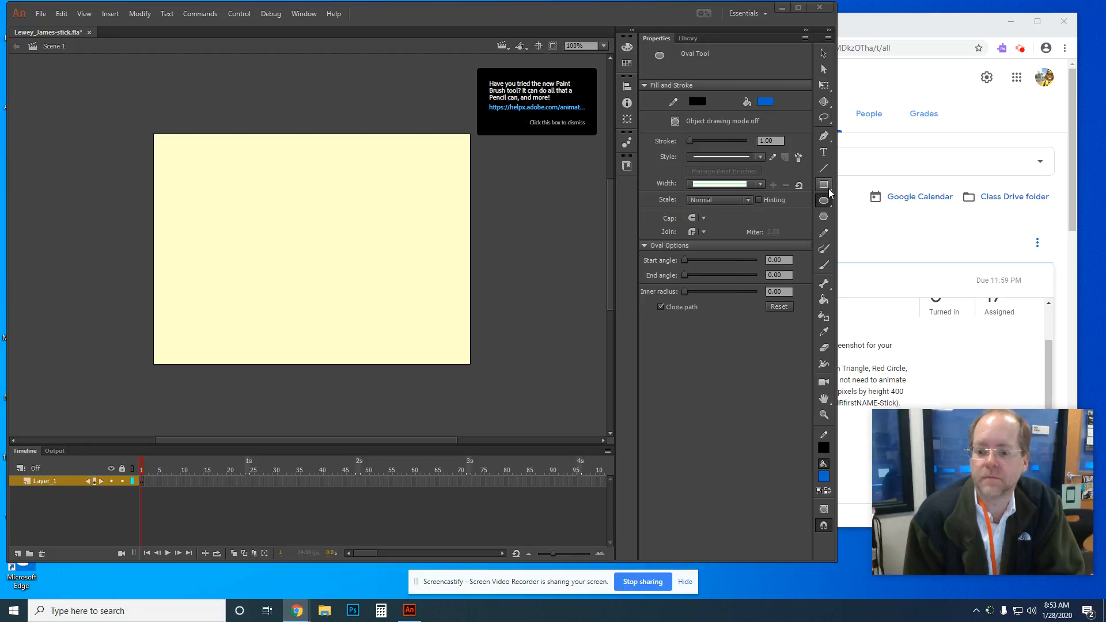
click(825, 188)
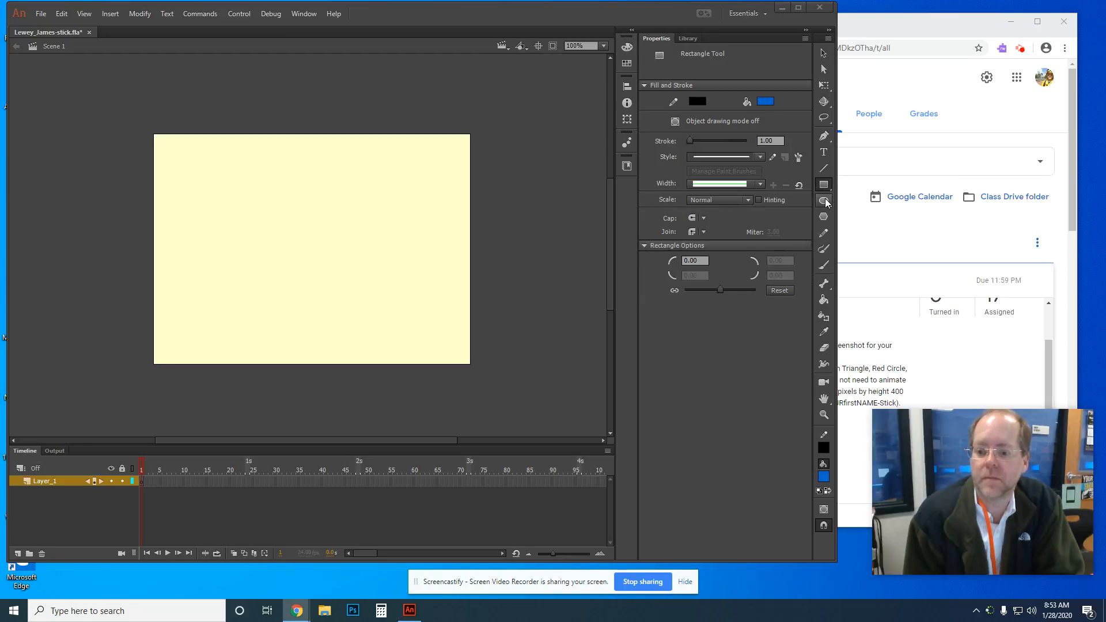
click(825, 199)
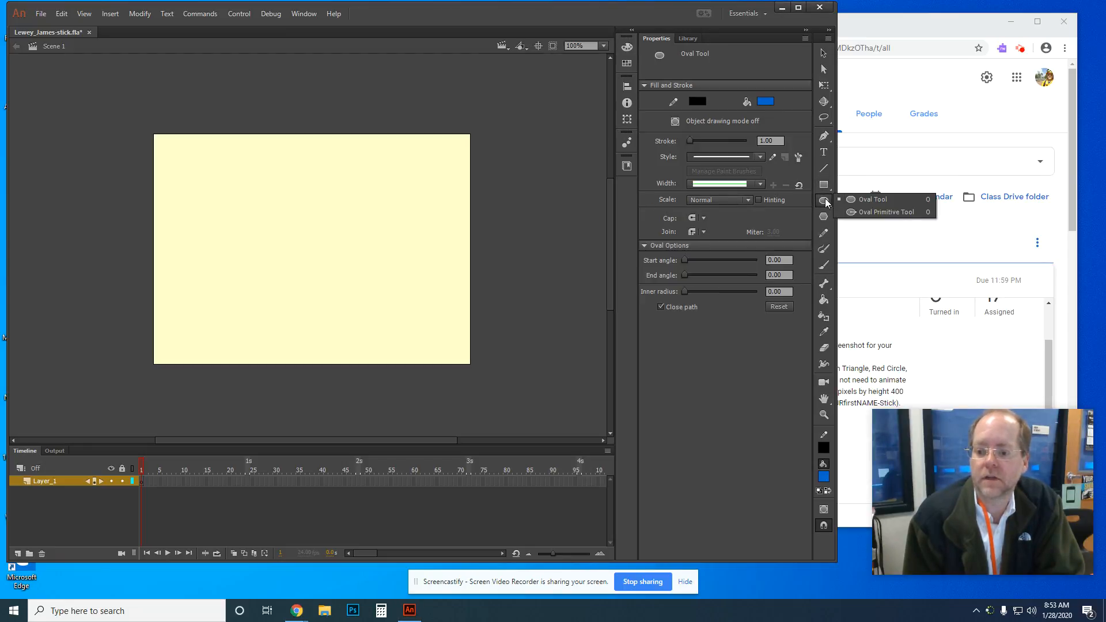
click(824, 266)
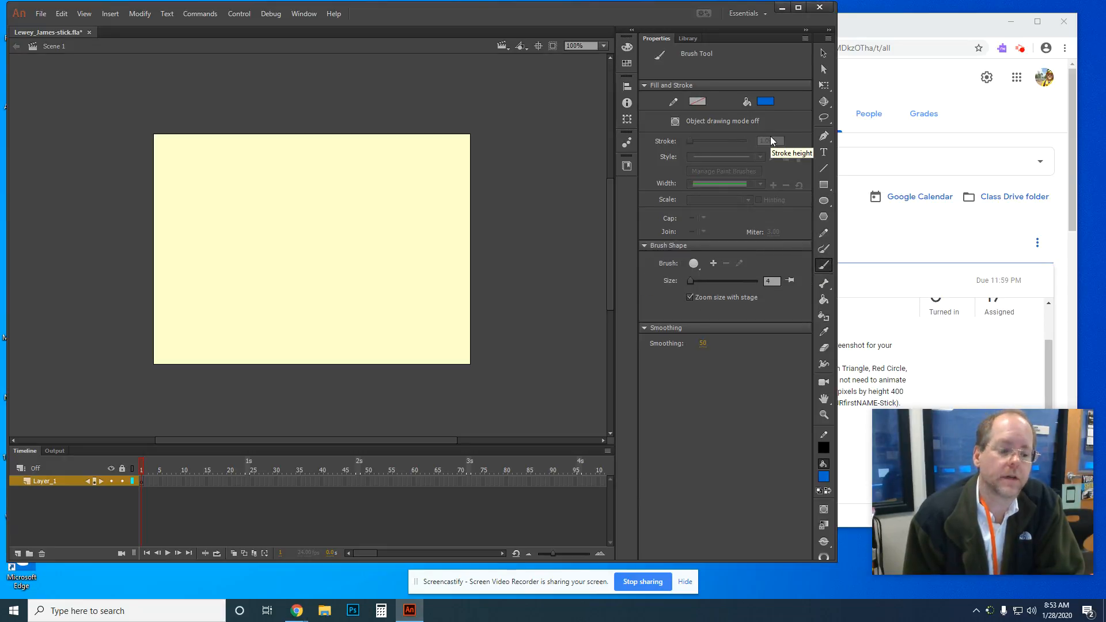
click(766, 102)
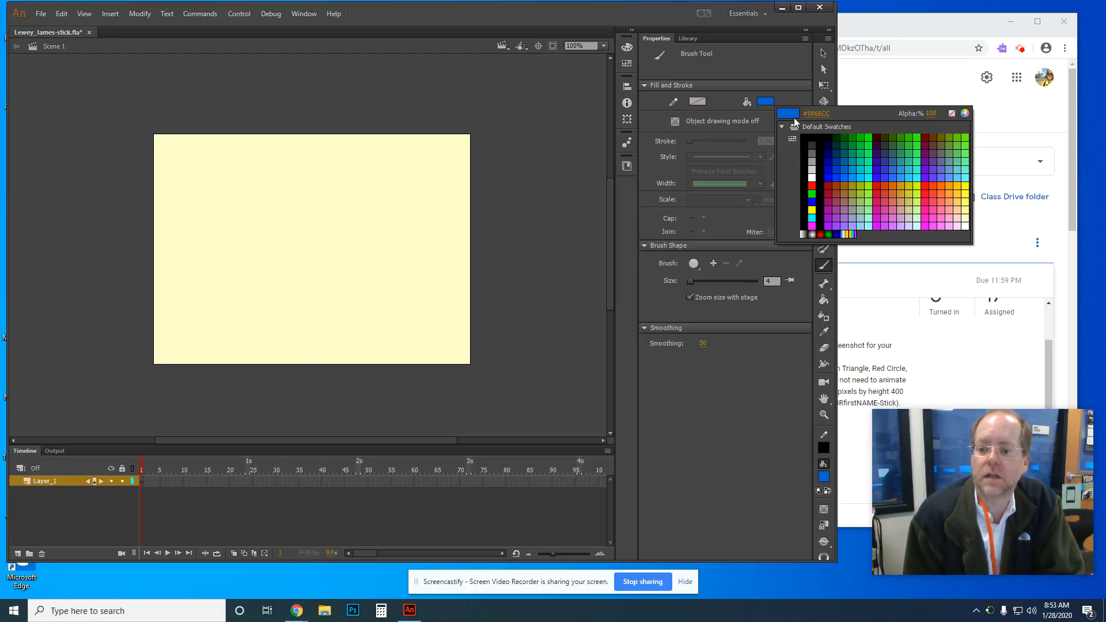
click(828, 137)
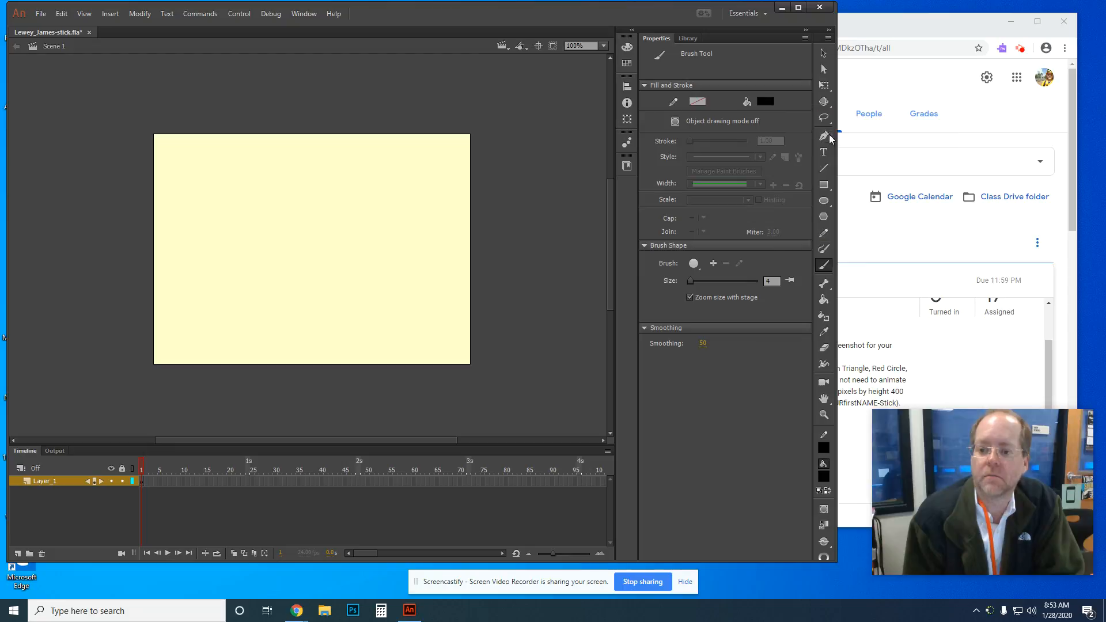
Step: Brush the black stick figure's head, body, legs and arms on the stage
mouse_move(212, 239)
mouse_down()
mouse_move(226, 199)
mouse_move(237, 229)
mouse_move(213, 239)
mouse_move(209, 291)
mouse_move(234, 344)
mouse_up()
drag(210, 291, 207, 339)
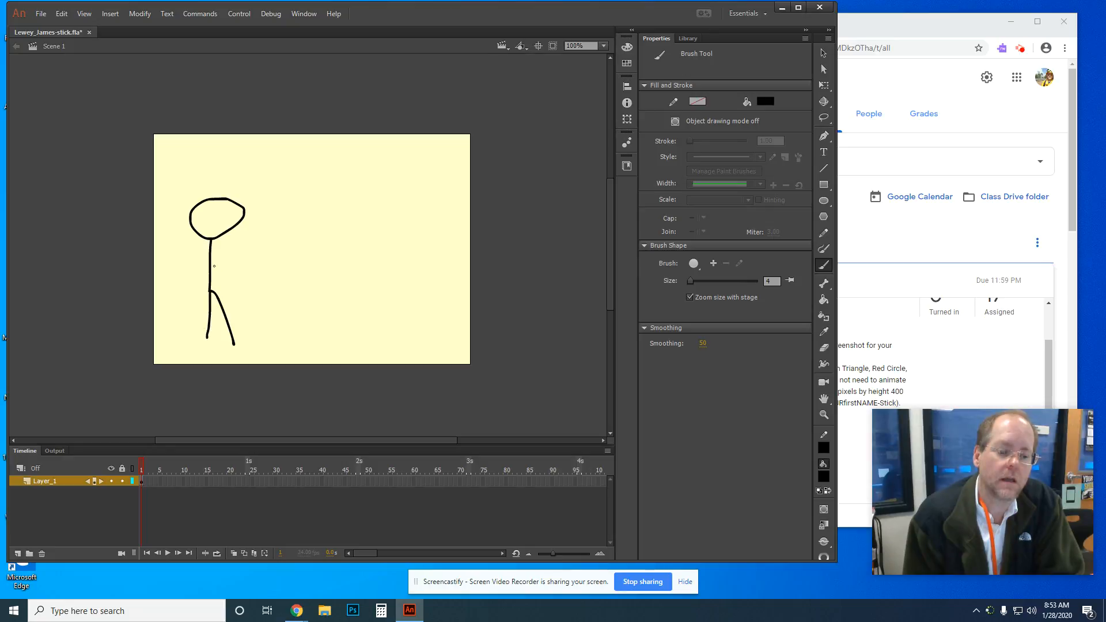
mouse_move(211, 268)
mouse_down()
mouse_move(252, 261)
mouse_move(182, 259)
mouse_up()
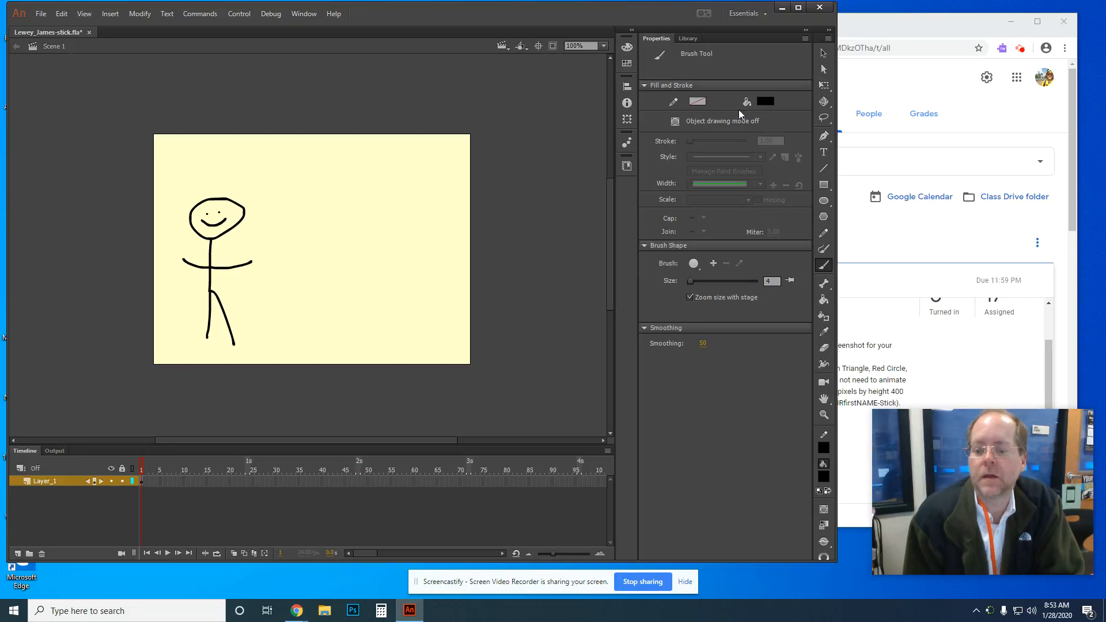
Step: Paint orange zigzag hair and a short green hair stroke on the head
click(762, 101)
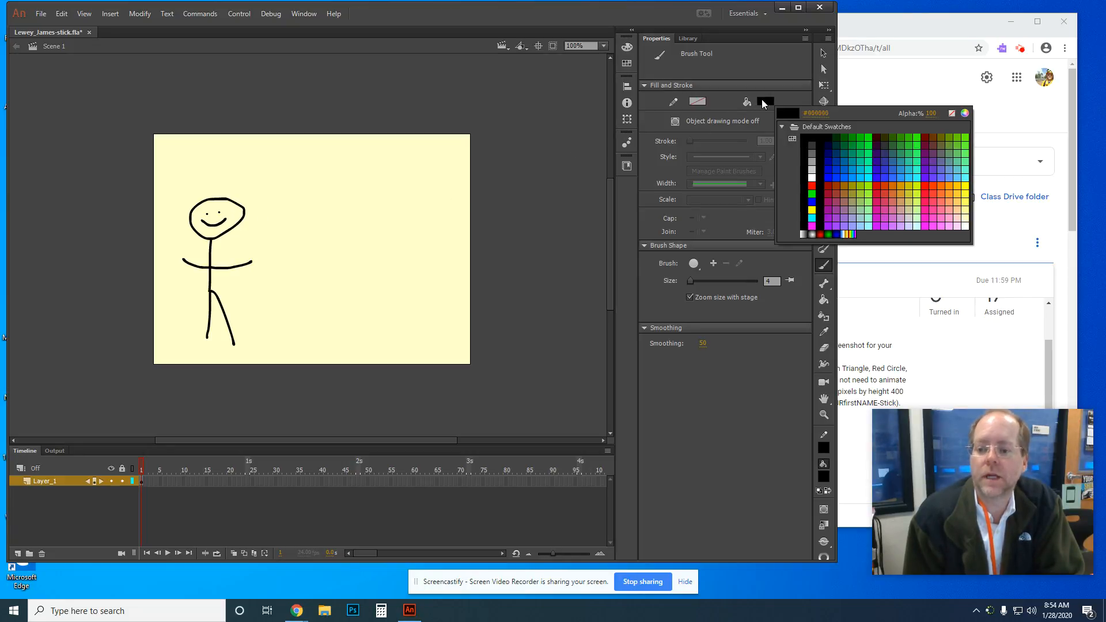
click(900, 186)
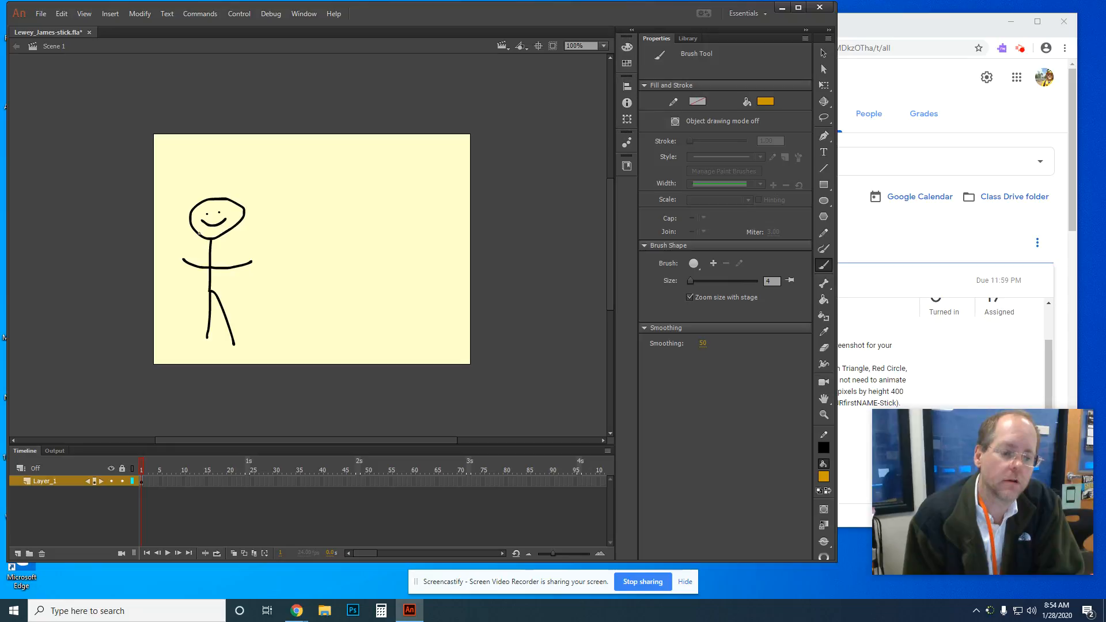
mouse_move(198, 243)
mouse_down()
mouse_move(219, 258)
mouse_move(237, 233)
mouse_up()
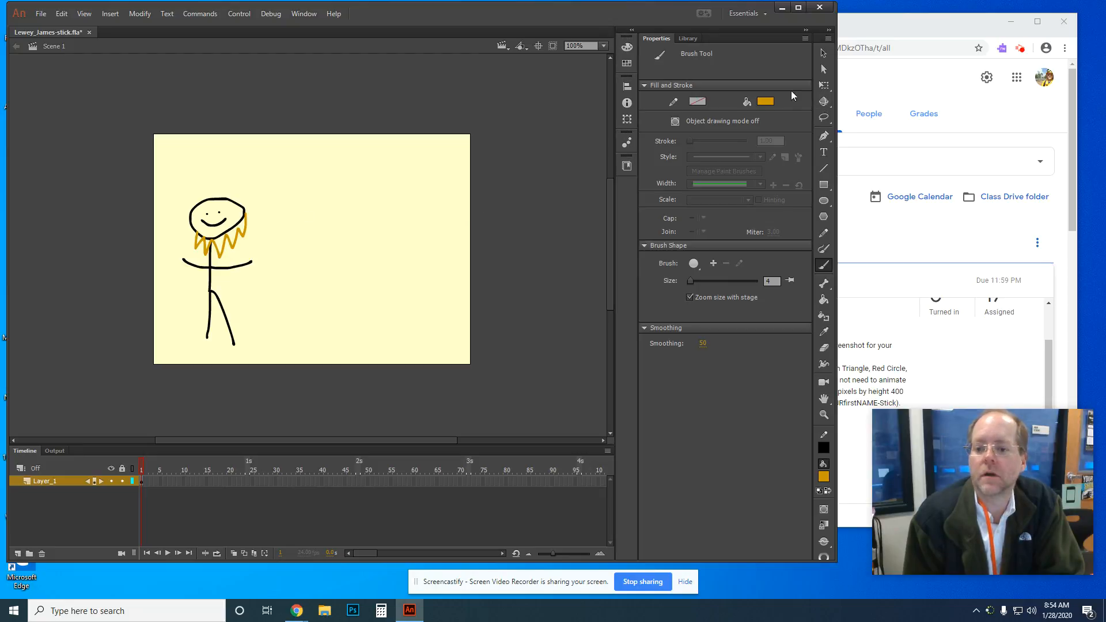
click(766, 102)
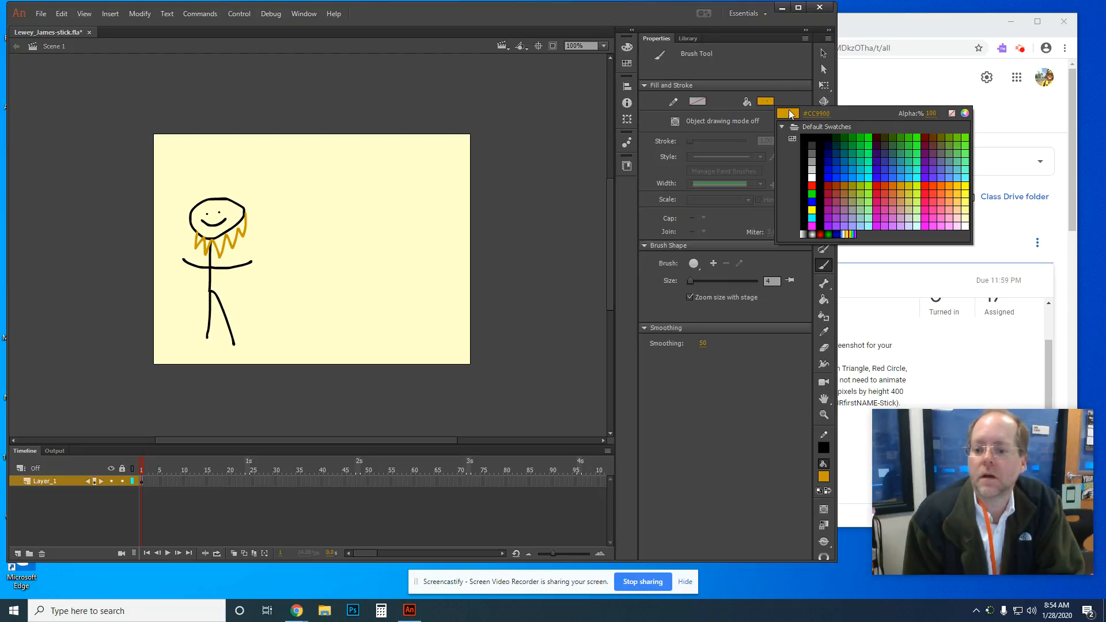
click(872, 154)
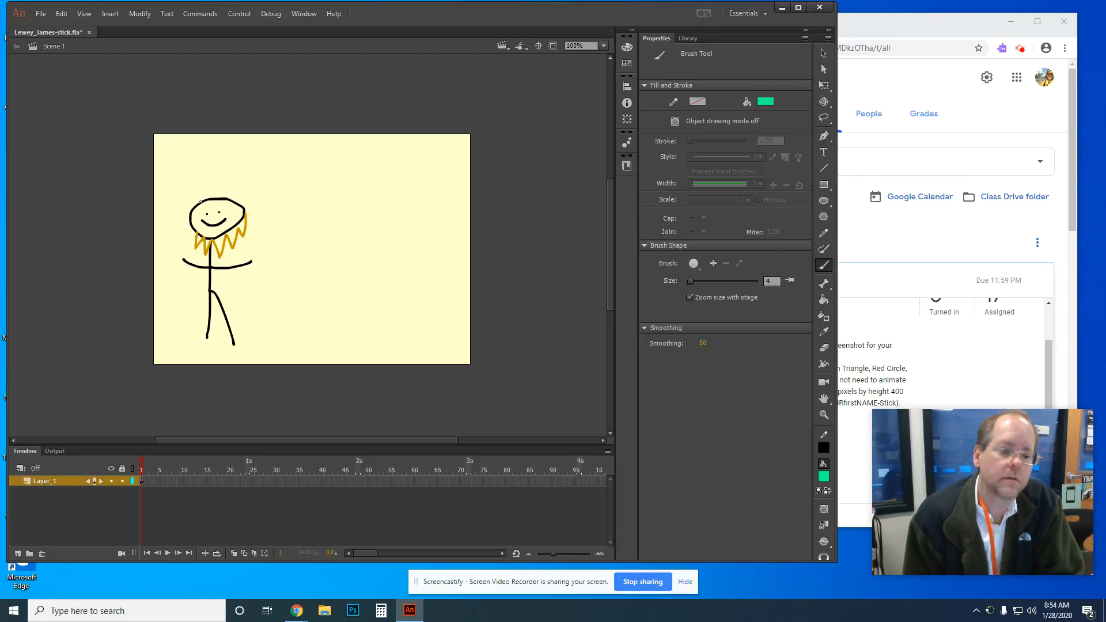
drag(193, 211, 183, 216)
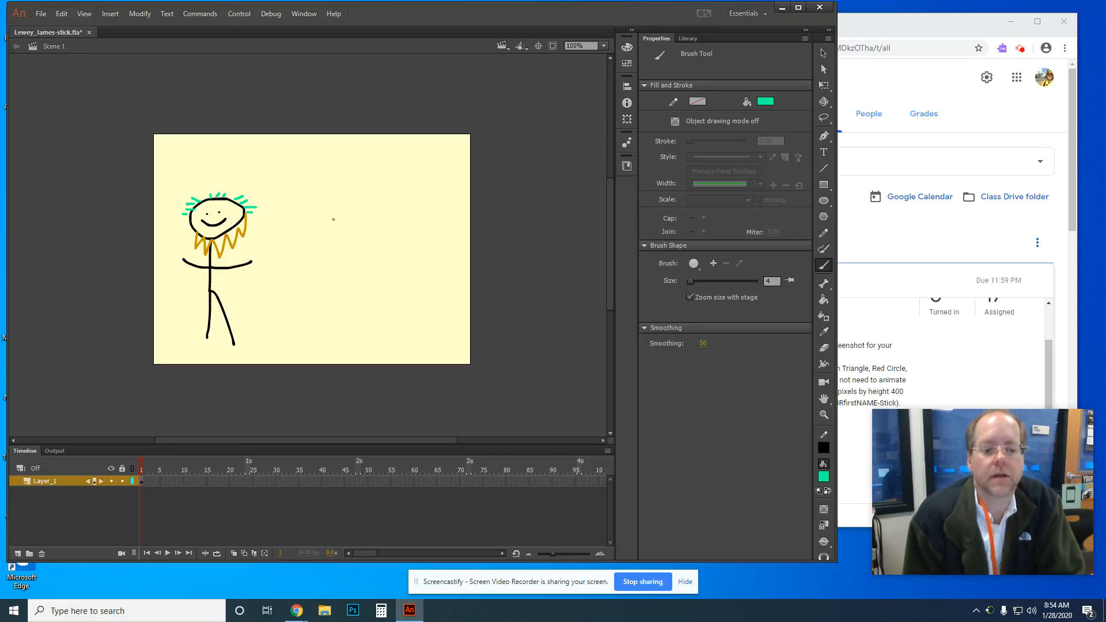
click(897, 25)
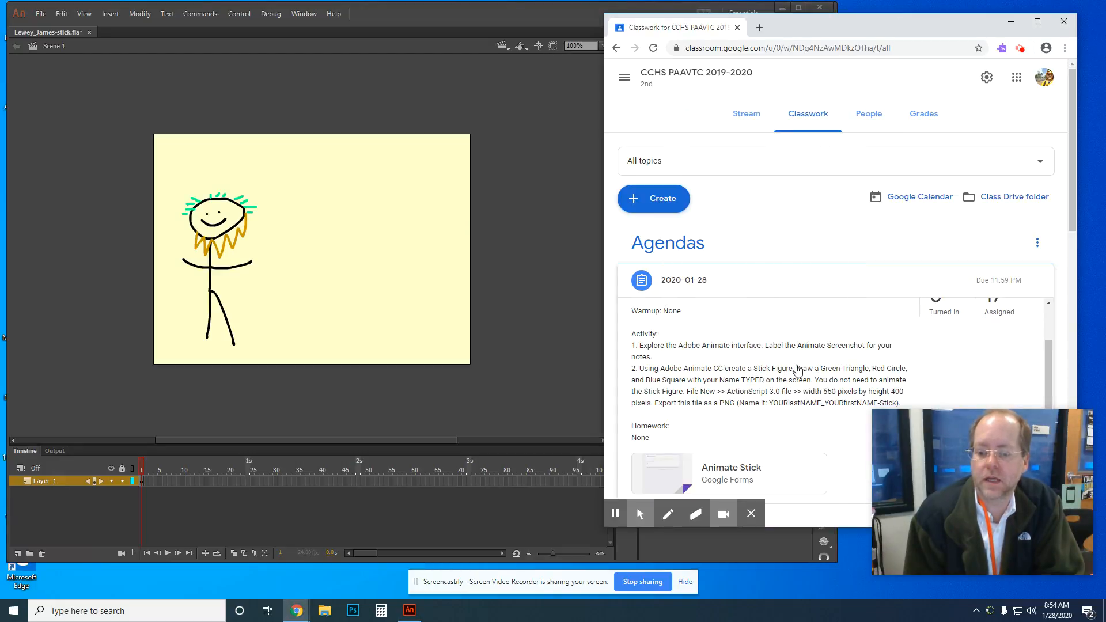
key(alt+Tab)
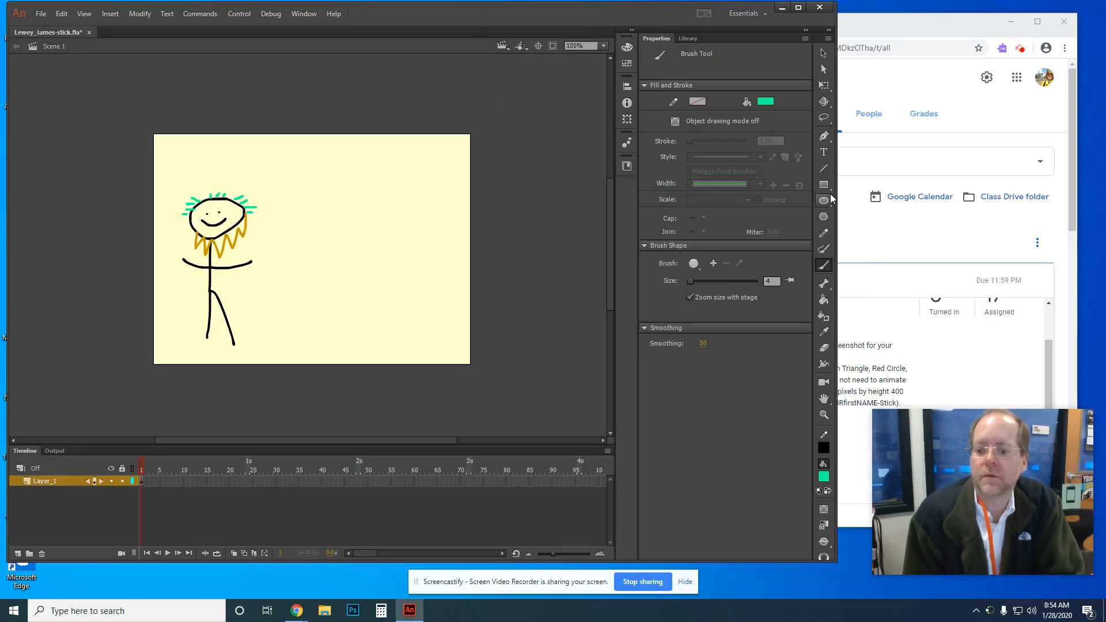
Step: Draw two trial green pentagons with the PolyStar tool, then undo both
click(825, 217)
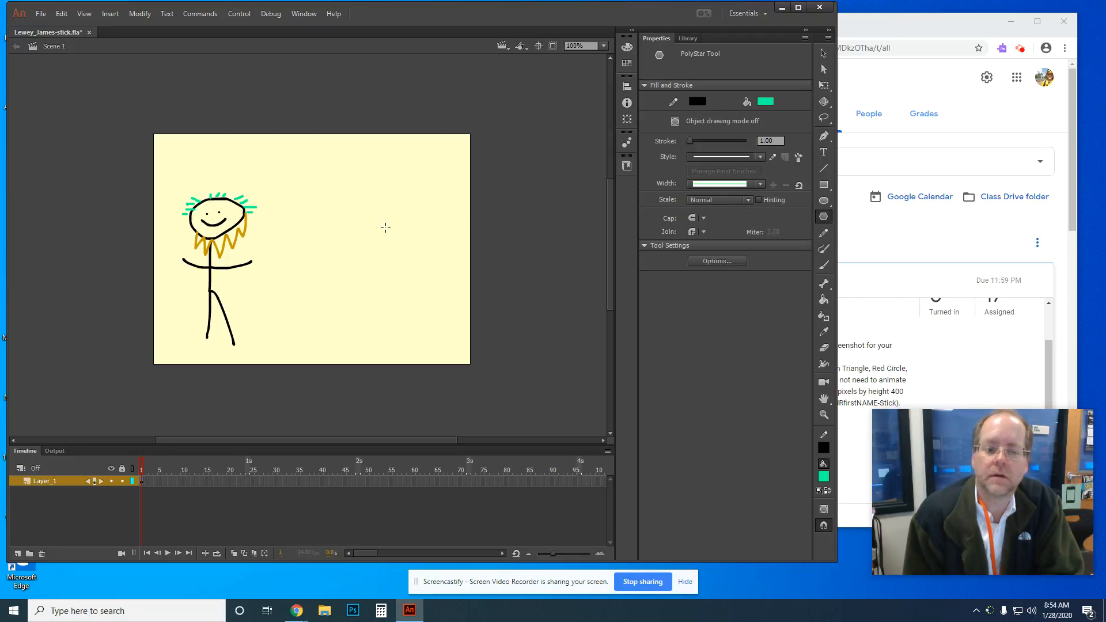
mouse_move(330, 220)
mouse_down()
mouse_move(370, 289)
mouse_move(378, 275)
mouse_move(364, 277)
mouse_up()
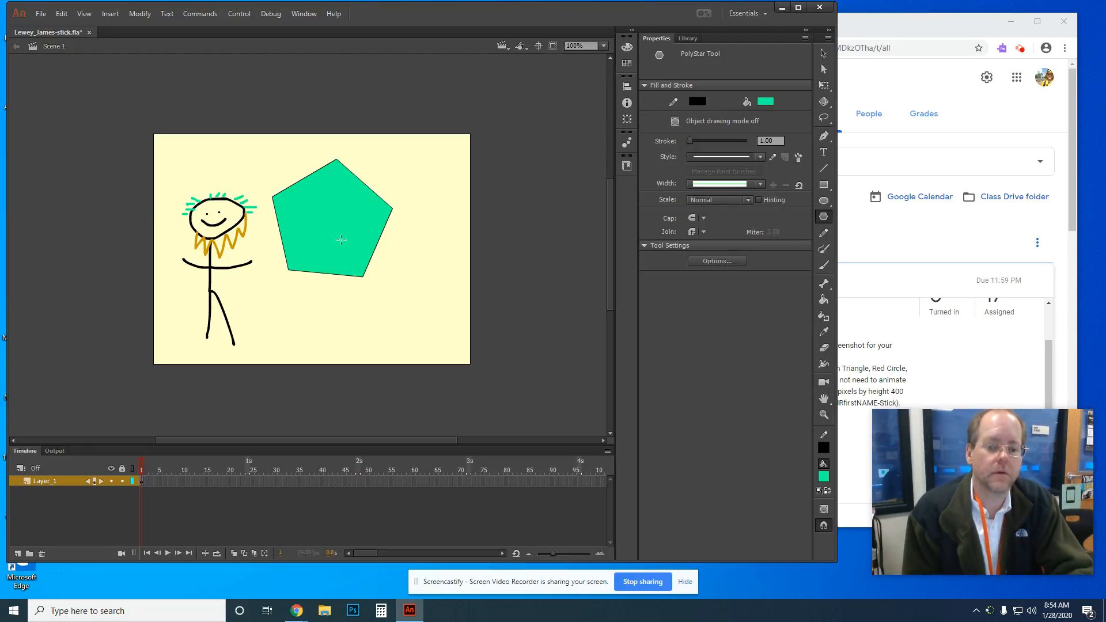
drag(349, 292, 385, 318)
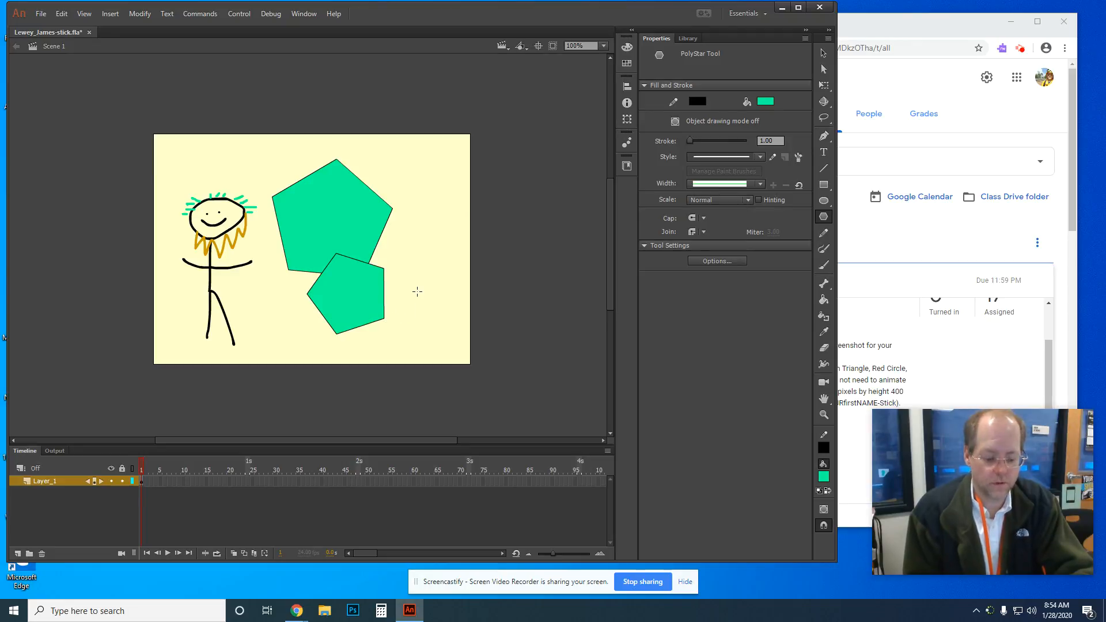
key(ctrl+z)
key(ctrl+z)
click(61, 13)
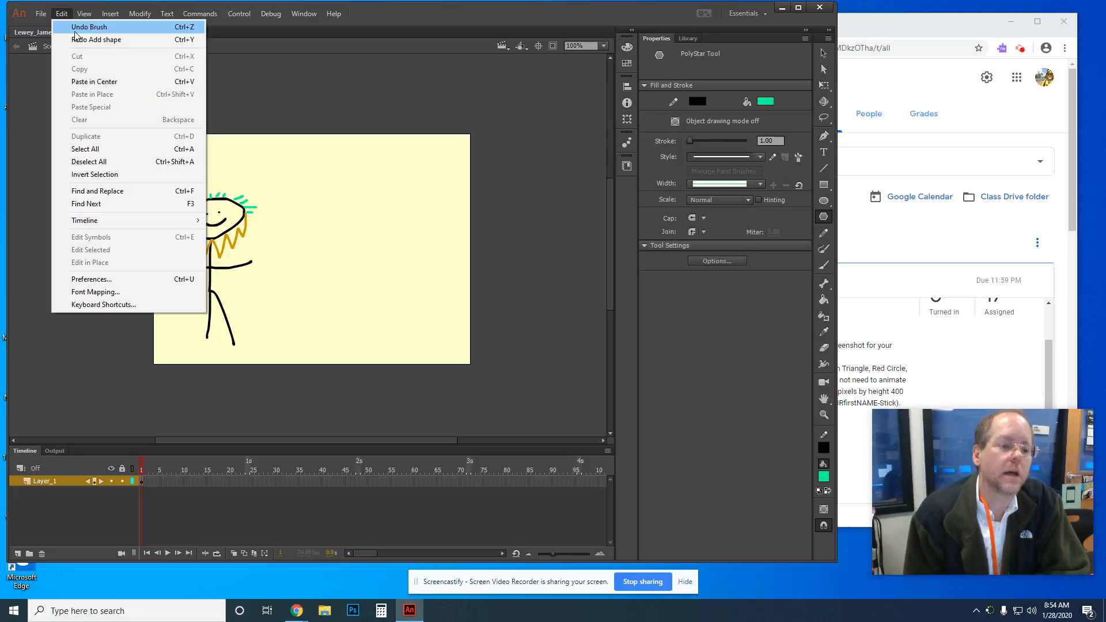
click(409, 11)
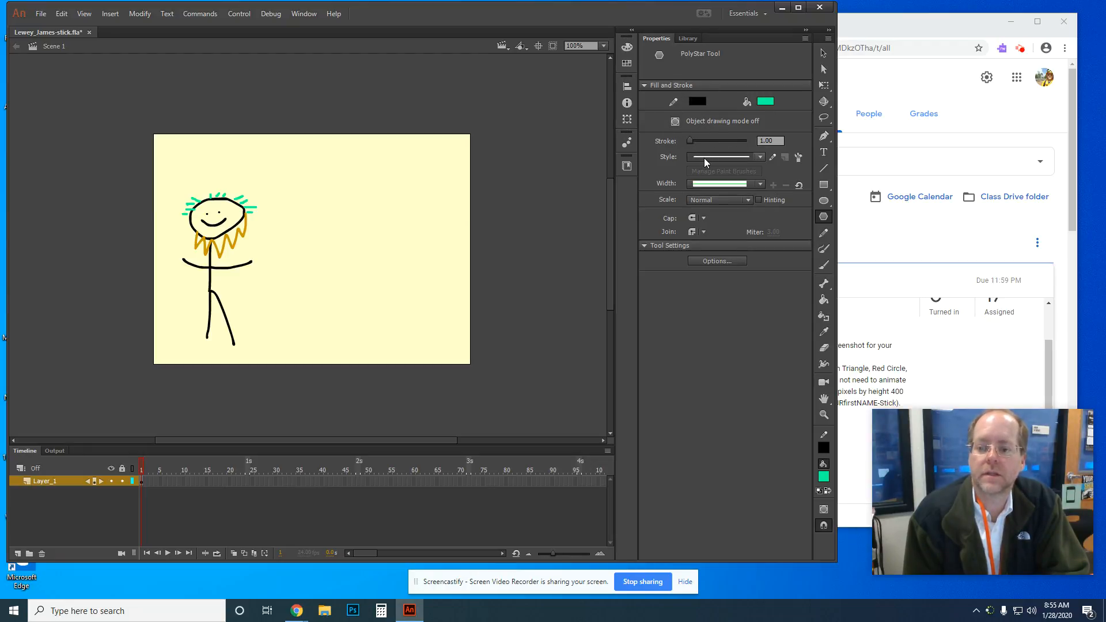
Step: Try dashed and ragged stroke styles and a lens-shaped width profile for the outline
click(759, 156)
click(737, 209)
click(766, 155)
click(745, 235)
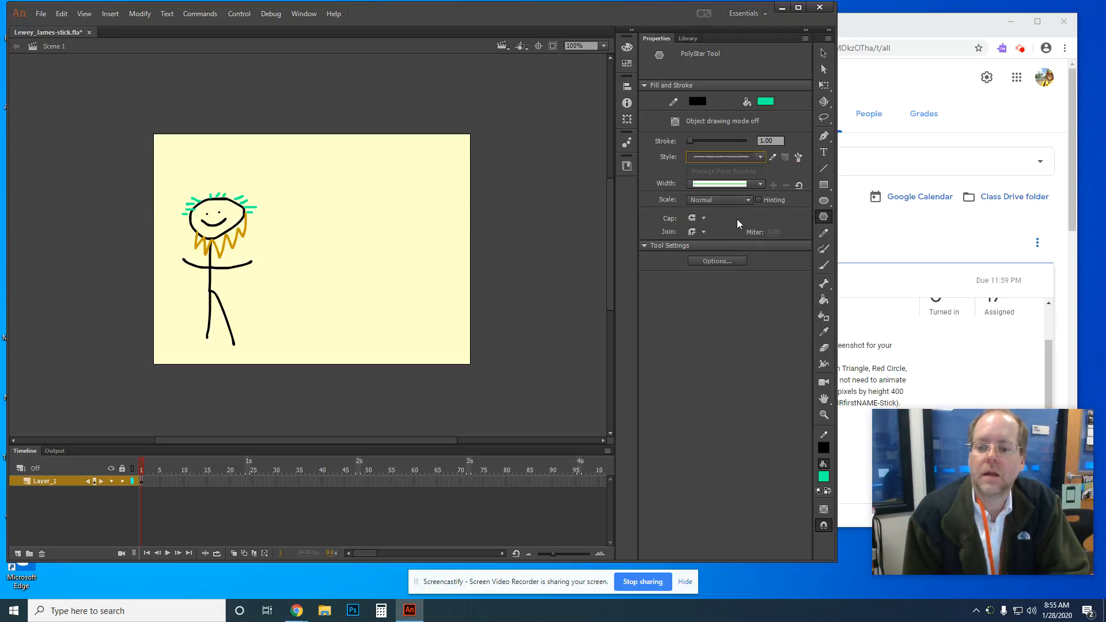
click(759, 184)
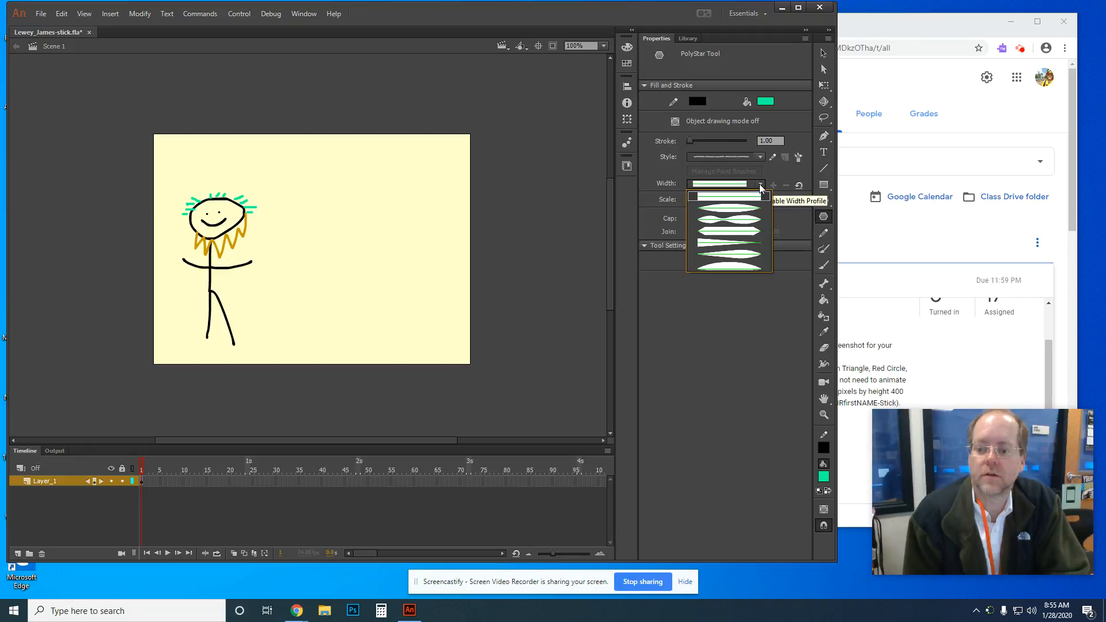
click(740, 210)
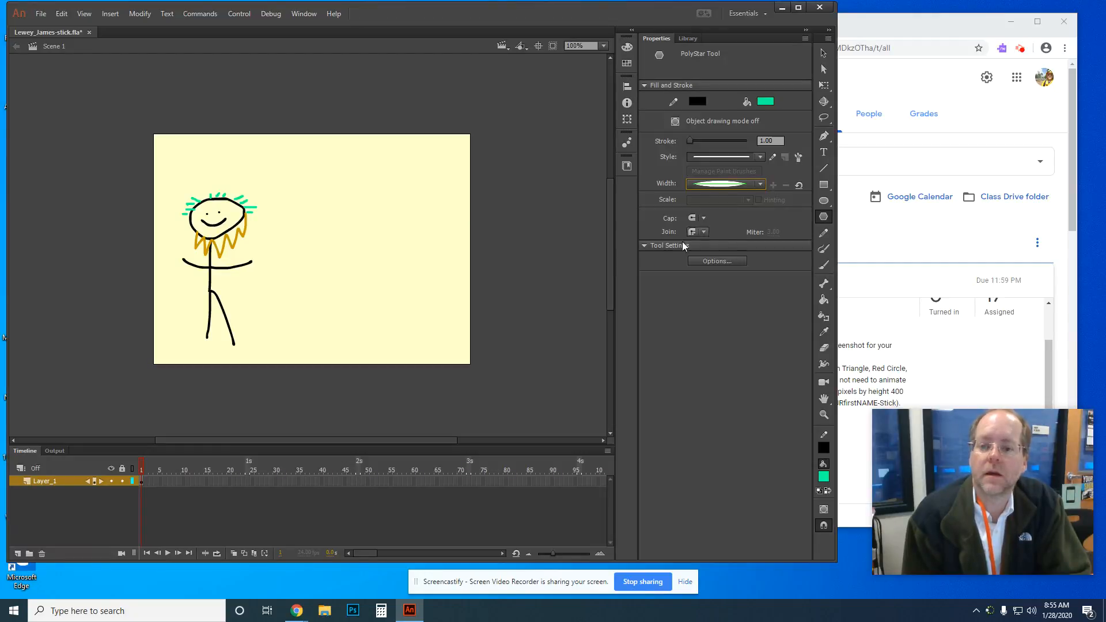
Step: Set the PolyStar sides to 3 and draw a light-green triangle
click(644, 246)
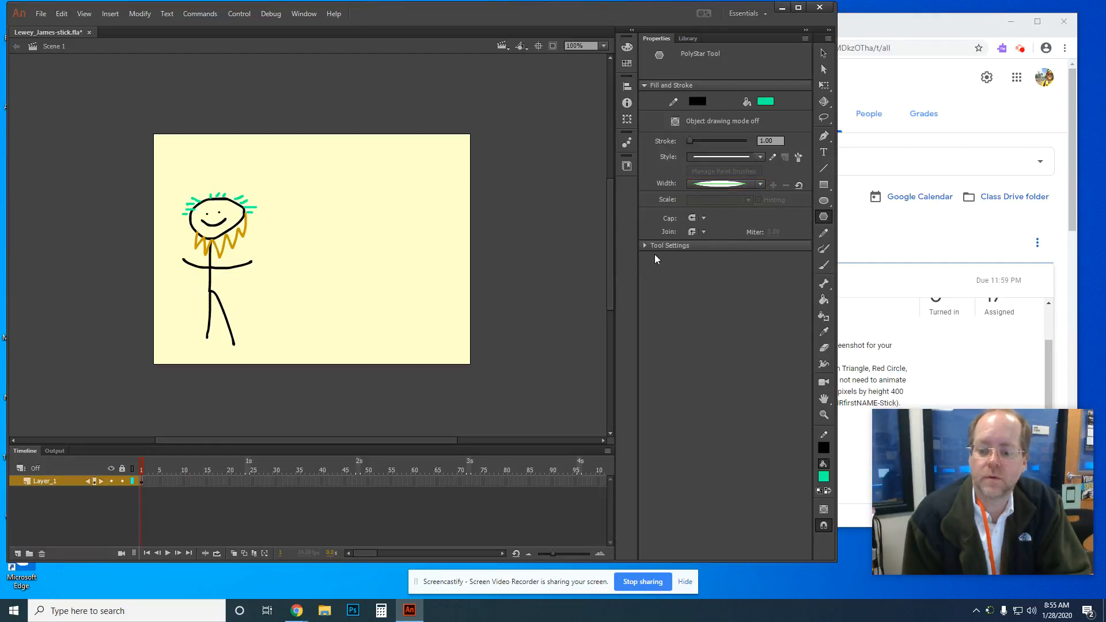
click(644, 246)
click(698, 263)
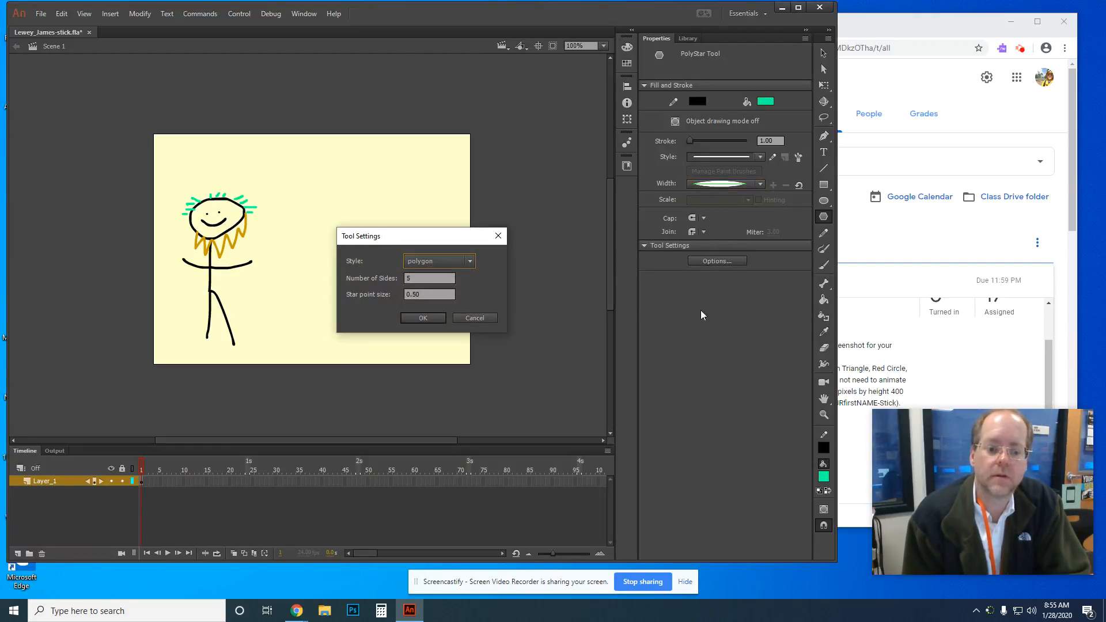
drag(436, 249, 735, 308)
double_click(703, 339)
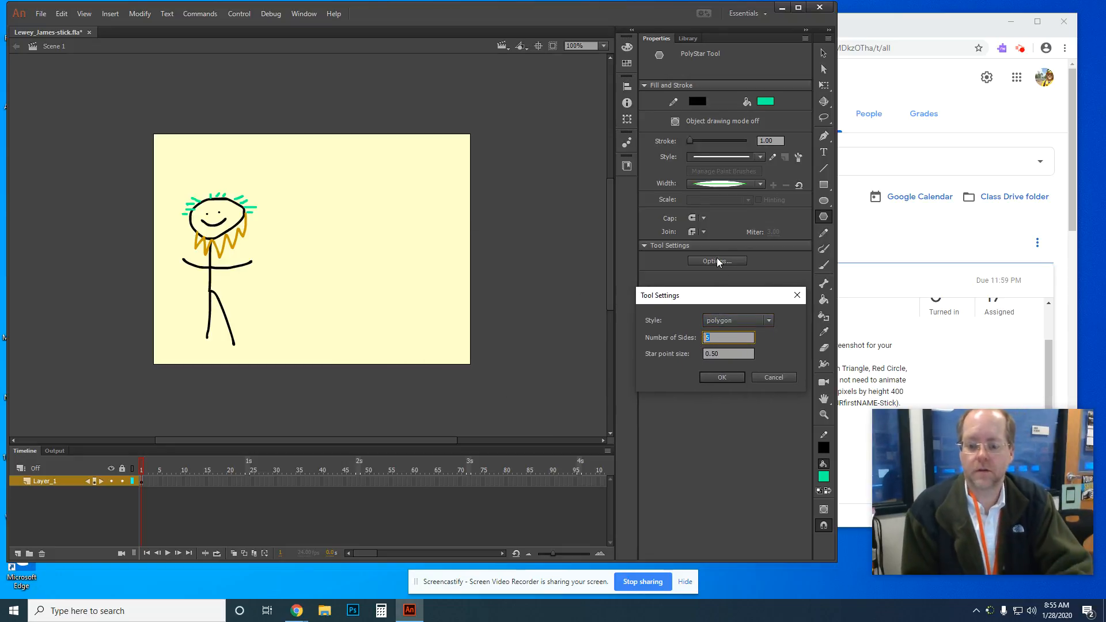
text(3)
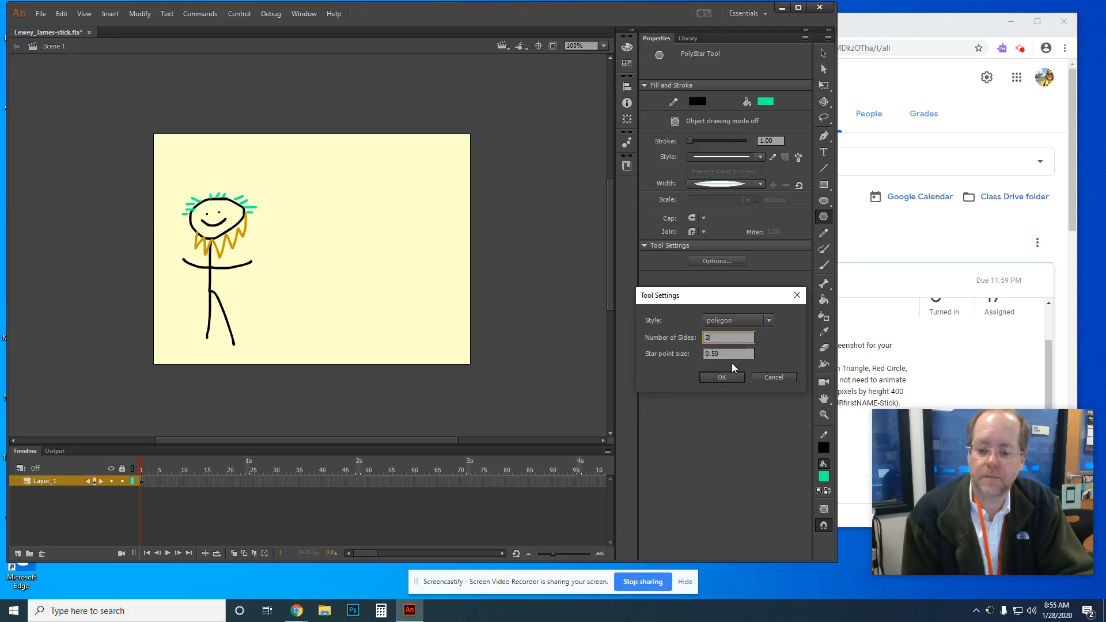
click(768, 322)
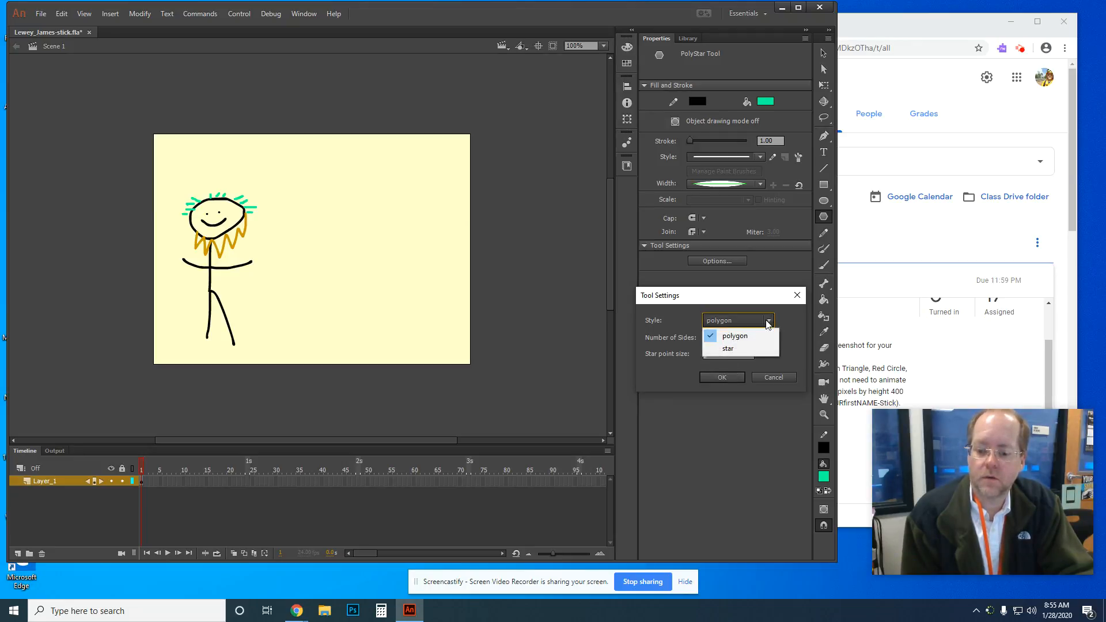
click(788, 314)
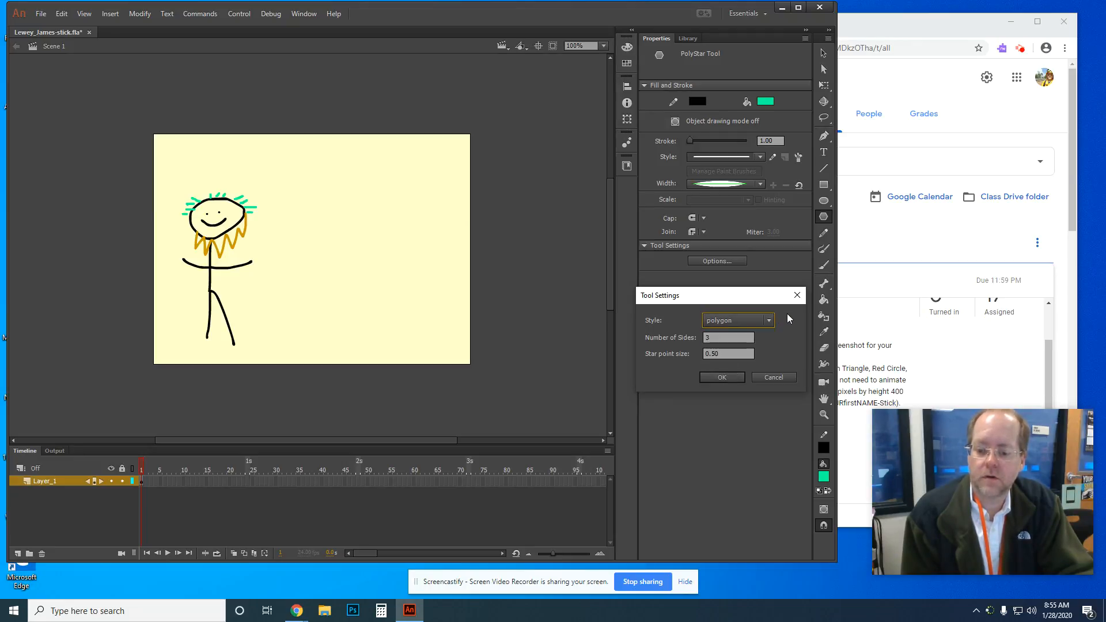
click(722, 377)
drag(308, 221, 364, 201)
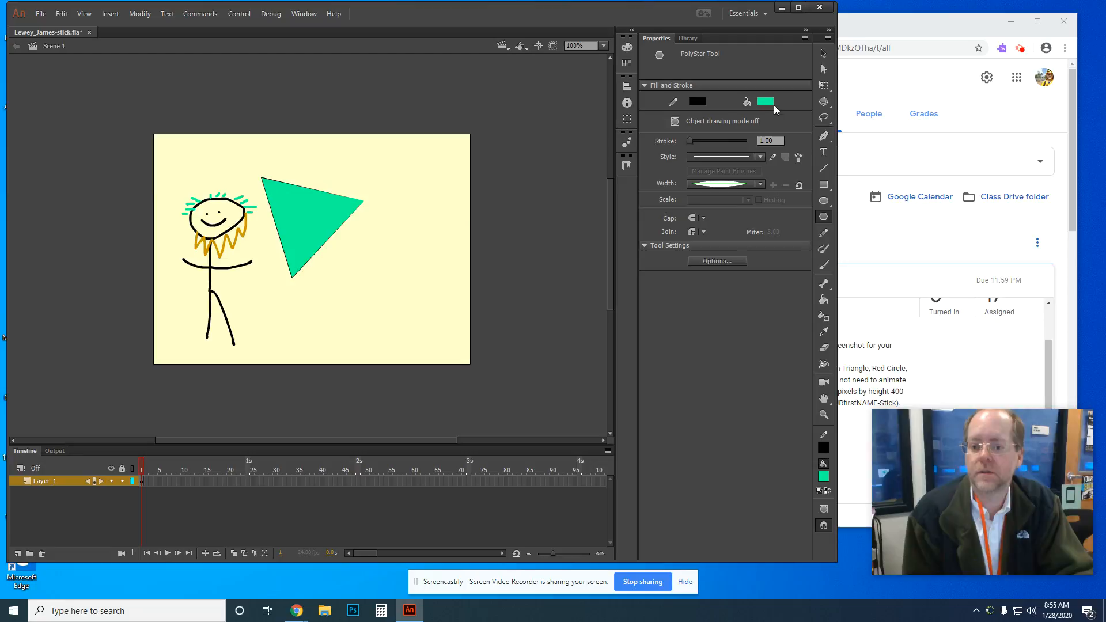
Step: Set fill and stroke to dark green #006600 and draw two more triangles below
click(877, 288)
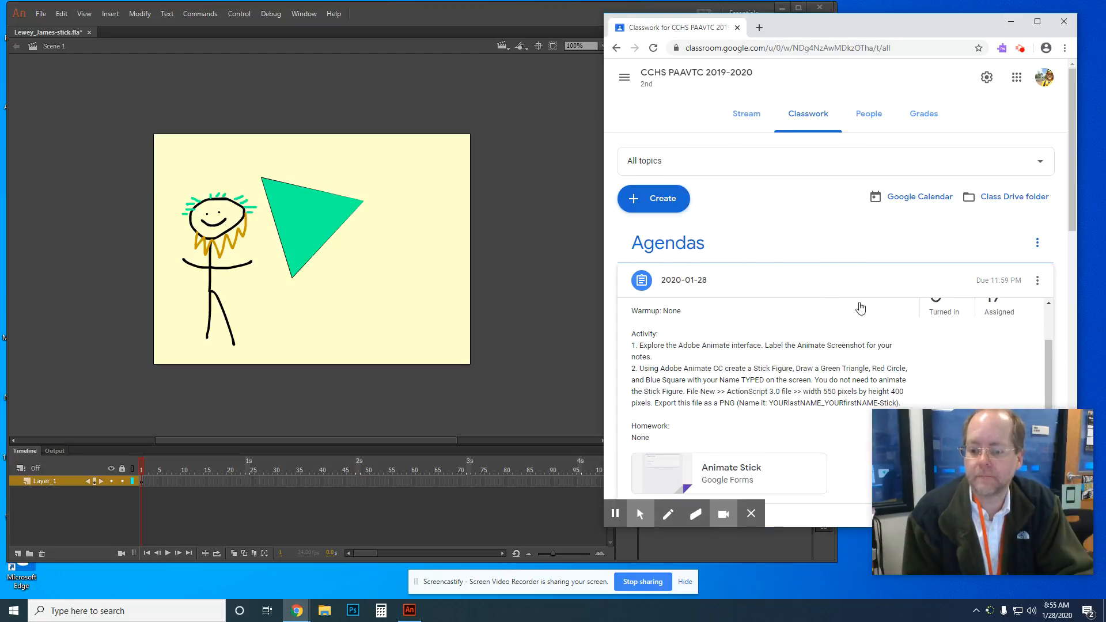
click(487, 14)
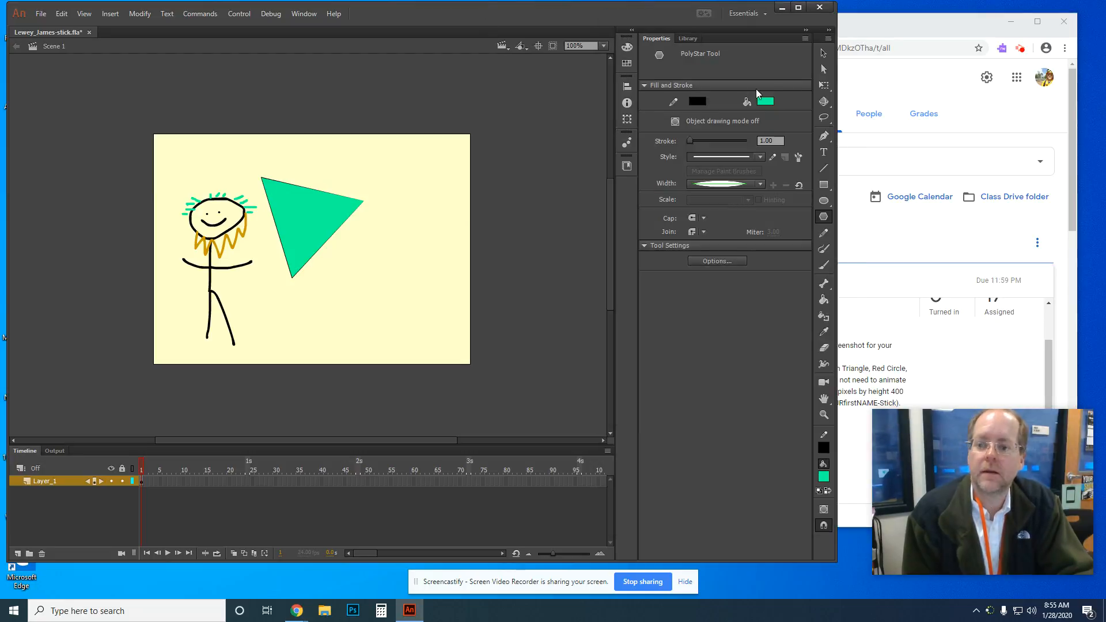
click(767, 102)
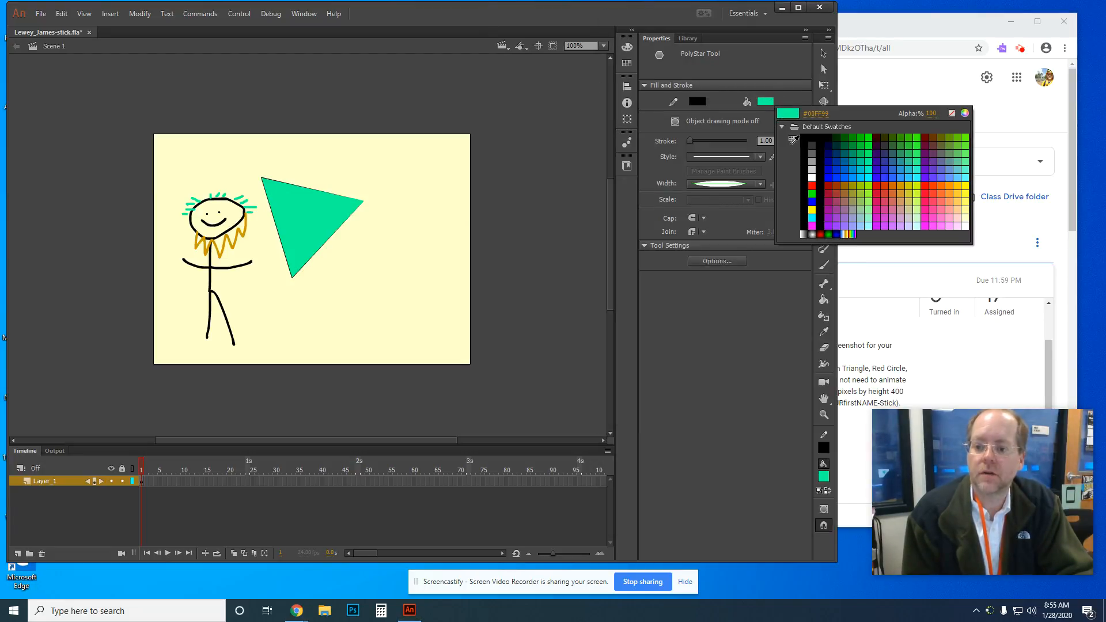
click(845, 141)
mouse_move(350, 256)
mouse_down()
mouse_move(390, 296)
mouse_move(388, 272)
mouse_up()
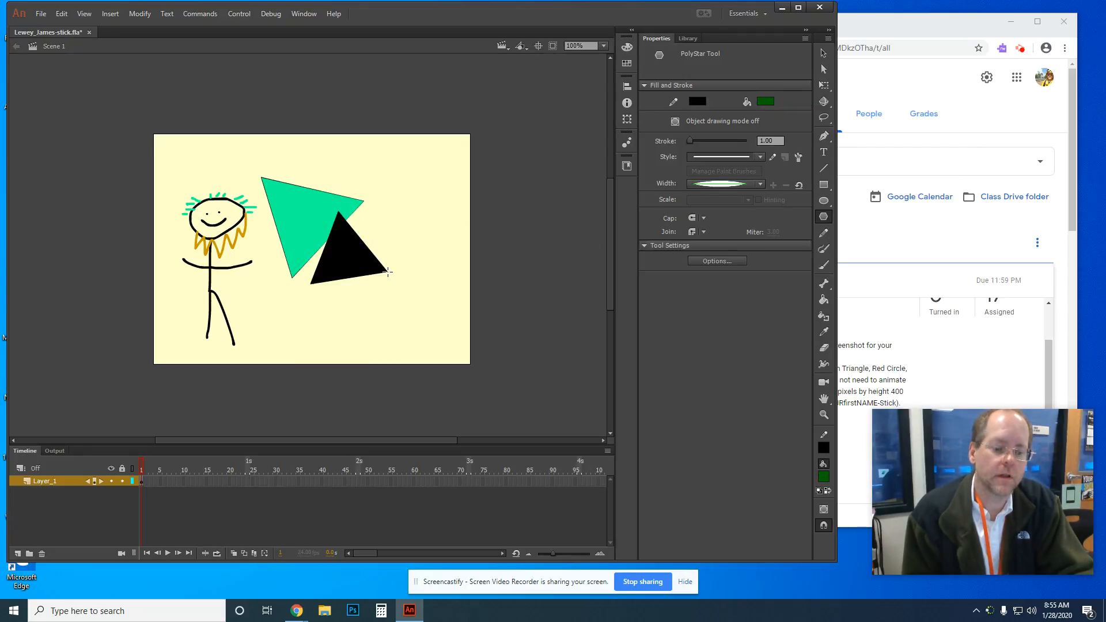
click(699, 102)
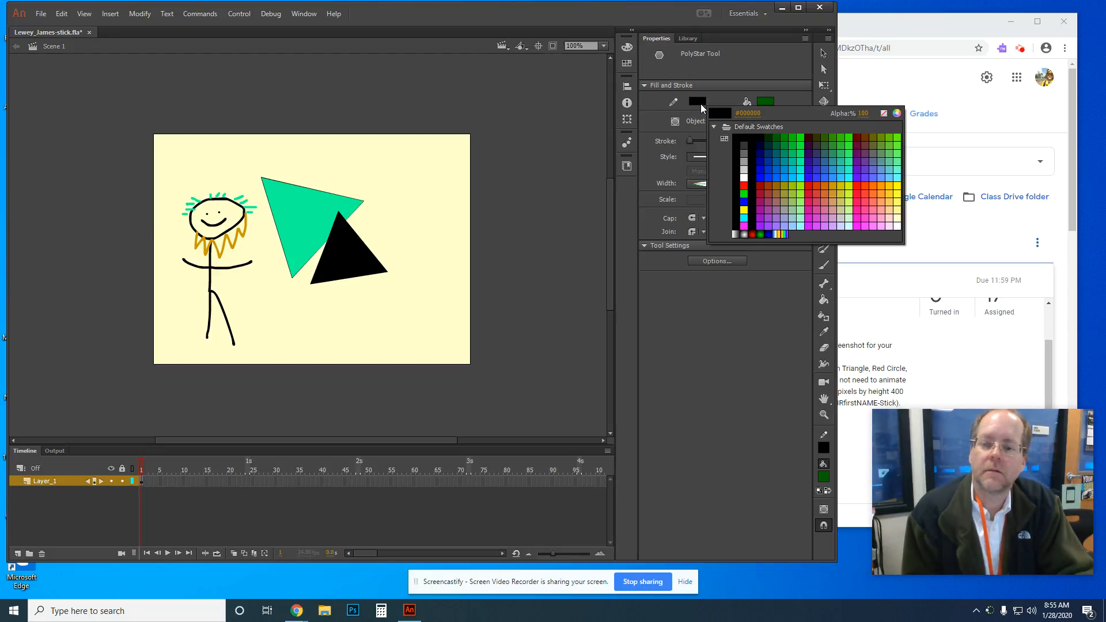
click(782, 141)
drag(385, 317, 423, 338)
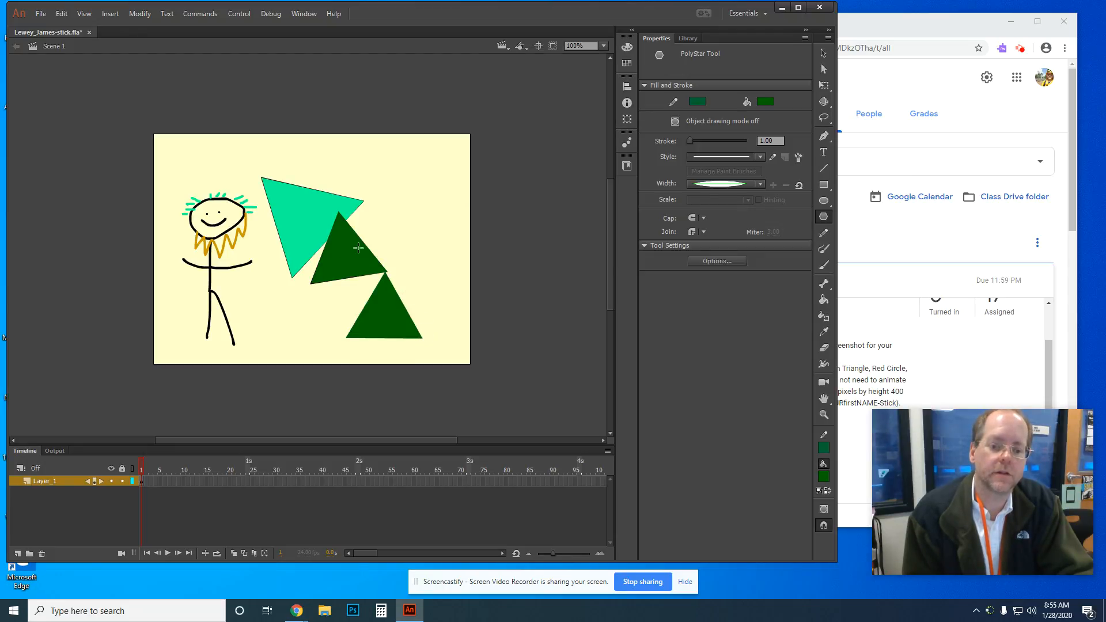
click(823, 53)
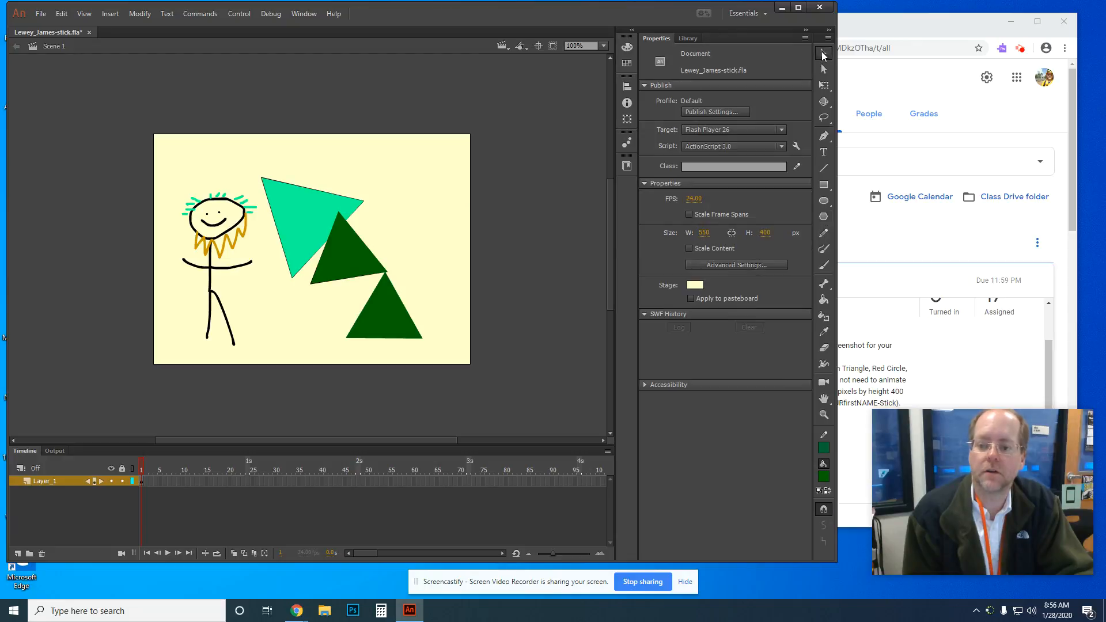
Step: Delete the light-green triangle and the upper dark-green triangle fills
click(312, 243)
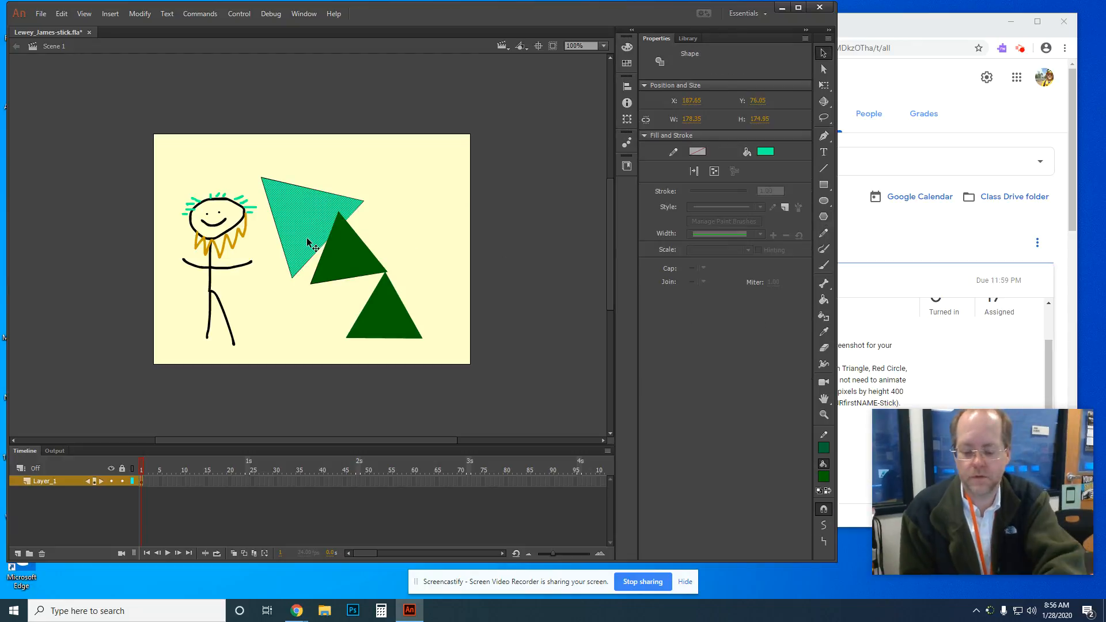
key(Delete)
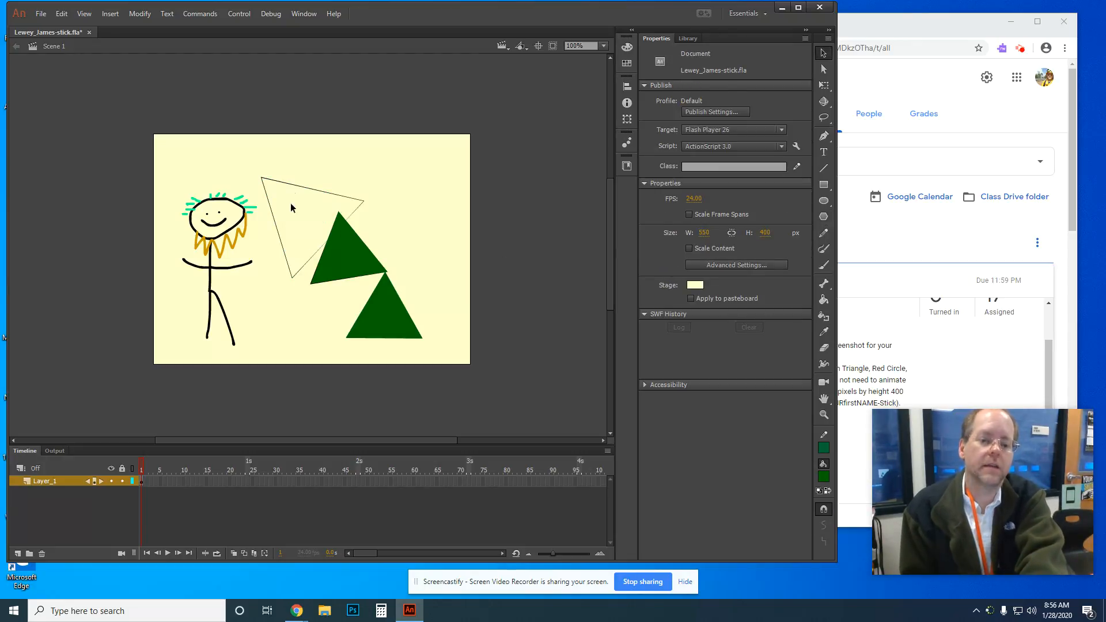
click(373, 269)
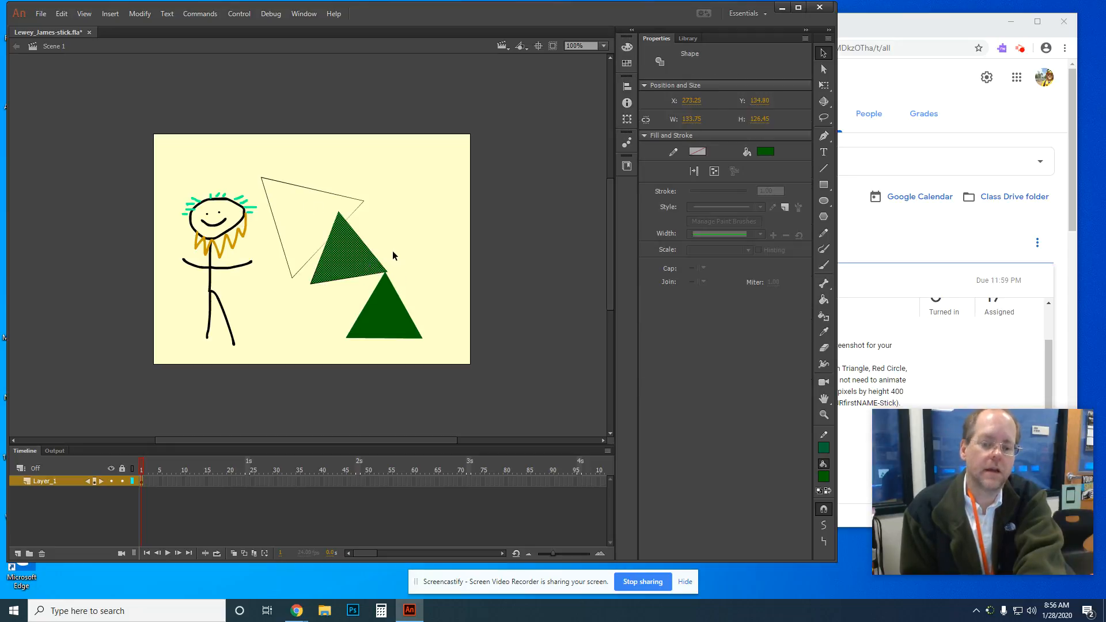
key(Delete)
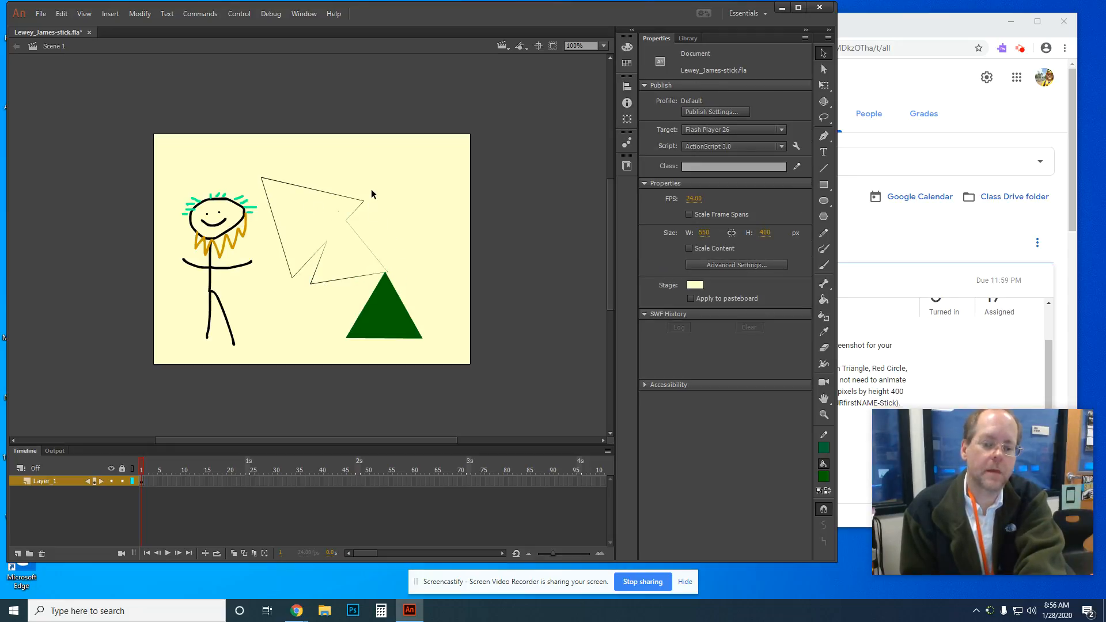
Step: Delete the leftover outline segments, the stray line and the small bits at the apex
drag(387, 186, 283, 275)
key(Delete)
drag(254, 165, 332, 296)
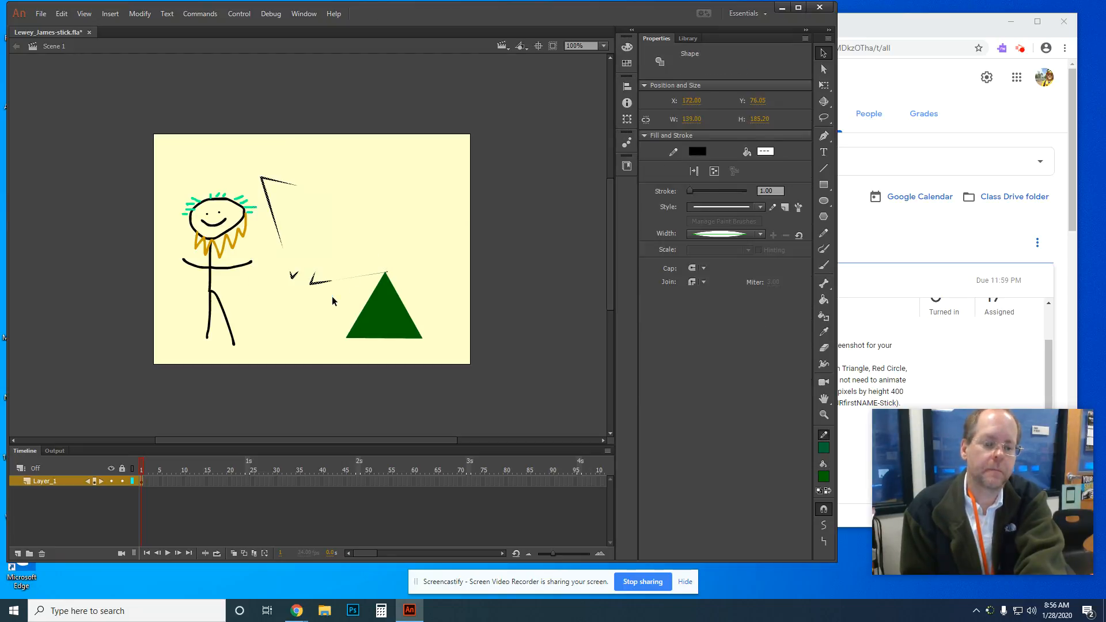
key(Delete)
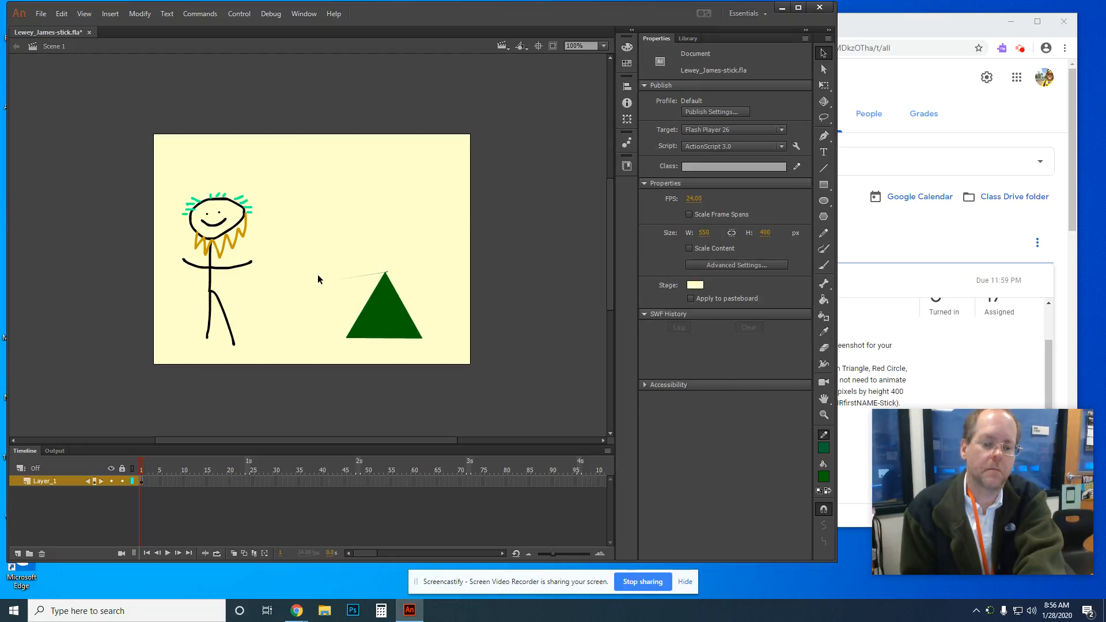
click(358, 277)
key(Delete)
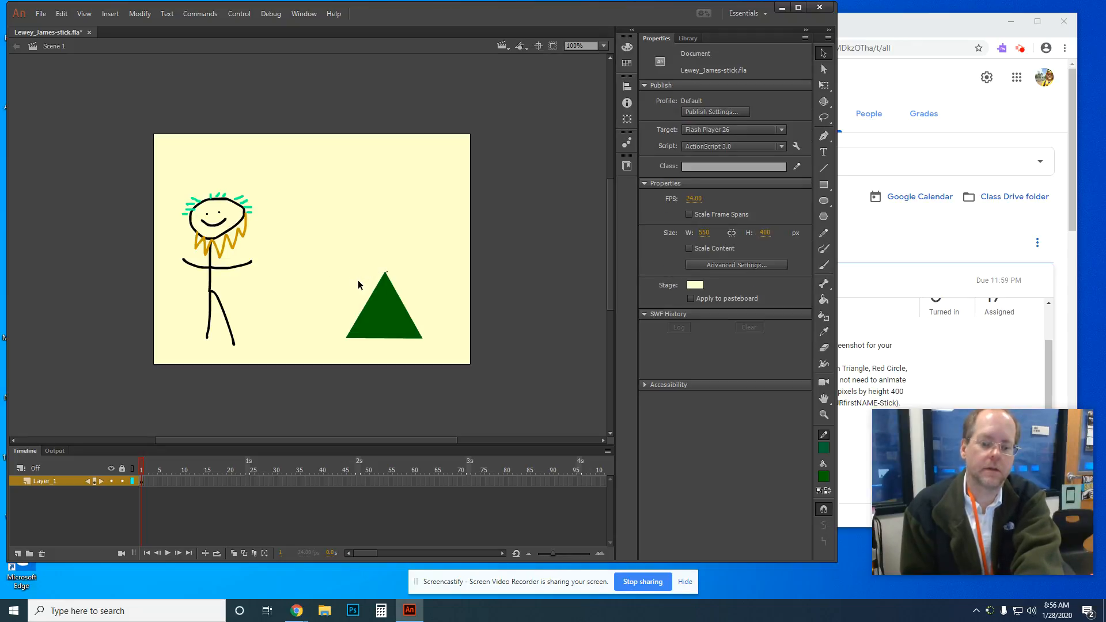
click(386, 273)
key(Delete)
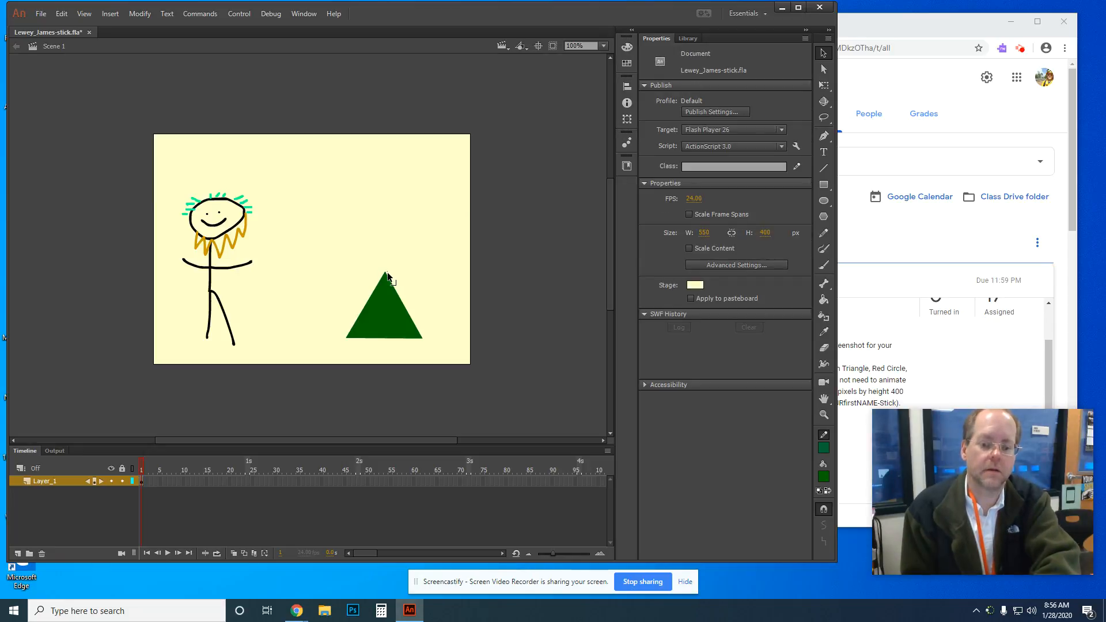
click(389, 277)
key(Delete)
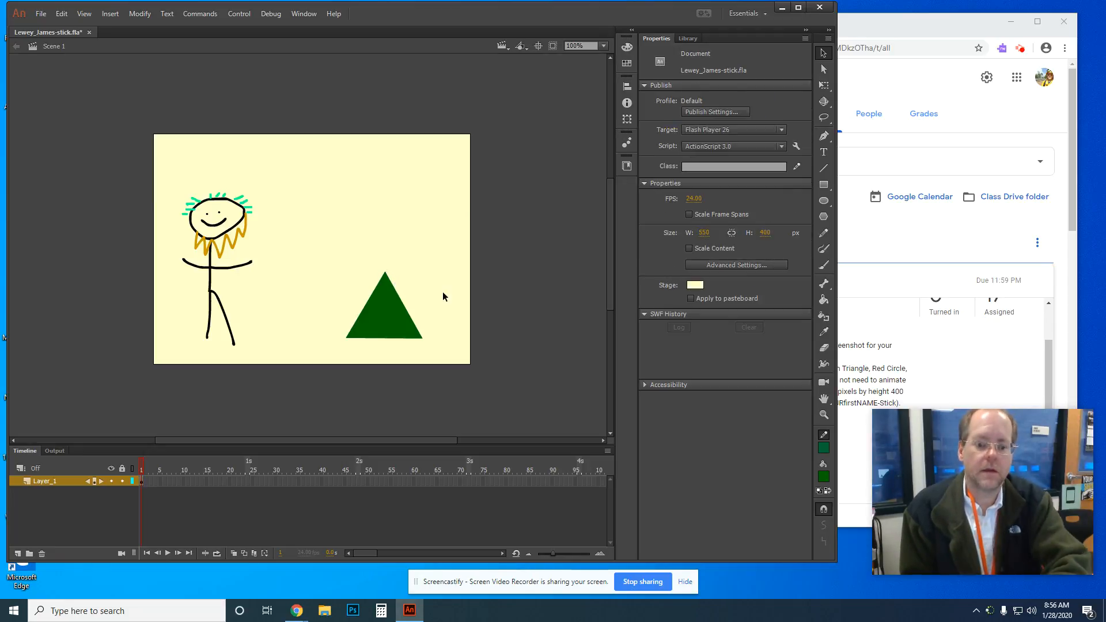
Step: Zoom in closely on the remaining triangle and its right edge
click(824, 414)
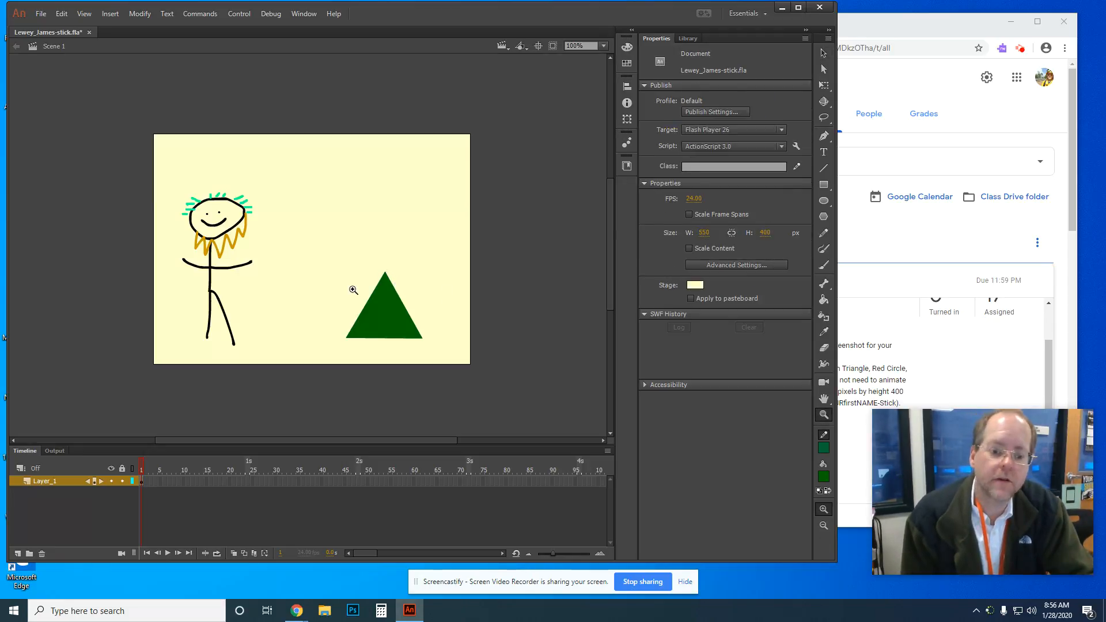
double_click(396, 309)
right_click(390, 291)
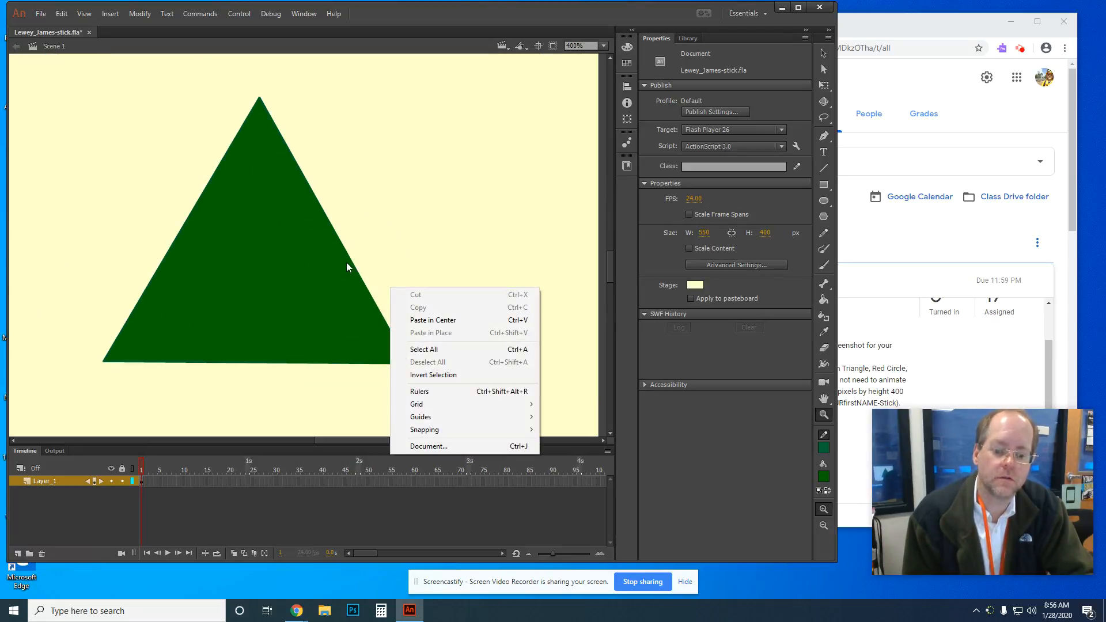
click(366, 222)
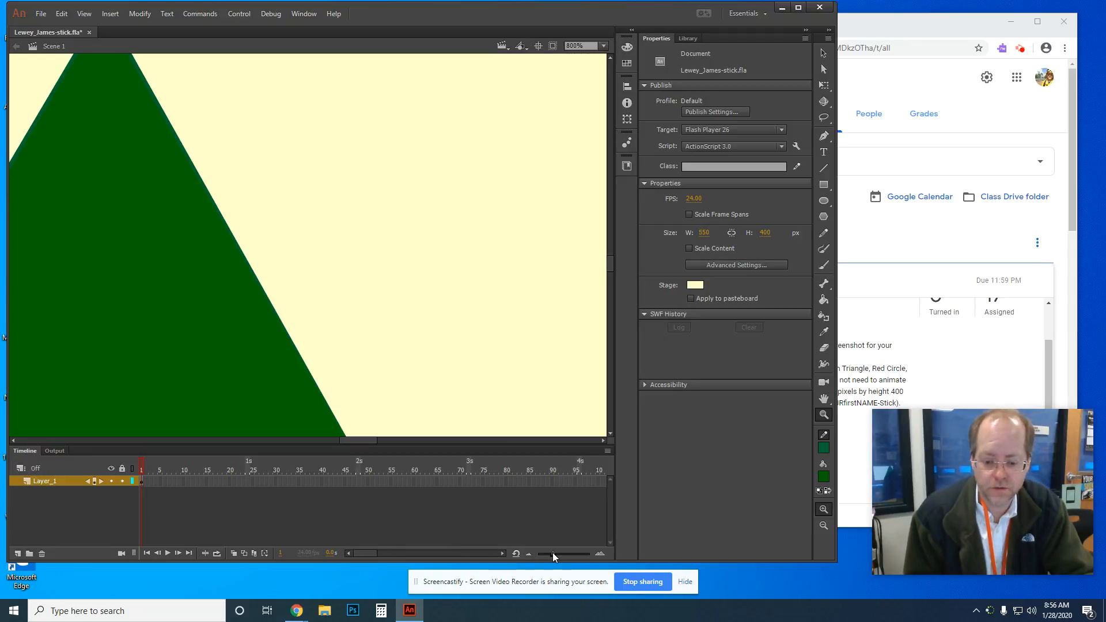
Step: Zoom the timeline out to show more frames
click(529, 554)
click(530, 554)
click(530, 554)
click(530, 554)
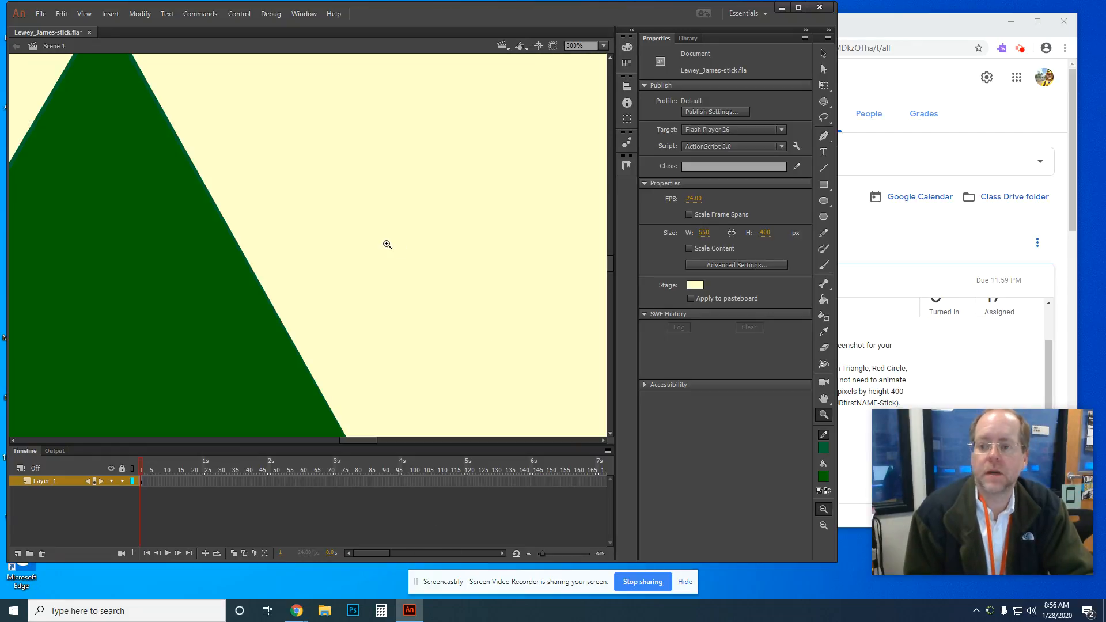
Step: Fit the whole stage in the window and bring the Classroom assignment forward
click(603, 45)
click(597, 57)
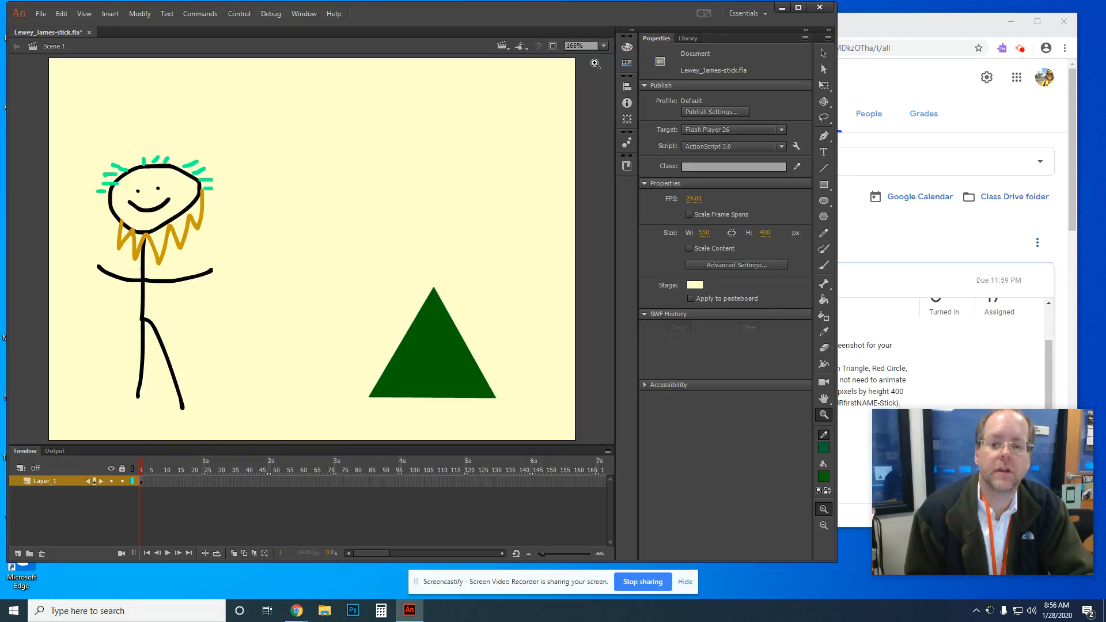
click(603, 46)
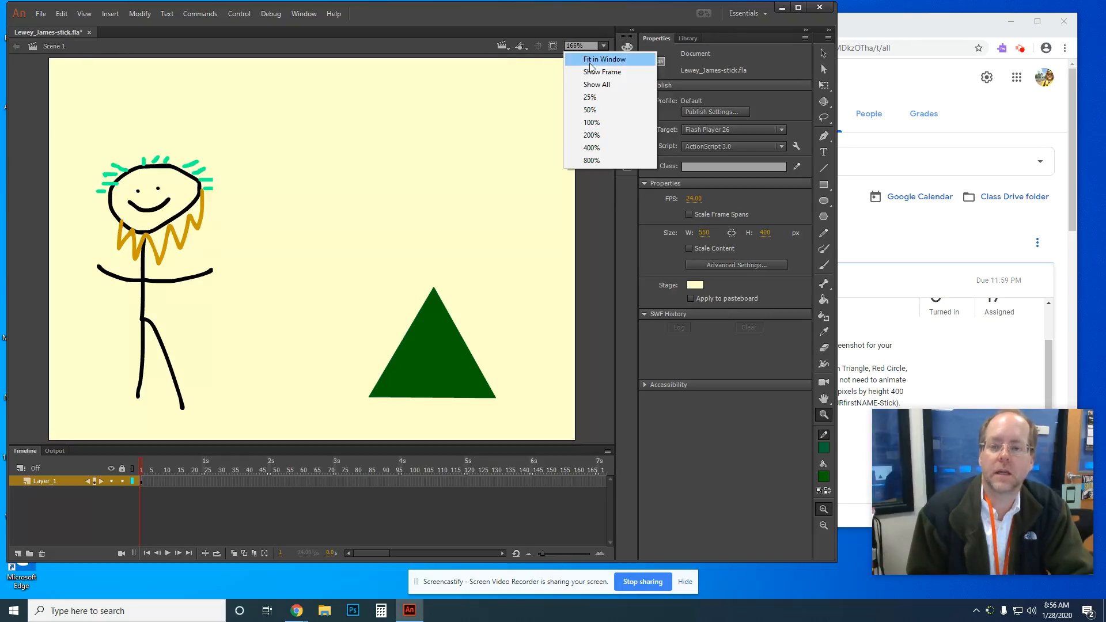
click(453, 48)
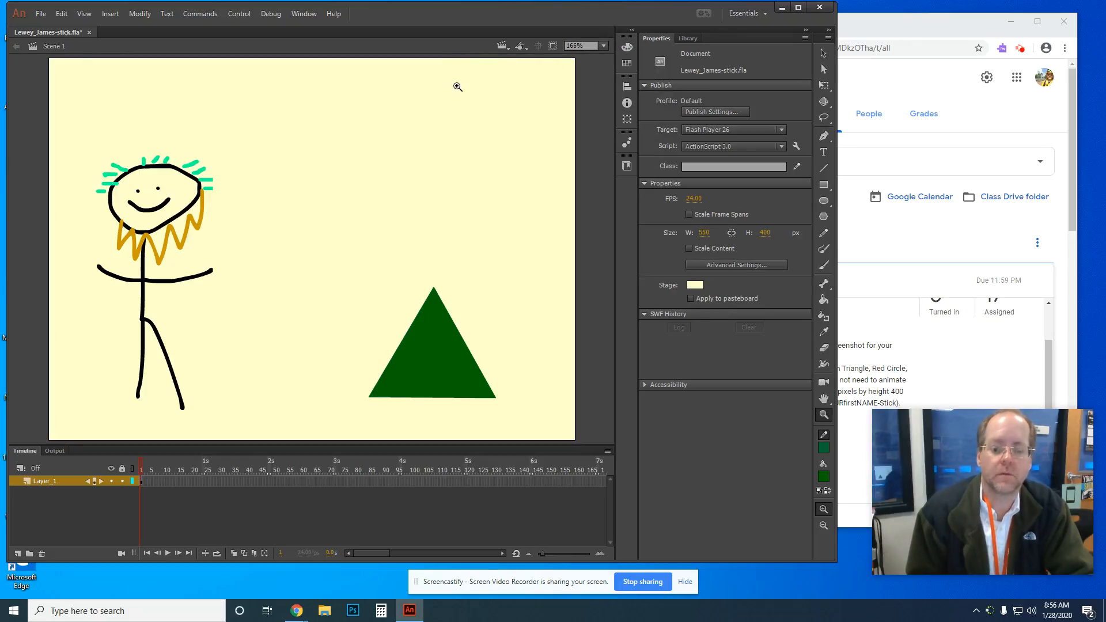
click(934, 37)
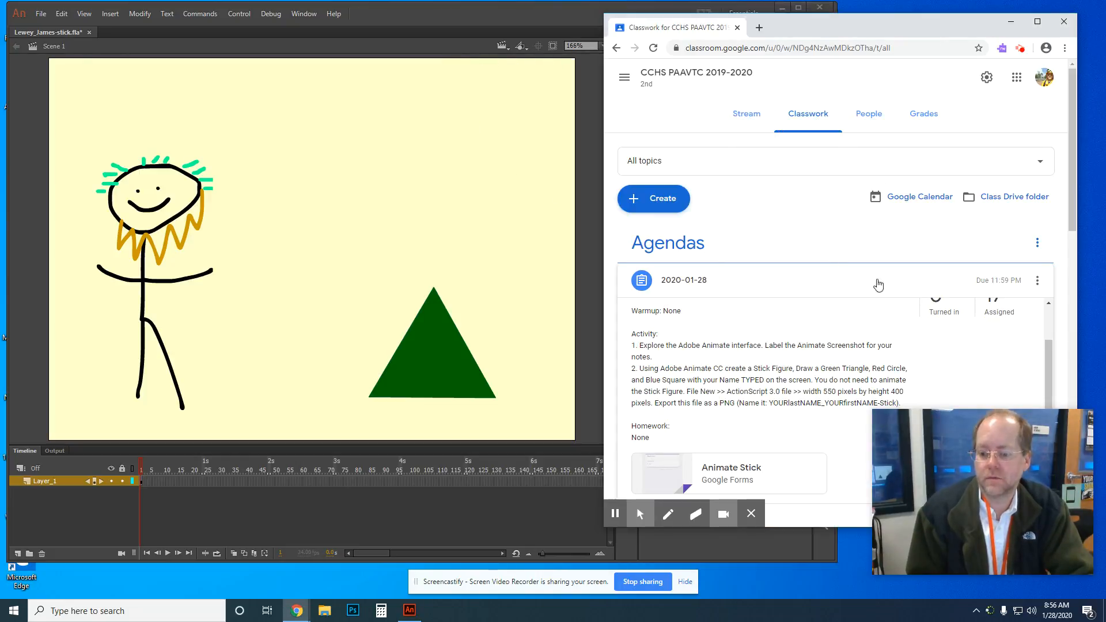
Step: Set up the plain Oval tool with red fill and black stroke
click(435, 34)
click(823, 201)
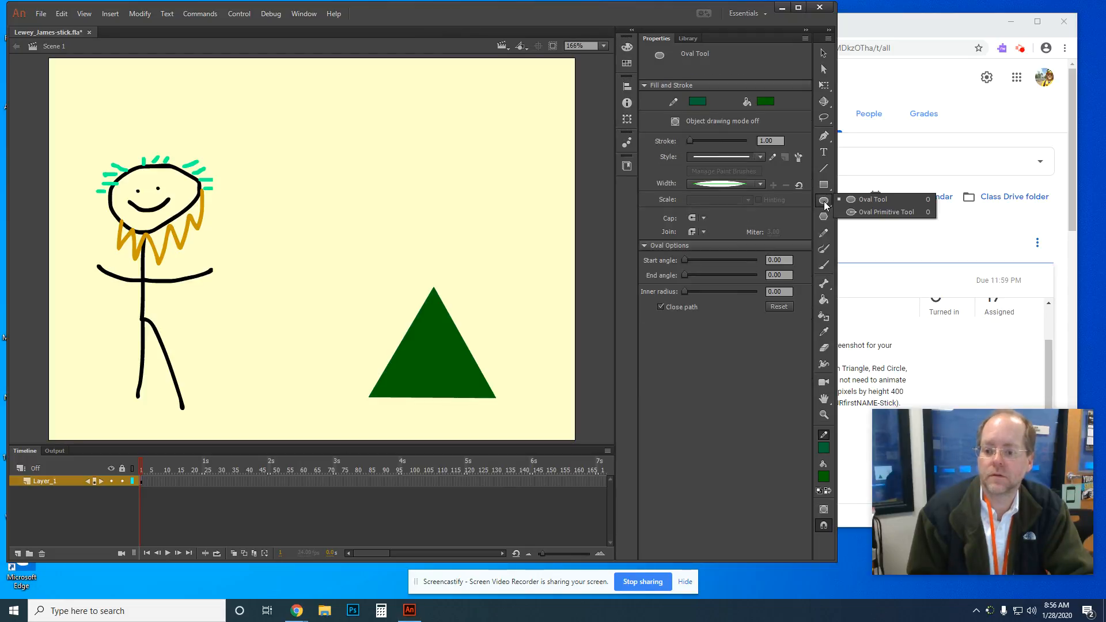
click(845, 199)
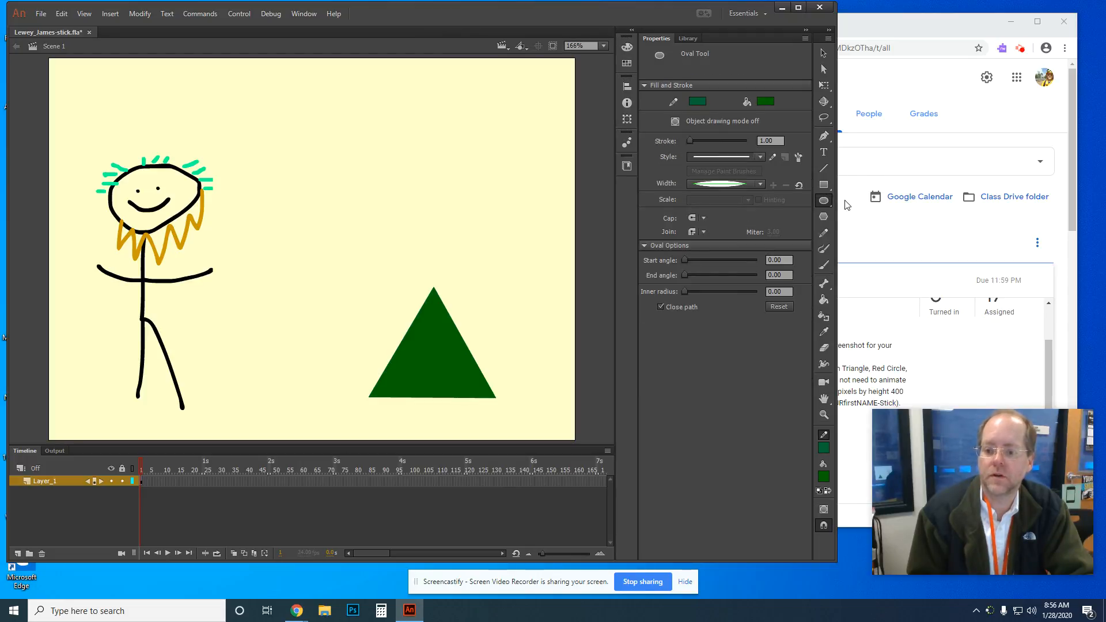
click(762, 102)
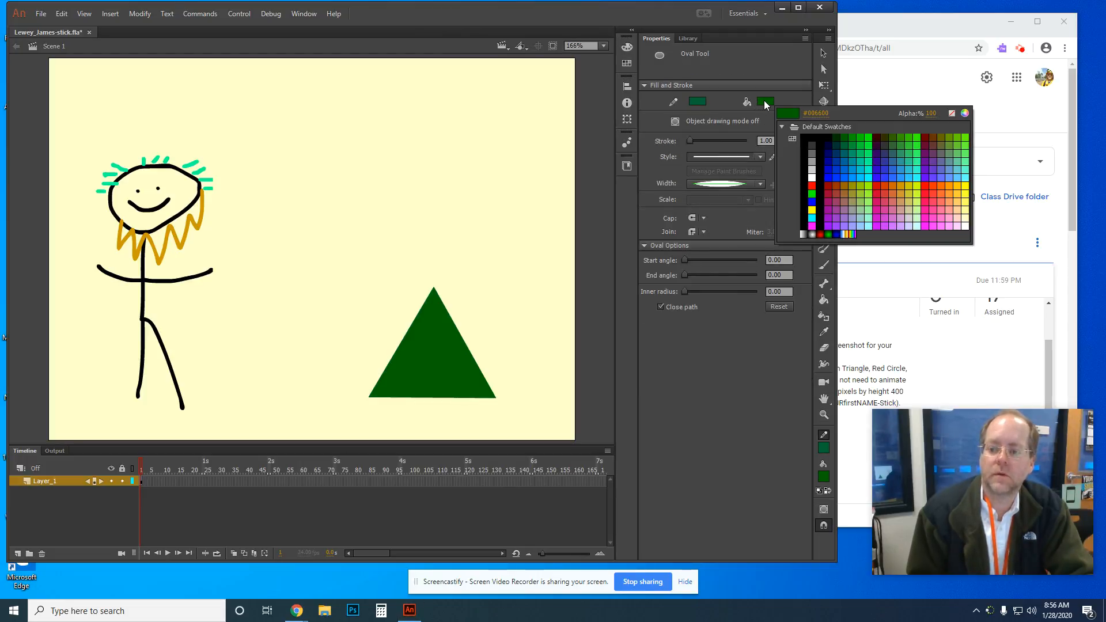
click(882, 184)
click(697, 102)
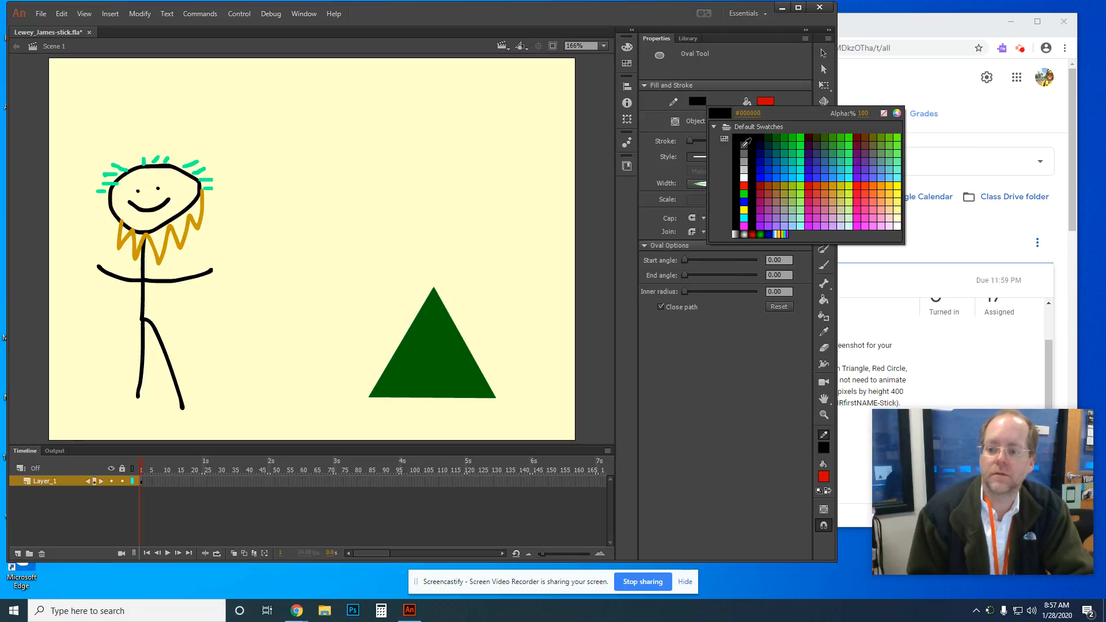
click(761, 136)
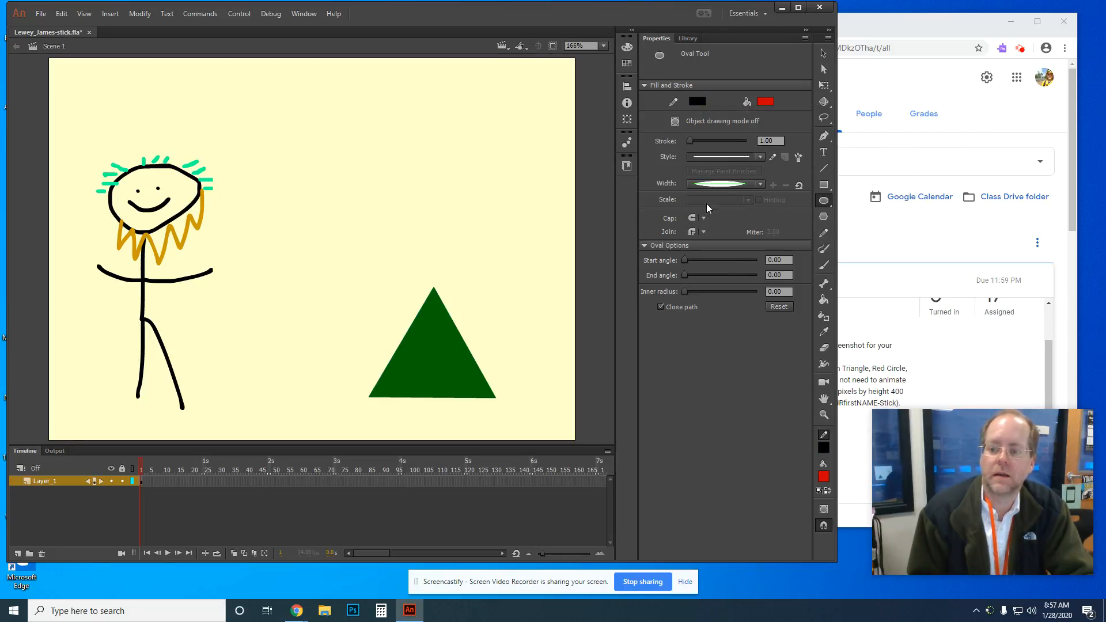
Step: Draw the red circle above the triangle with a wavy-width, ragged outline, then show the assignment
click(759, 184)
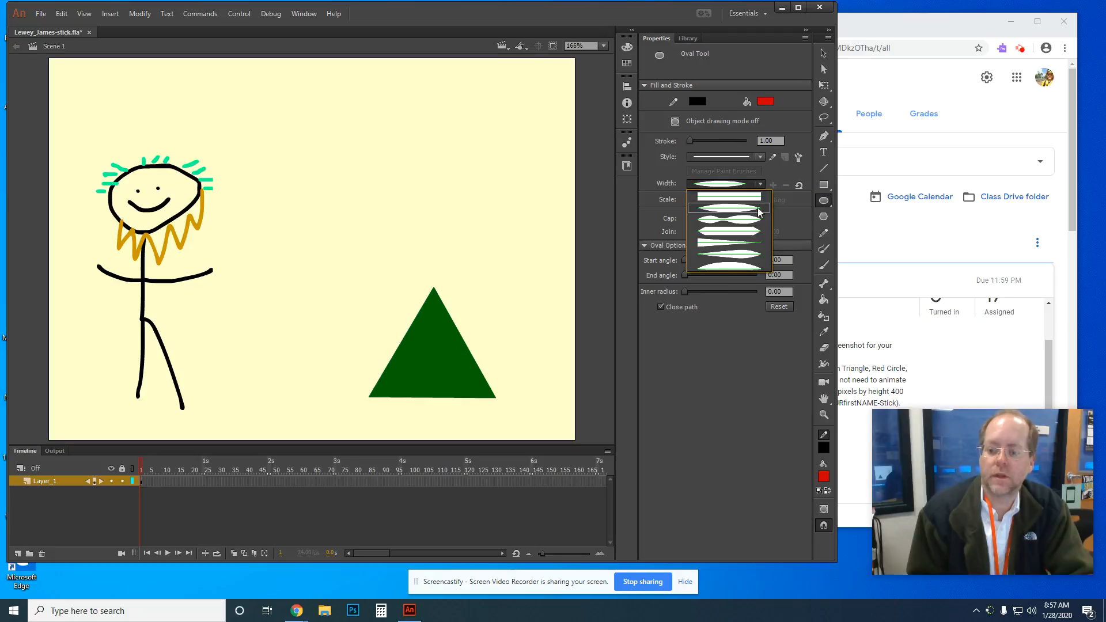
click(754, 218)
click(760, 157)
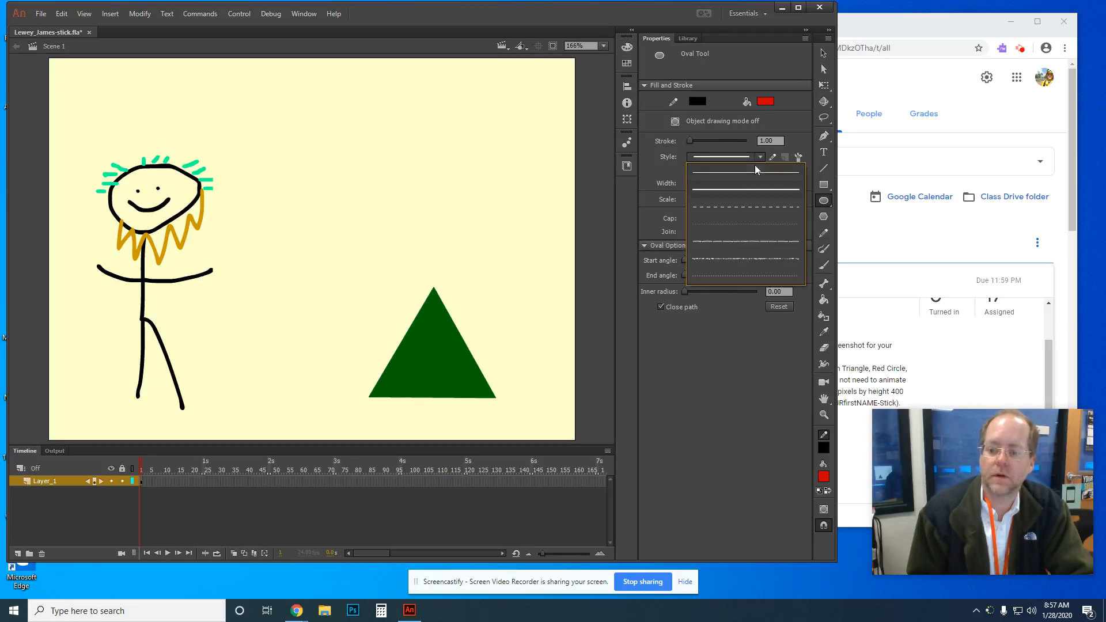
click(744, 257)
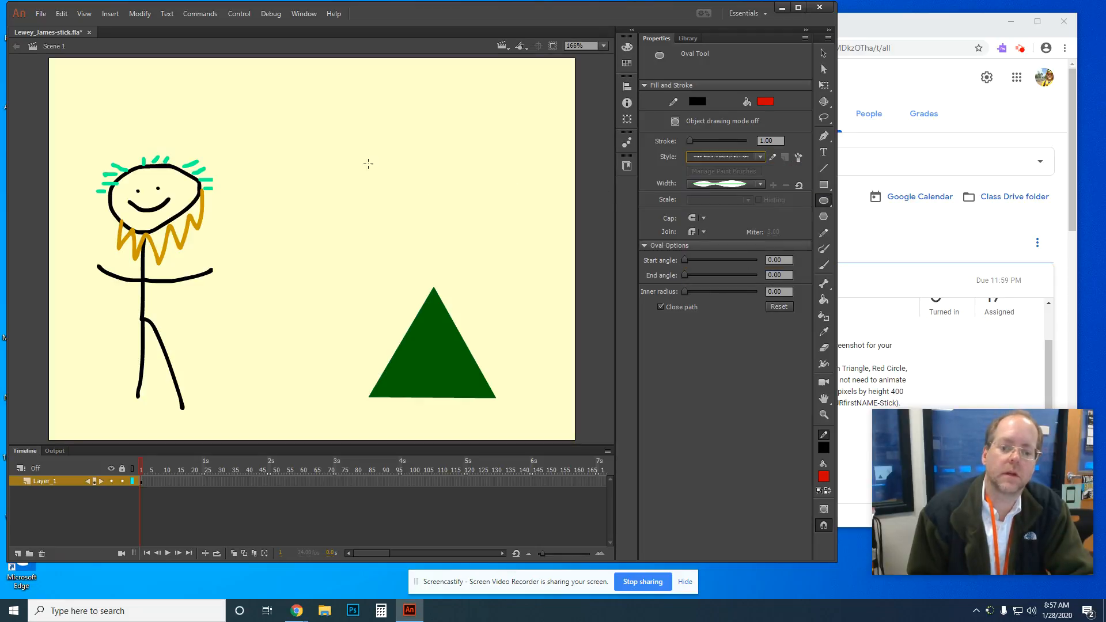
mouse_move(290, 129)
mouse_down()
mouse_move(303, 154)
mouse_move(371, 185)
mouse_move(315, 252)
mouse_move(436, 274)
mouse_move(369, 212)
mouse_move(420, 241)
mouse_move(399, 230)
mouse_move(385, 199)
mouse_move(424, 221)
mouse_up()
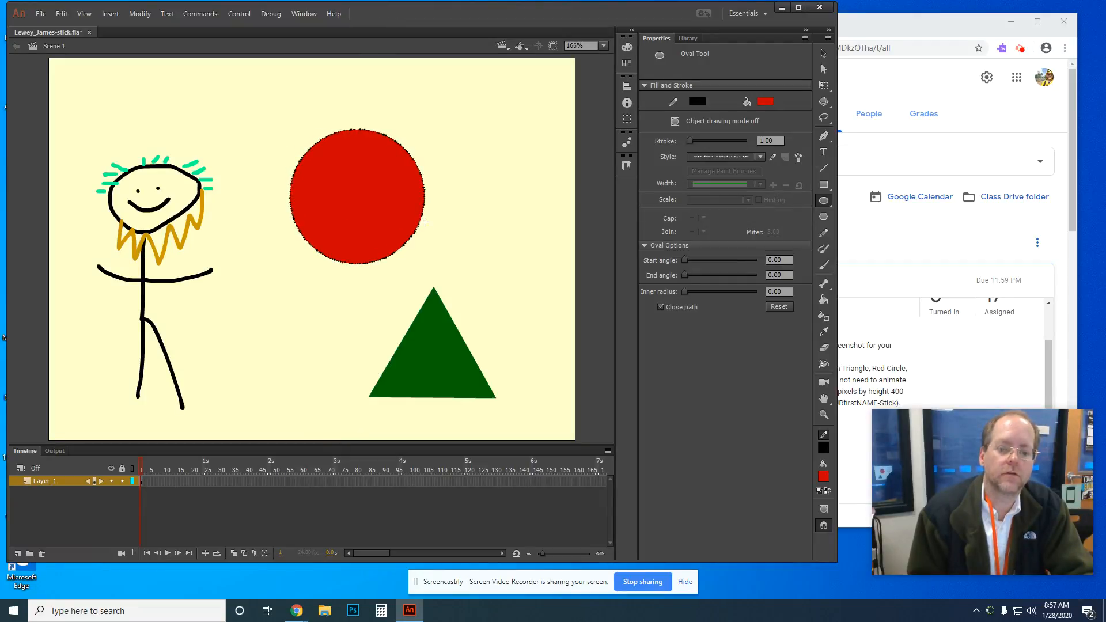
click(889, 26)
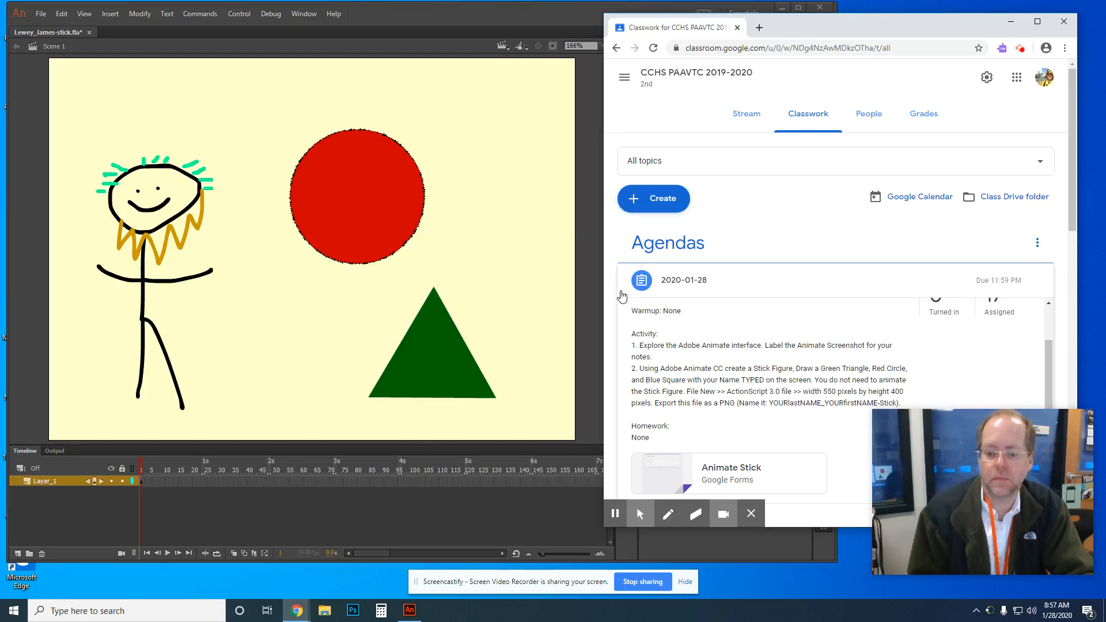
Step: Set up the Rectangle tool with dark blue fill, rainbow gradient stroke and Ragged style
click(463, 35)
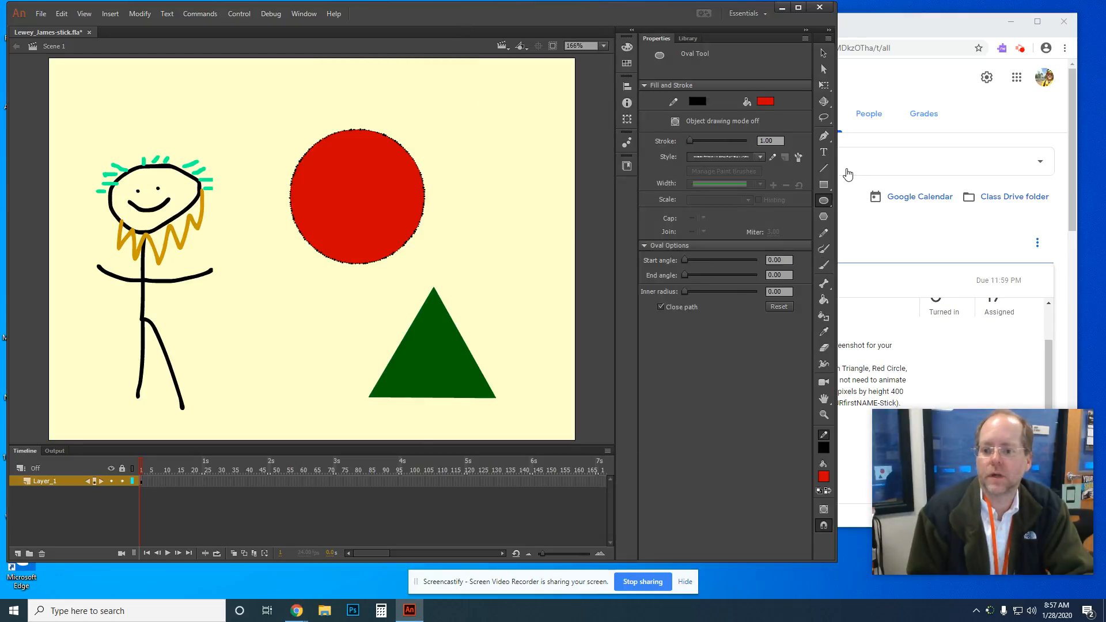
click(823, 187)
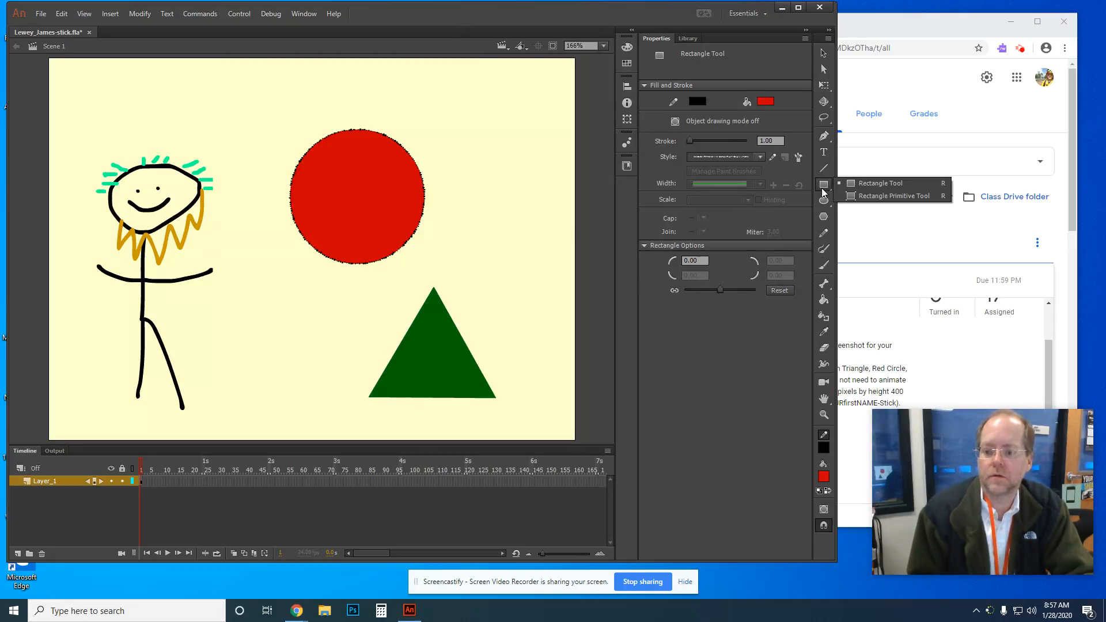
click(858, 185)
click(765, 101)
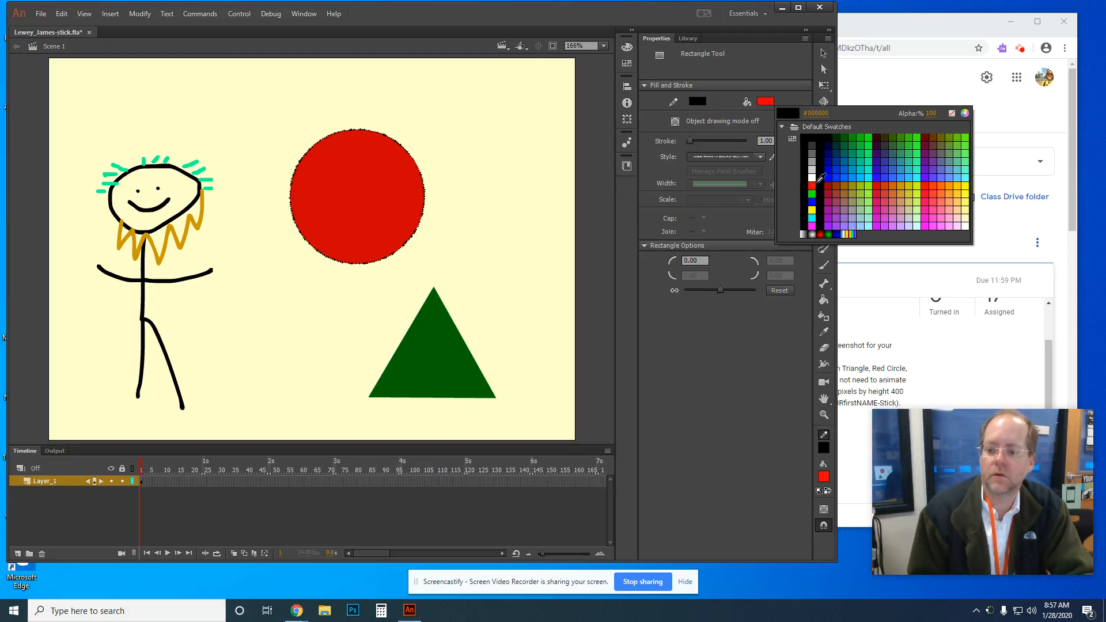
click(831, 161)
click(701, 102)
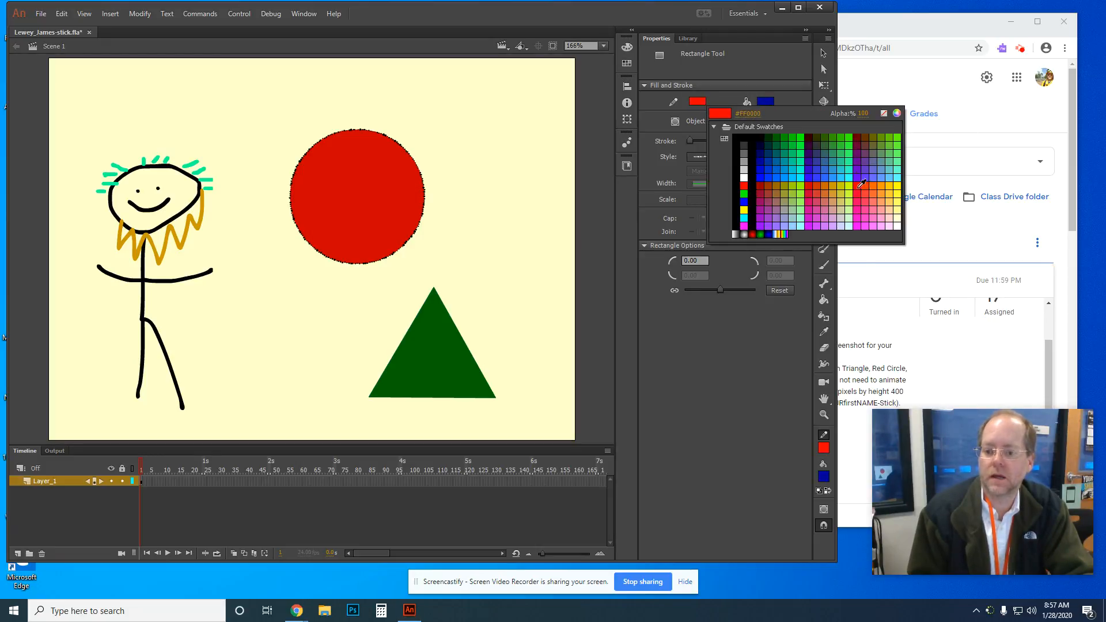
click(783, 234)
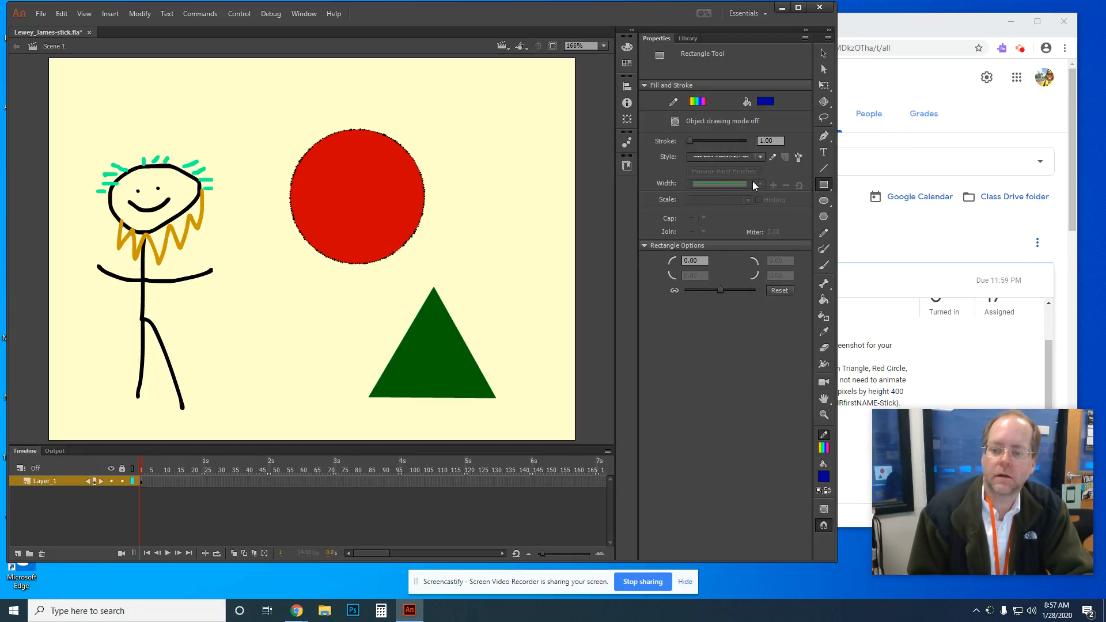
click(758, 155)
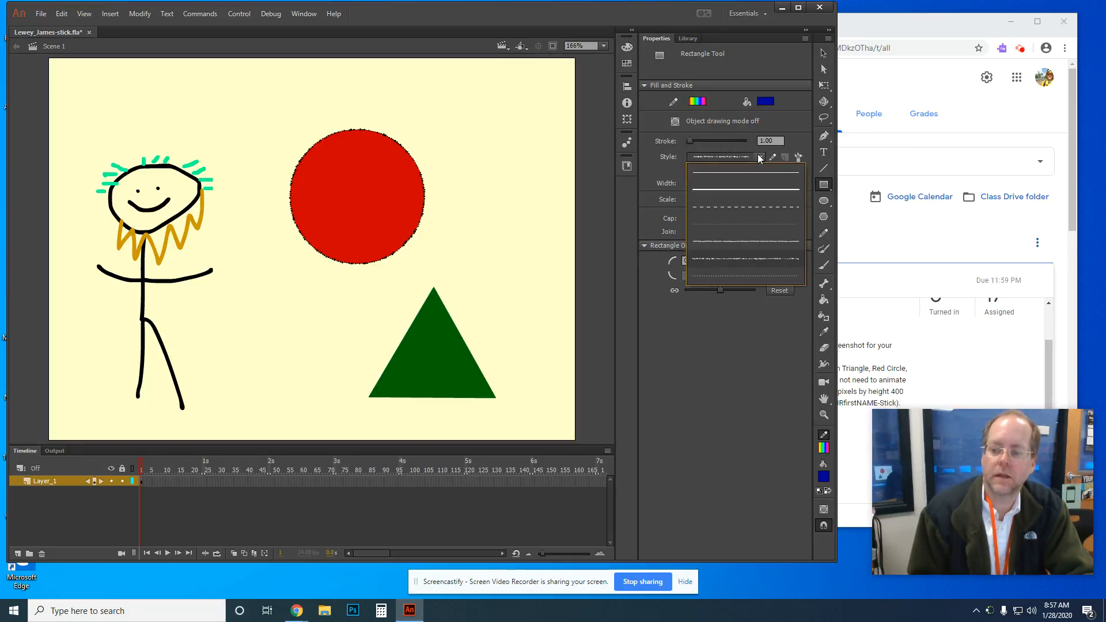
click(744, 243)
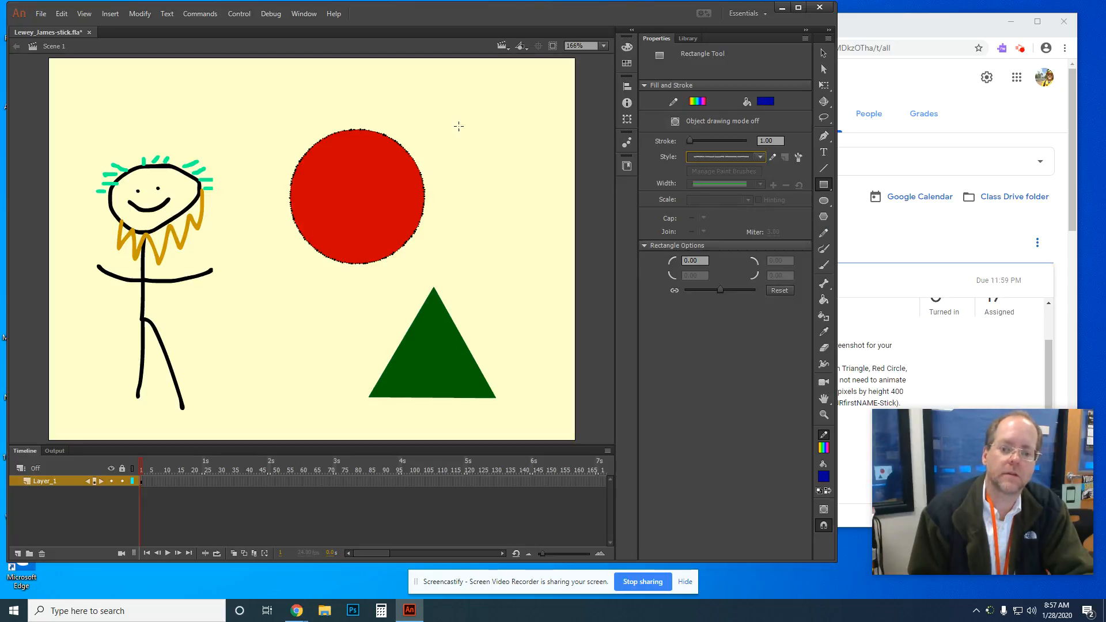
Step: Draw the blue square at the stage's top right and thicken its rainbow border to 5
drag(456, 106, 531, 214)
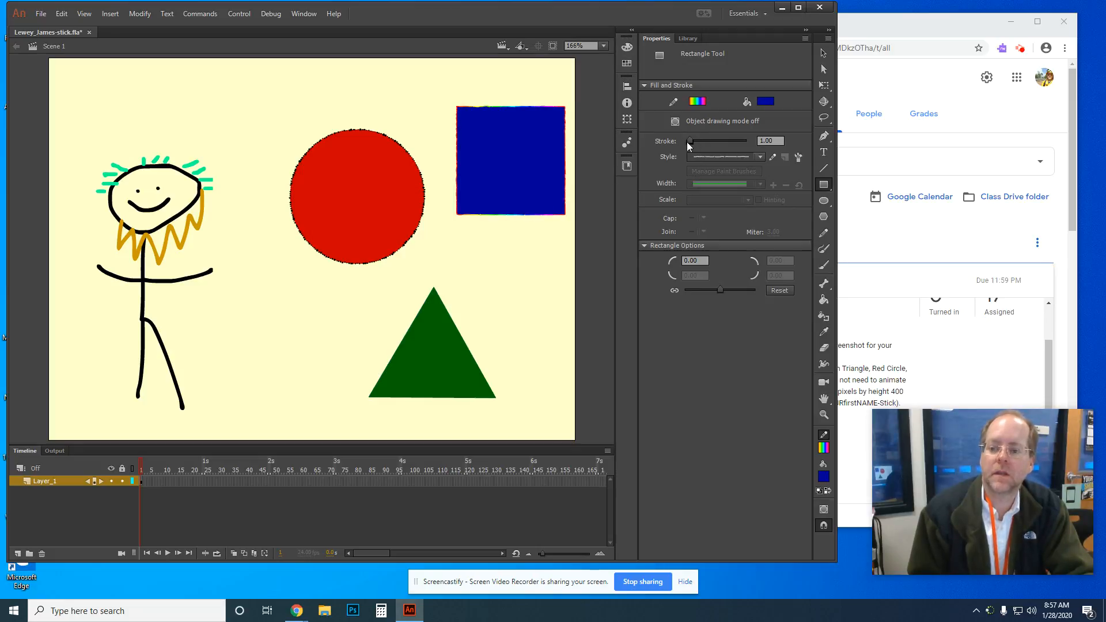
drag(688, 141, 701, 145)
click(824, 52)
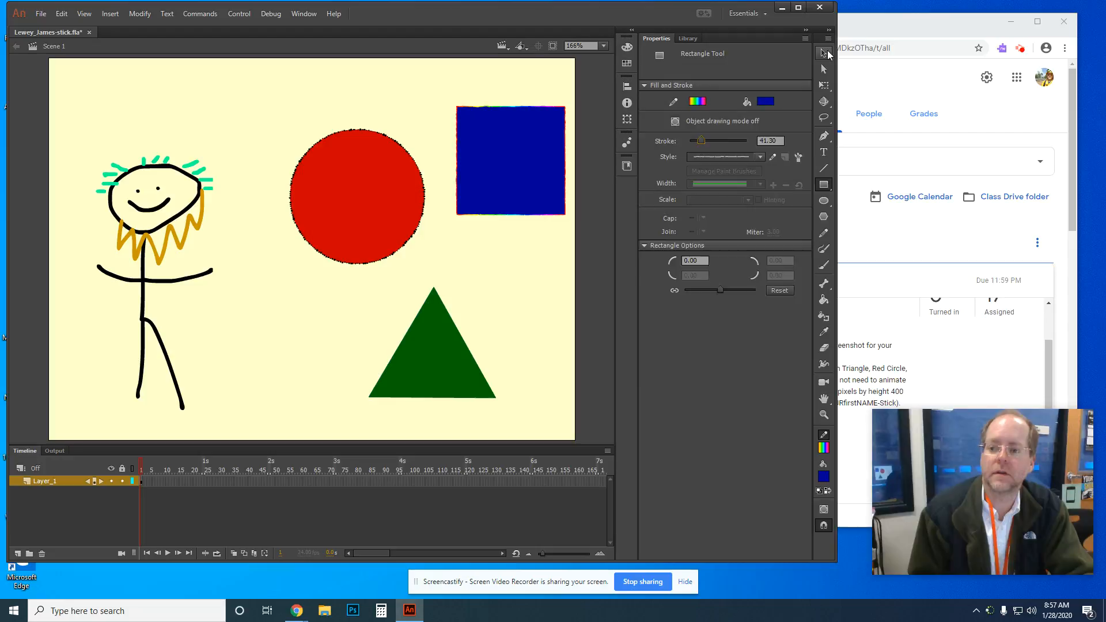
click(526, 144)
mouse_move(438, 94)
mouse_down()
mouse_move(527, 213)
mouse_move(569, 235)
mouse_up()
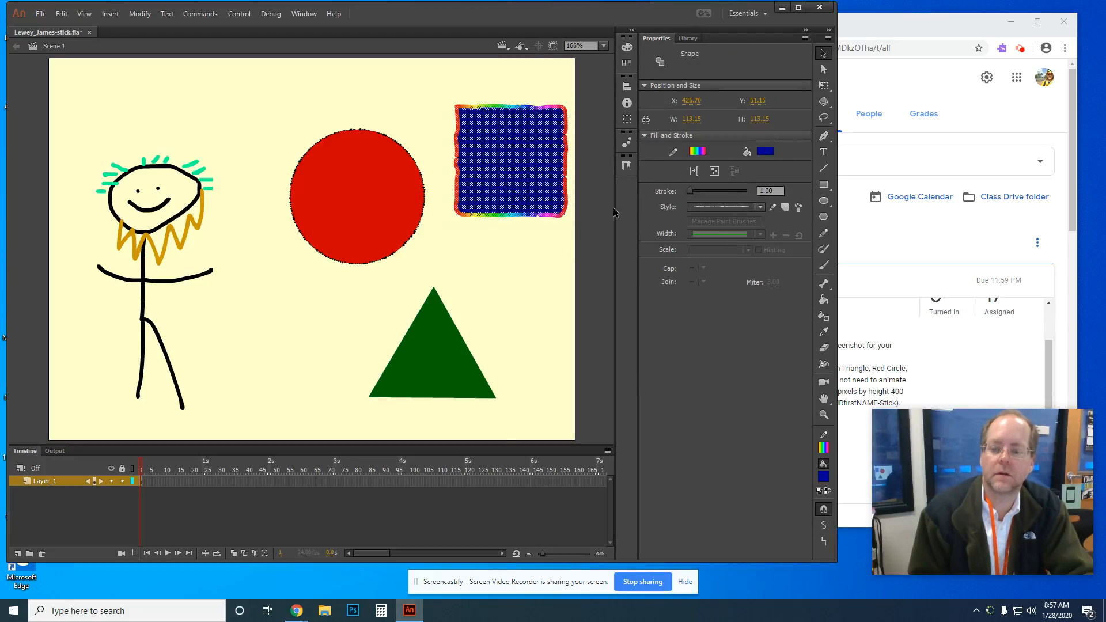
drag(690, 192, 691, 192)
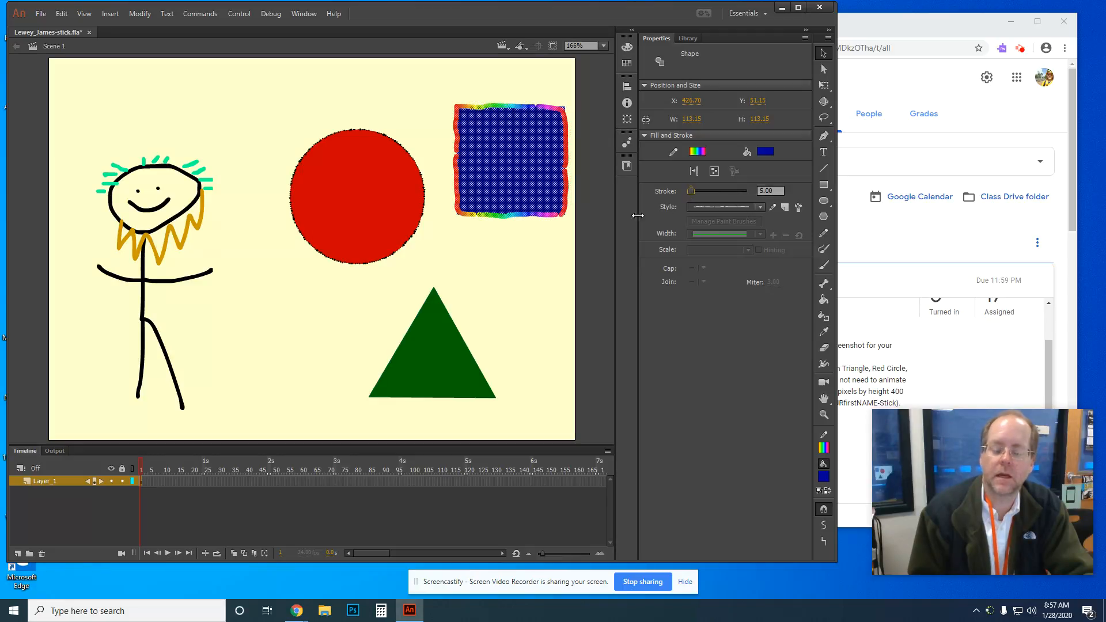
click(557, 228)
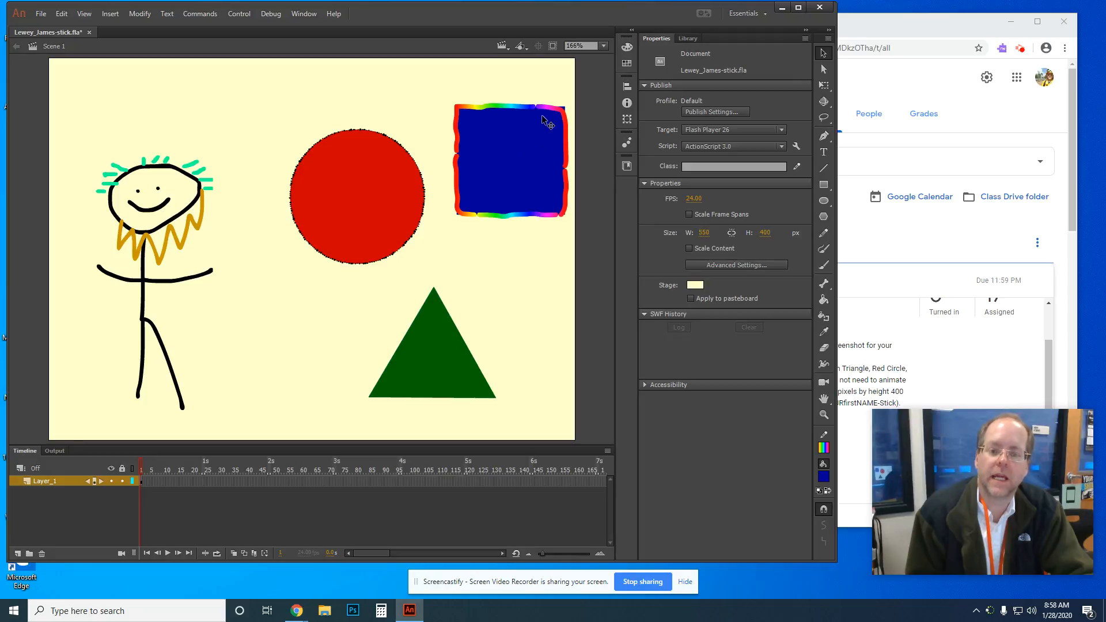
click(522, 138)
drag(447, 94, 570, 237)
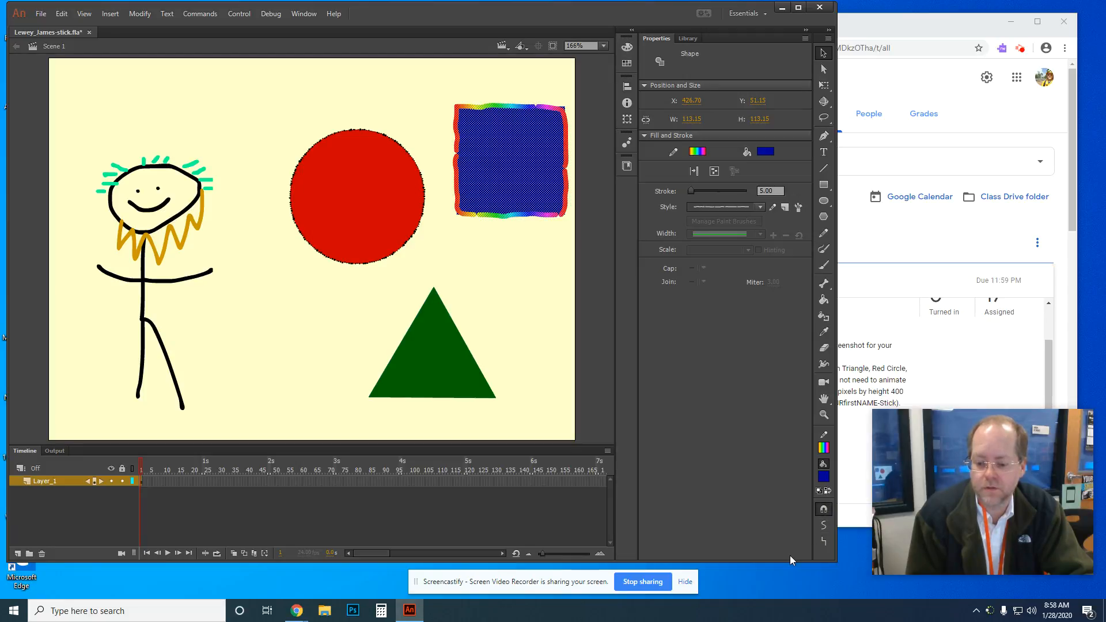
drag(790, 562, 791, 580)
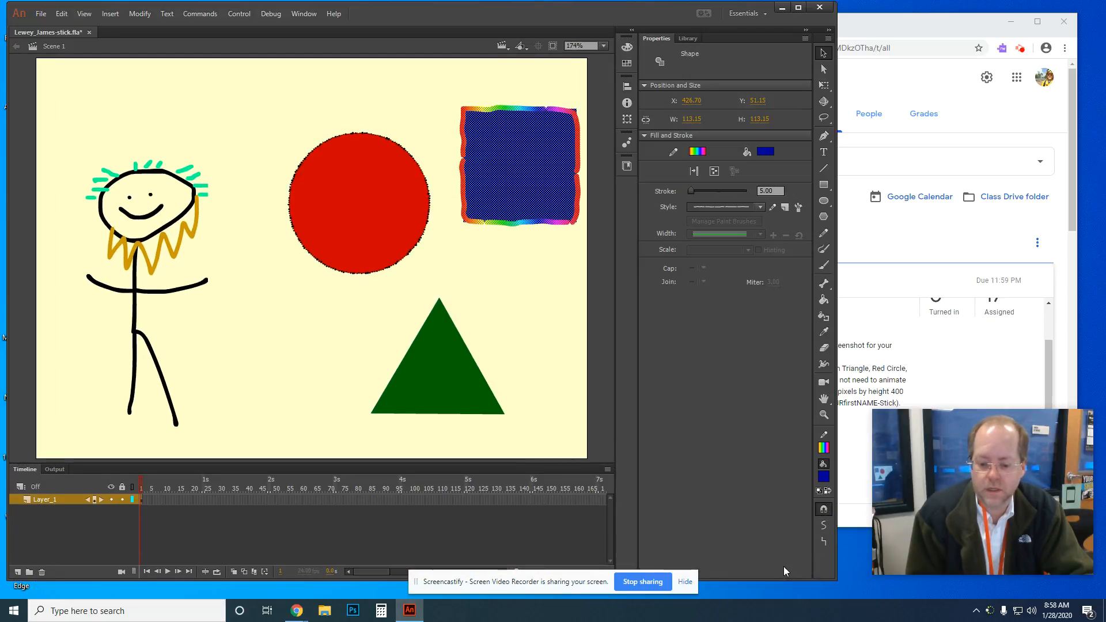
drag(780, 579, 774, 552)
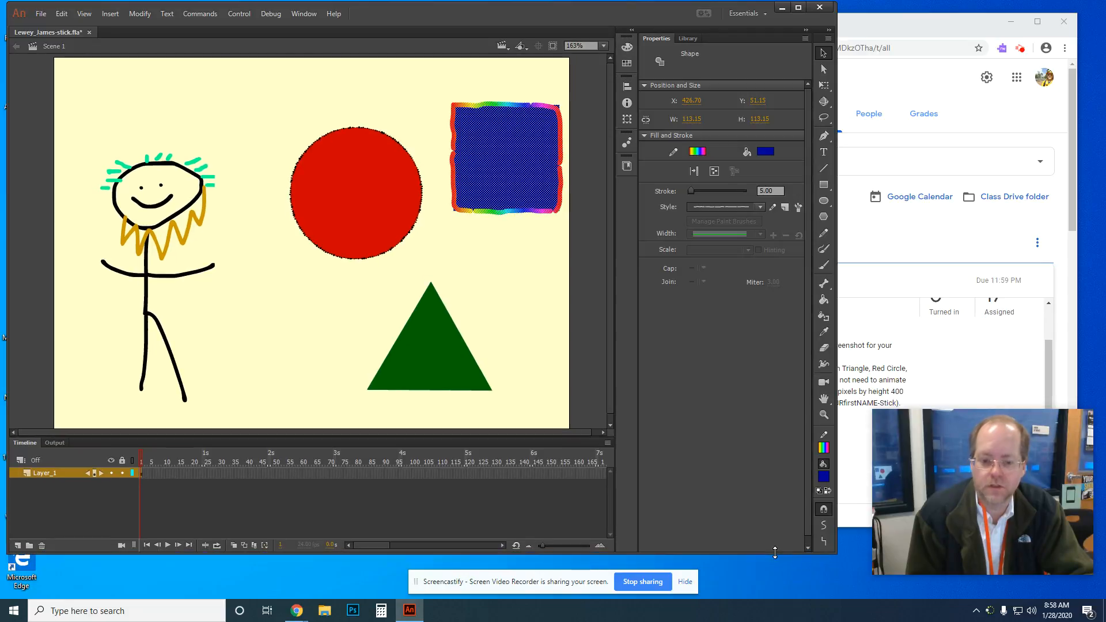
click(526, 225)
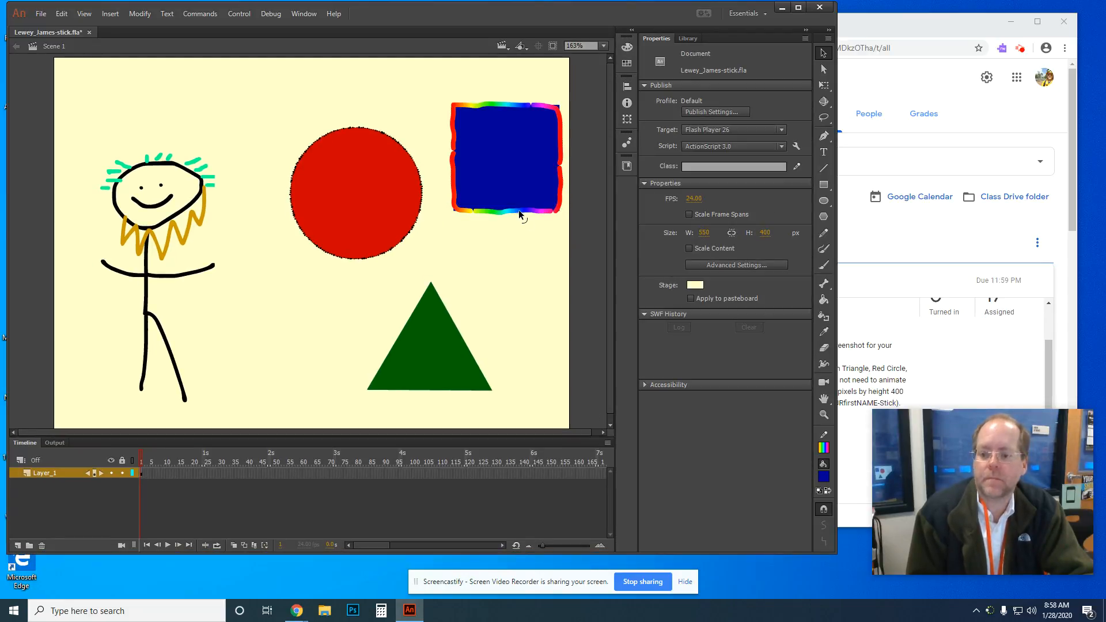
click(897, 26)
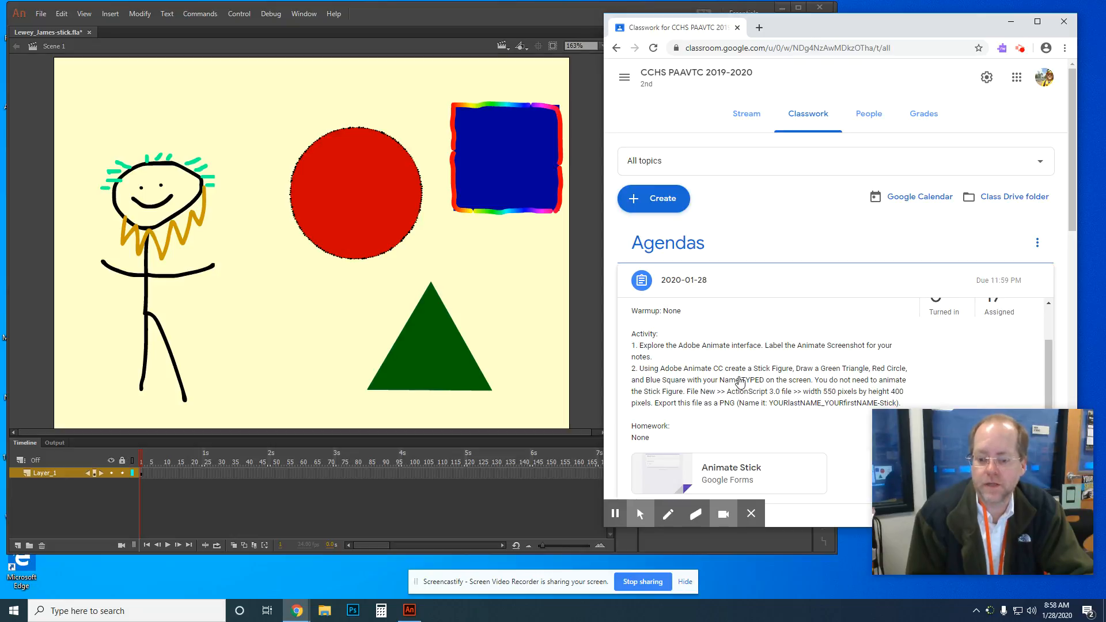
key(alt+Tab)
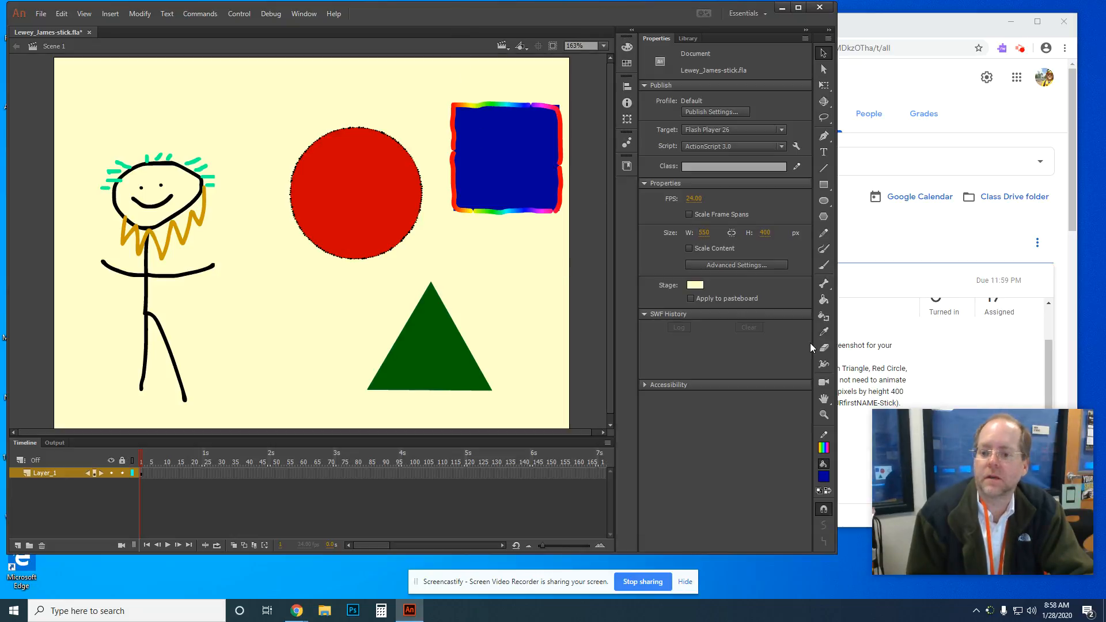
Step: Set the Text tool to the Snap ITC font in black
click(823, 153)
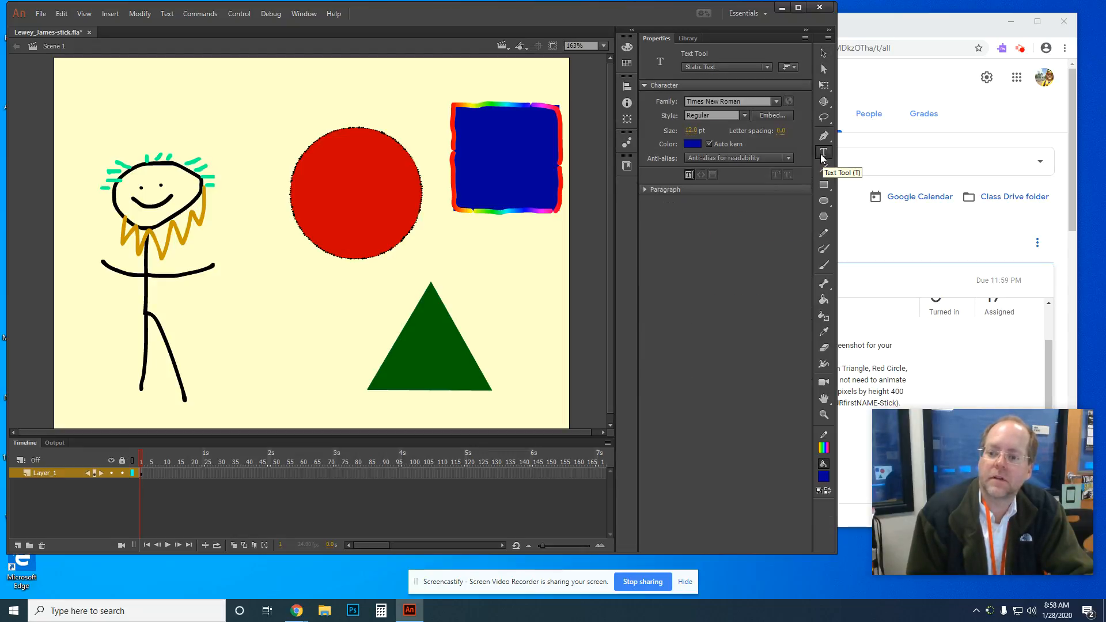
click(777, 101)
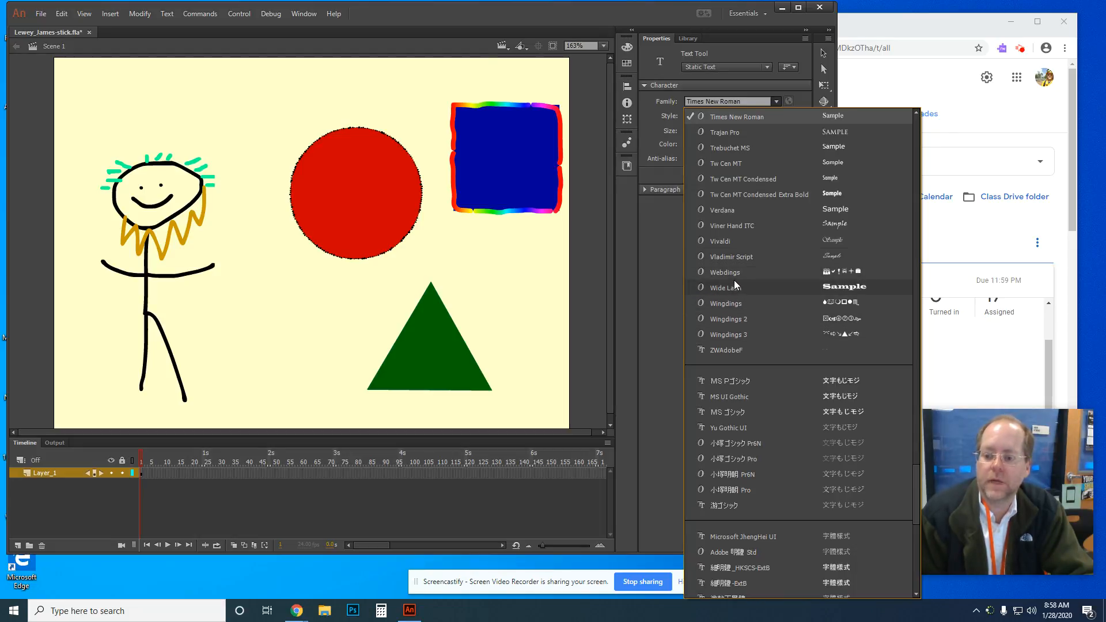
scroll(743, 281, down, 4)
scroll(744, 282, up, 7)
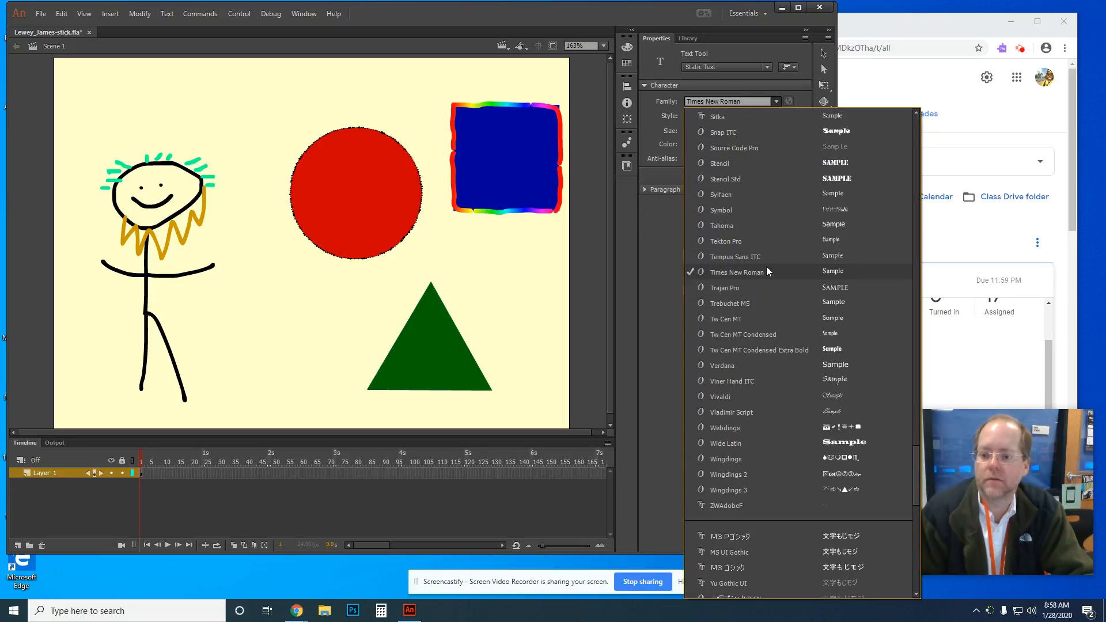
scroll(792, 254, up, 2)
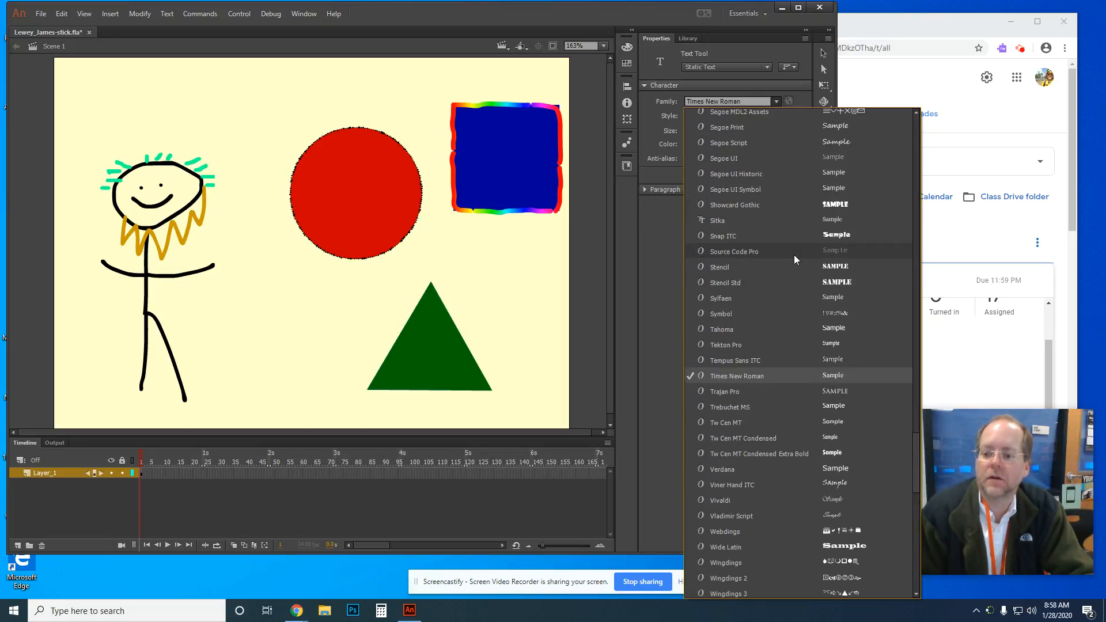
click(759, 236)
click(693, 144)
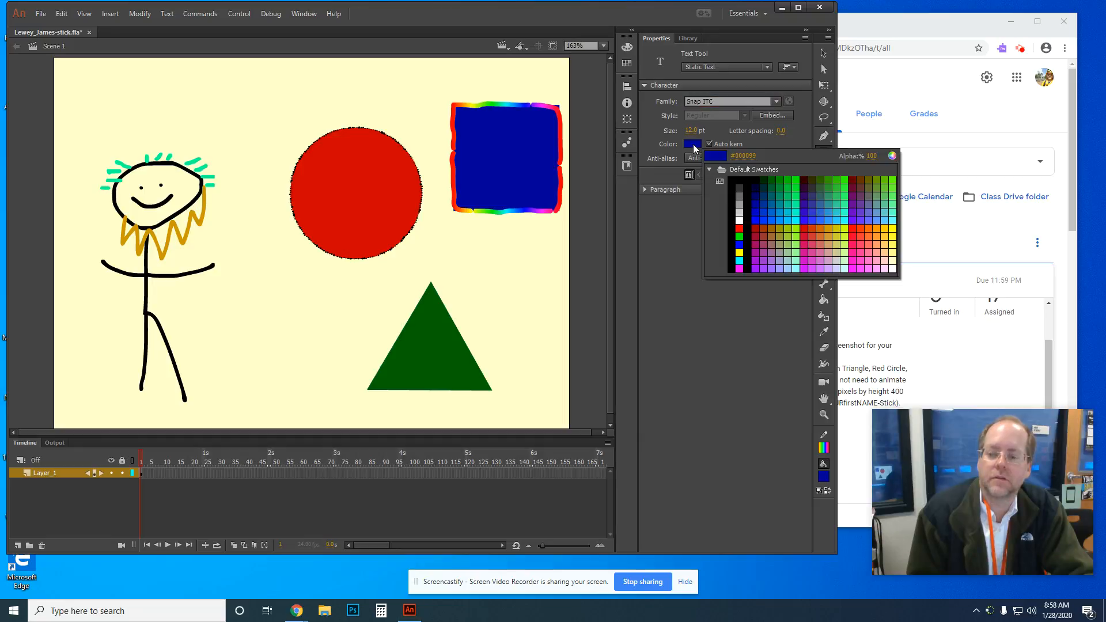
click(754, 182)
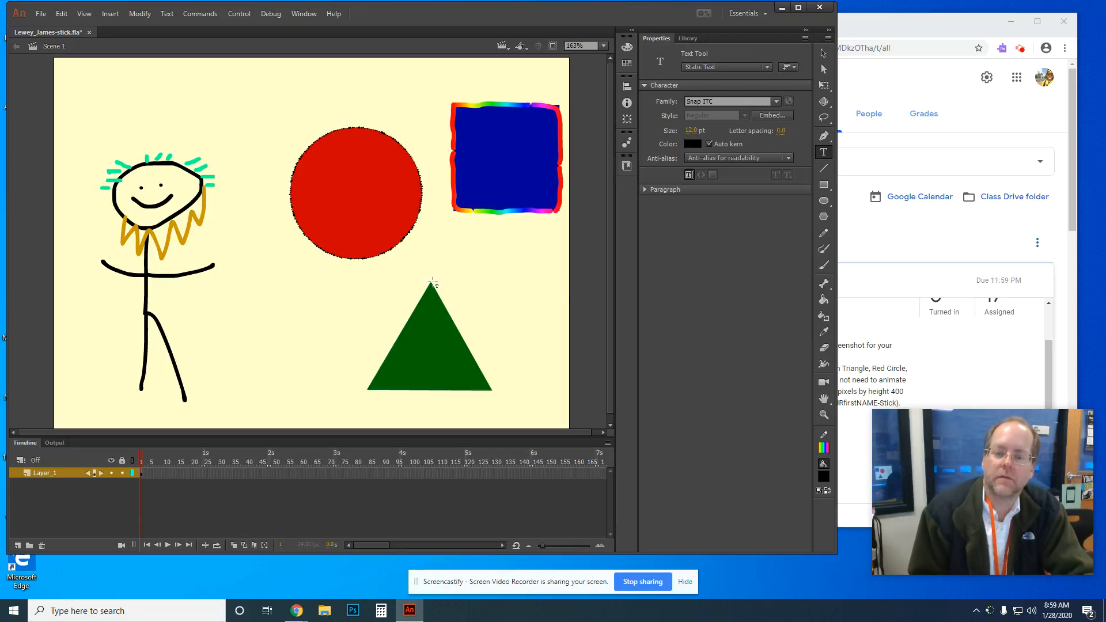
Step: Type the author's name beside the stick figure and set it to 24 pt
click(228, 326)
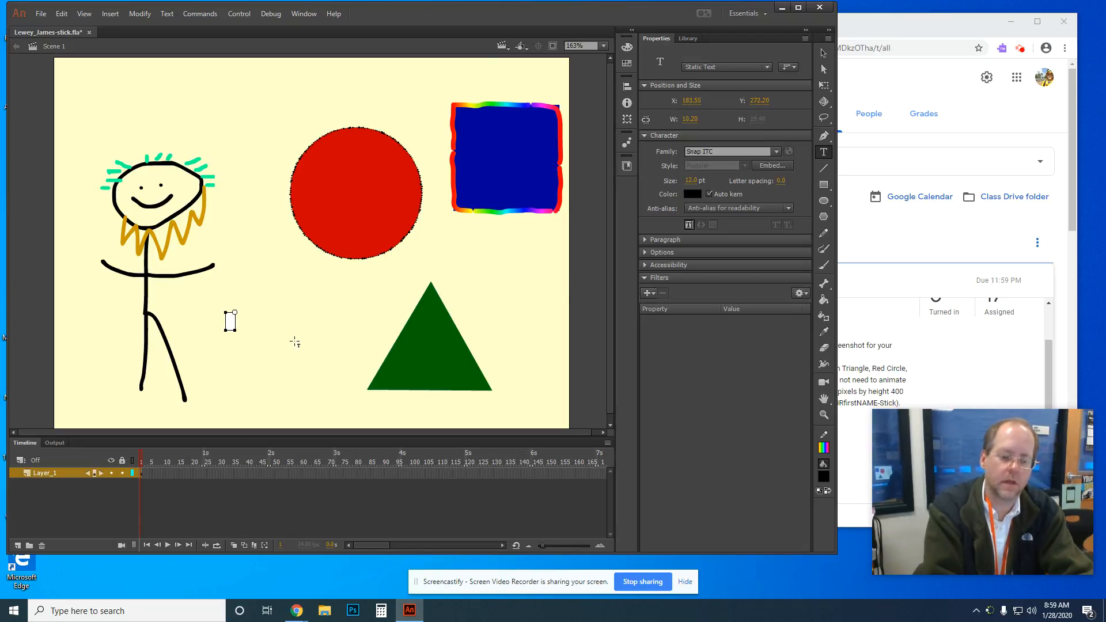
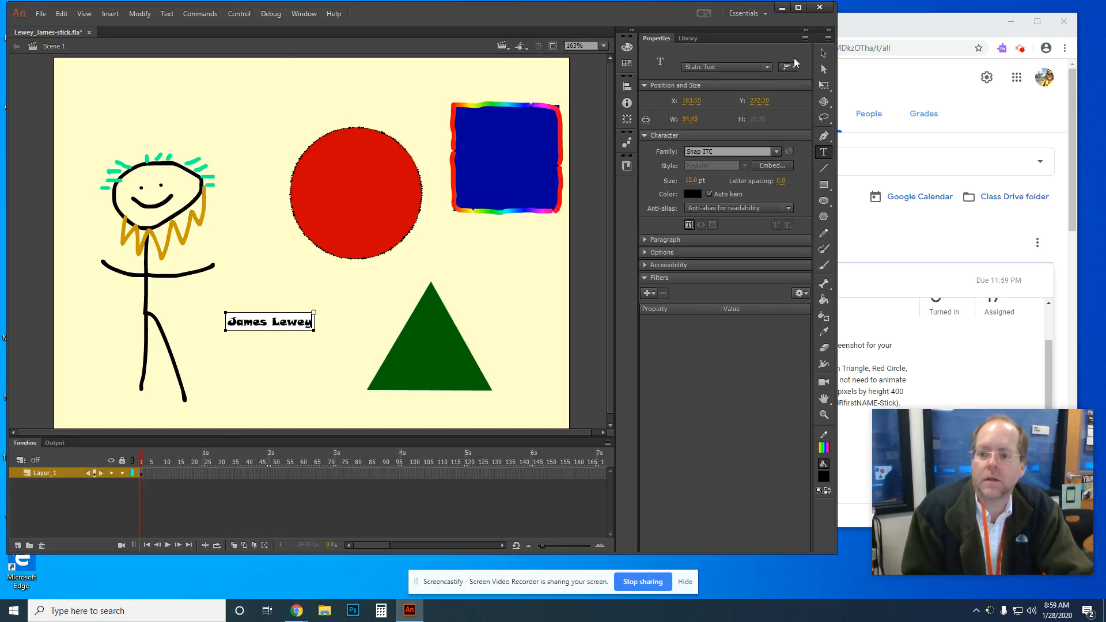
key(Escape)
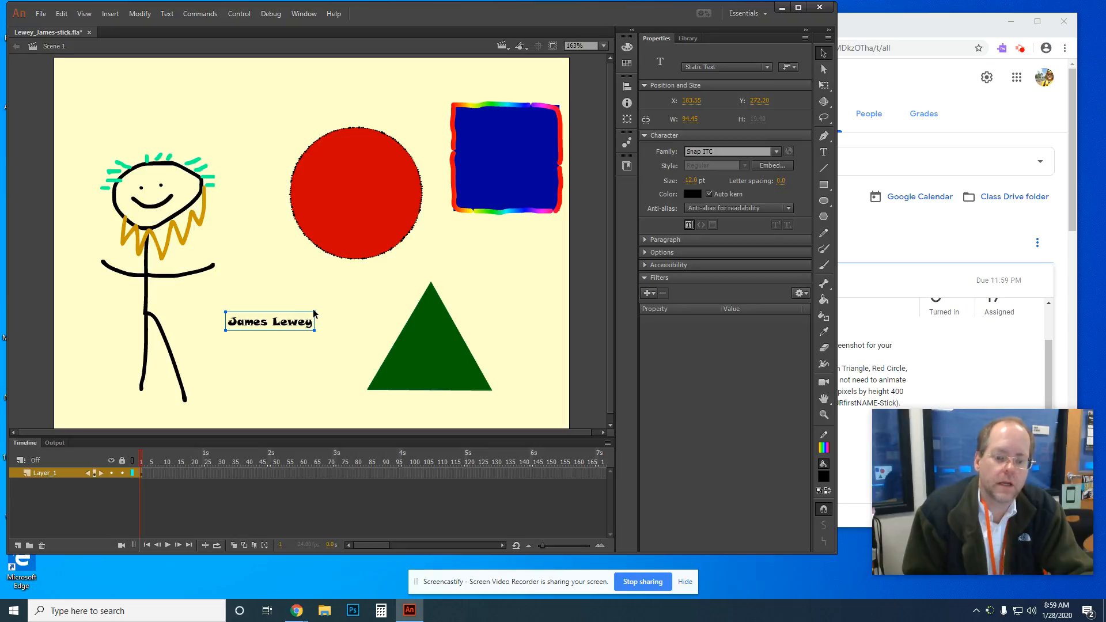
mouse_move(314, 311)
mouse_down()
mouse_move(357, 311)
mouse_move(321, 331)
mouse_up()
click(690, 180)
text(24)
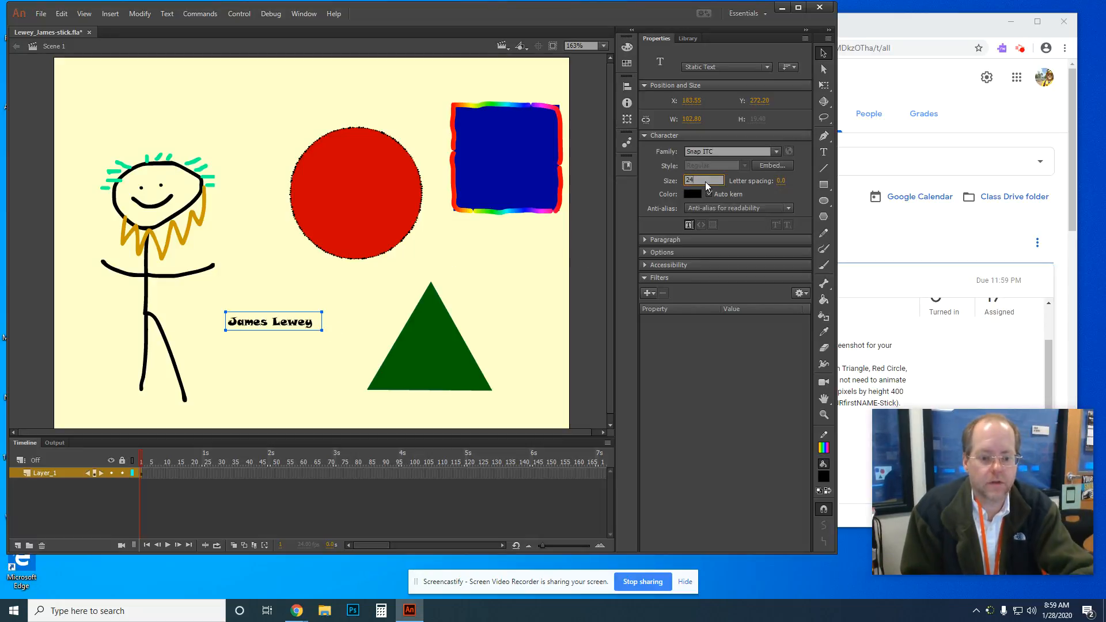
key(Return)
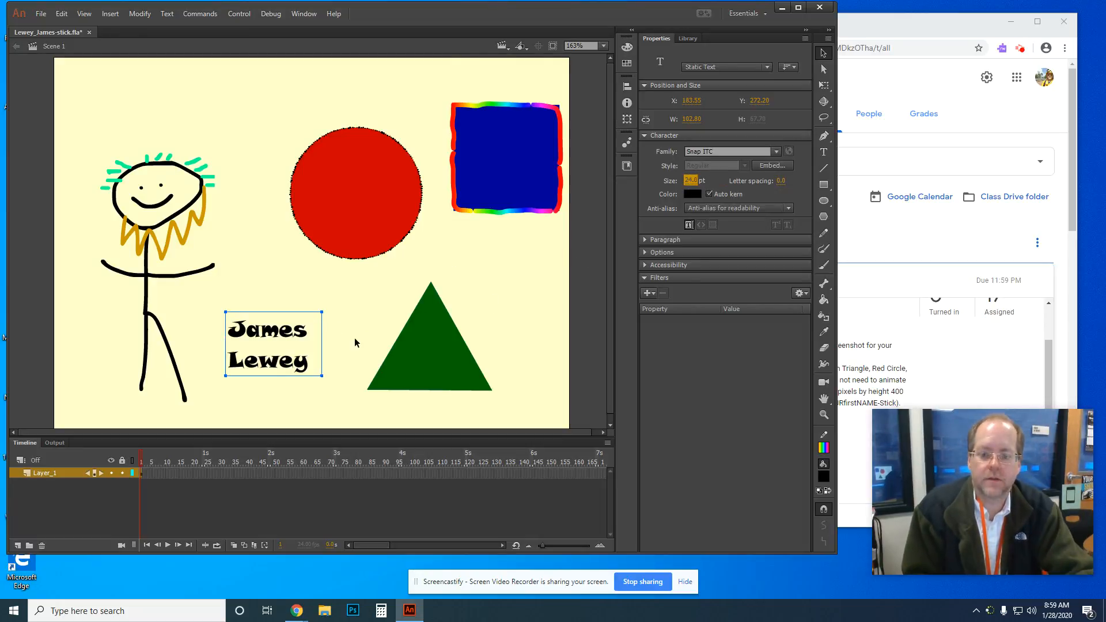
Step: Widen the name text box to one line and move it to the stage top
drag(320, 376, 377, 376)
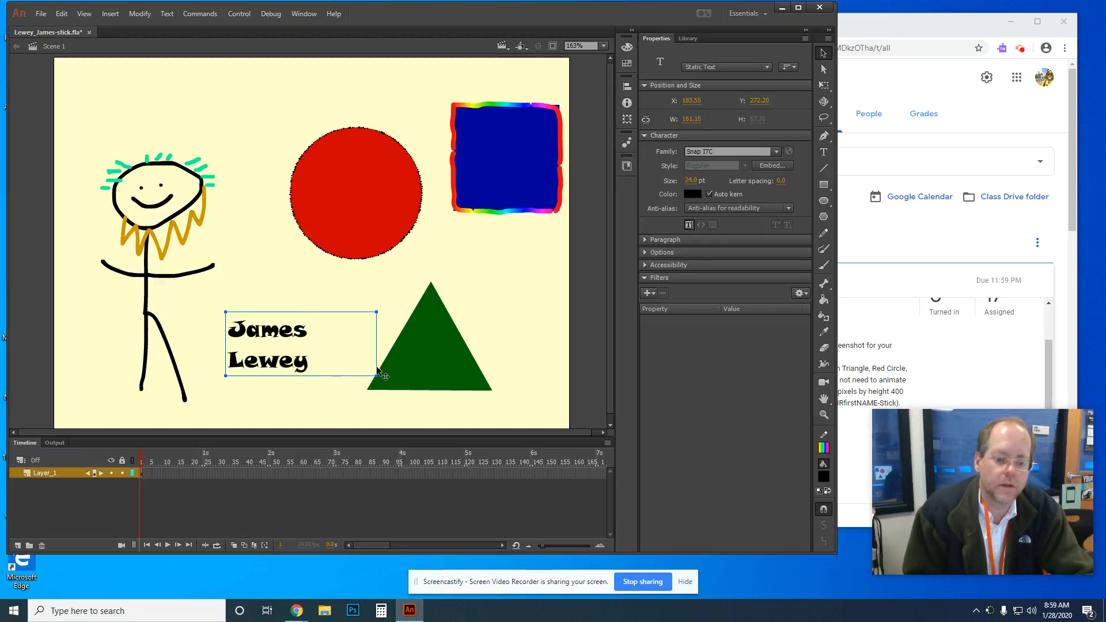
drag(377, 376, 441, 375)
drag(368, 326, 364, 98)
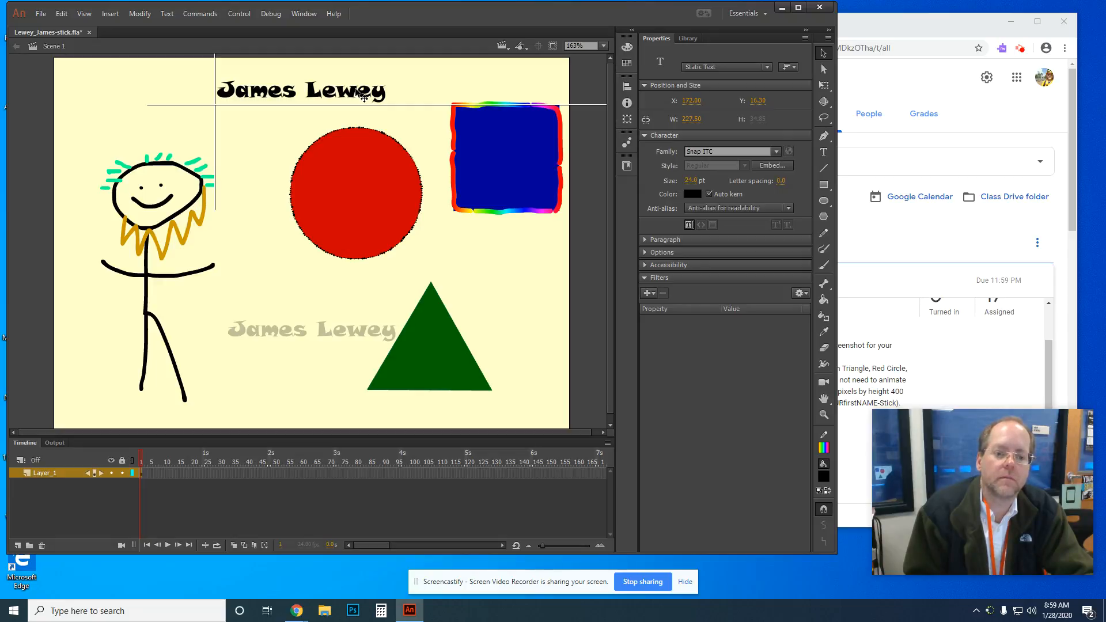
drag(363, 98, 363, 97)
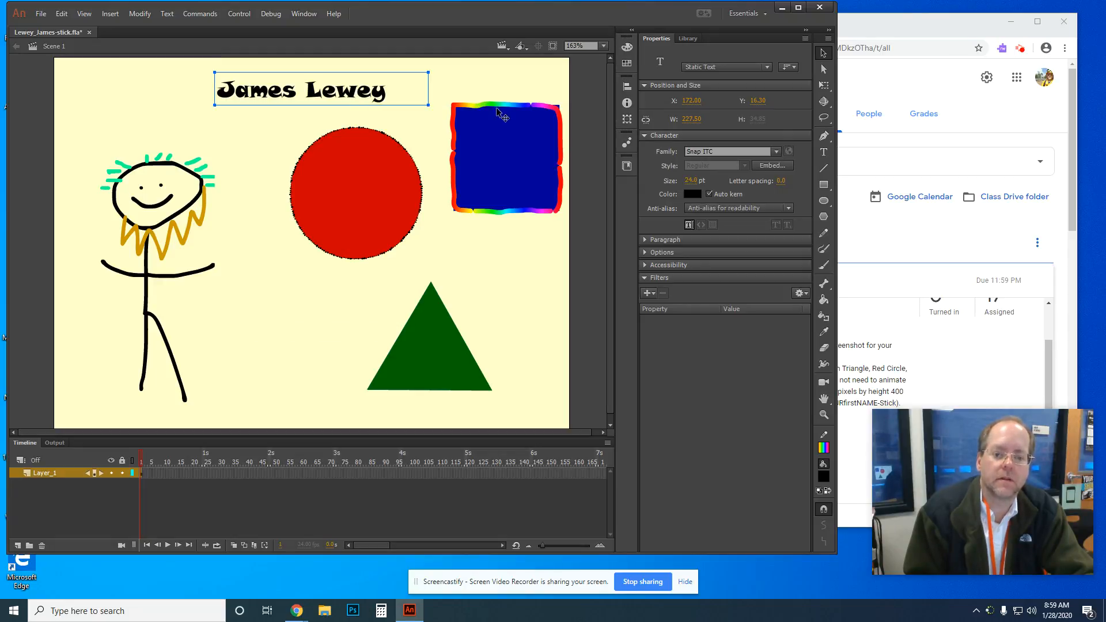
Step: Deselect the title and choose File > Export > Export Image
click(245, 216)
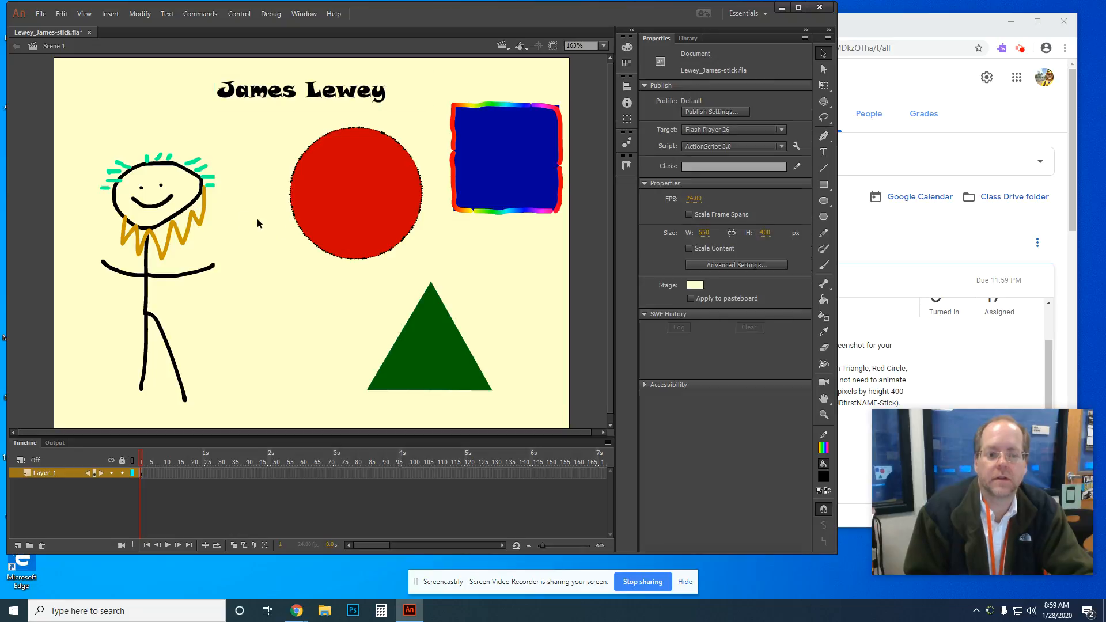
click(38, 17)
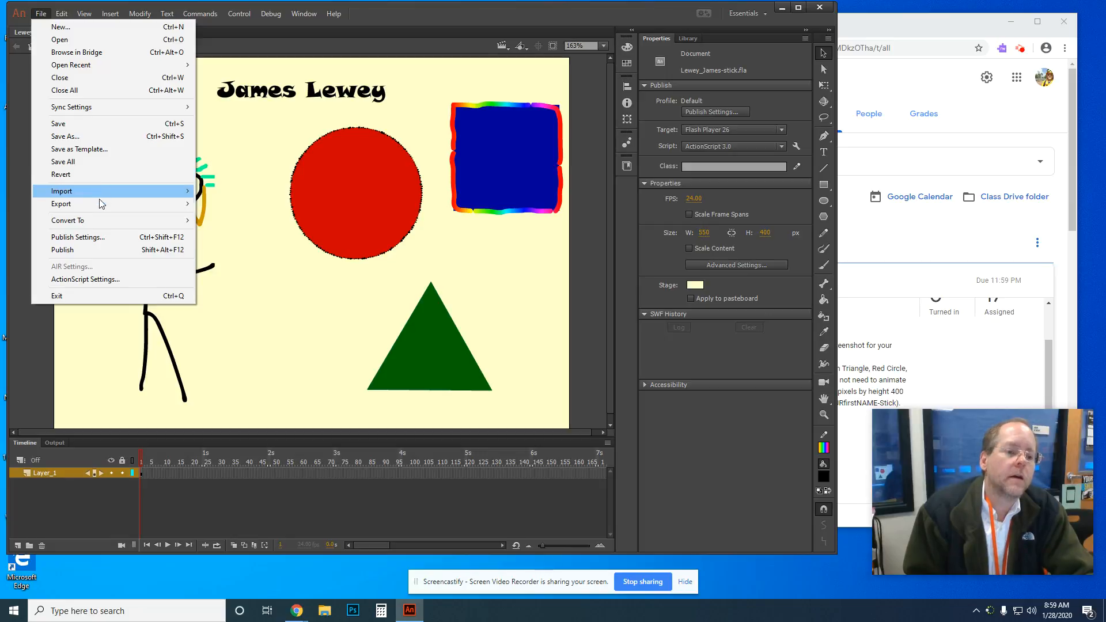
mouse_move(170, 210)
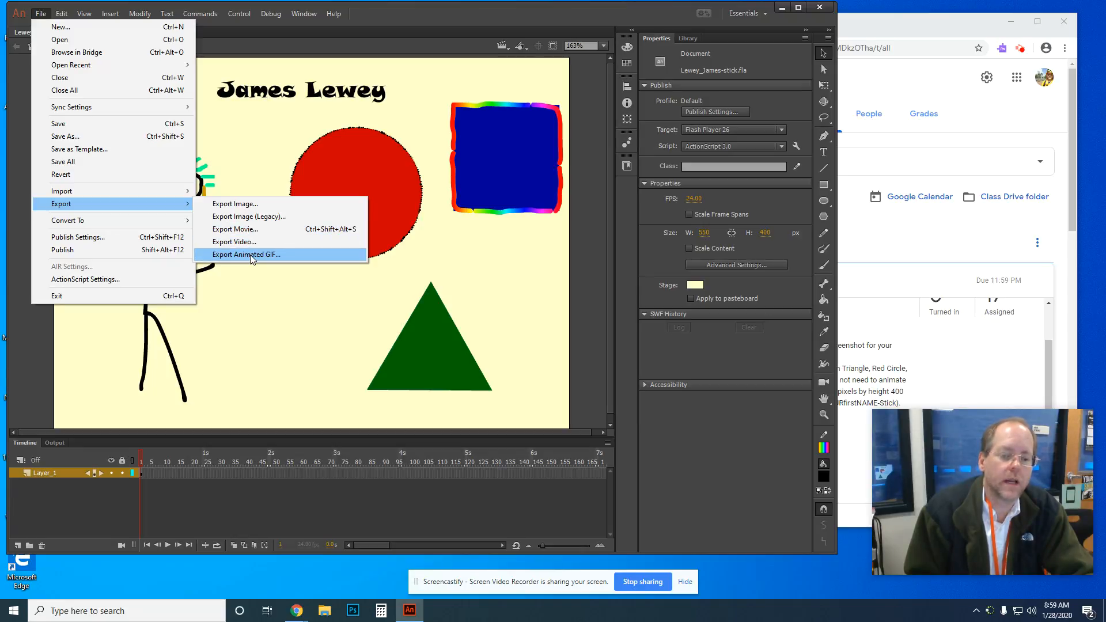
click(340, 204)
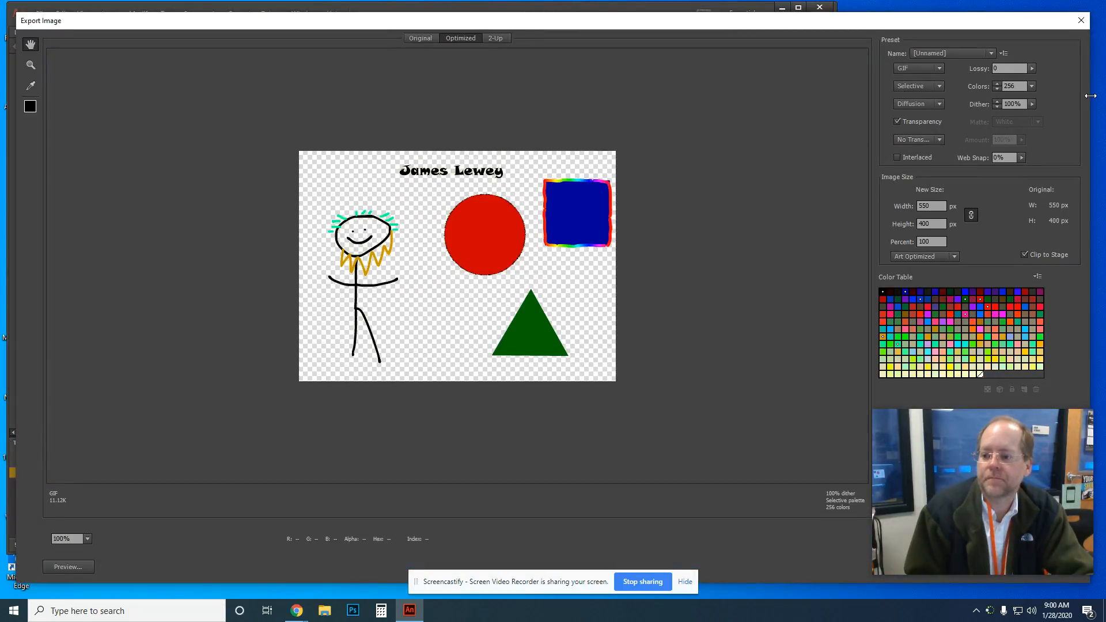
Step: Resize the Export Image window and choose the PNG-8 128 Dithered preset
drag(1090, 95, 836, 112)
mouse_move(707, 13)
mouse_down()
mouse_move(705, 91)
mouse_move(710, 32)
mouse_up()
click(702, 62)
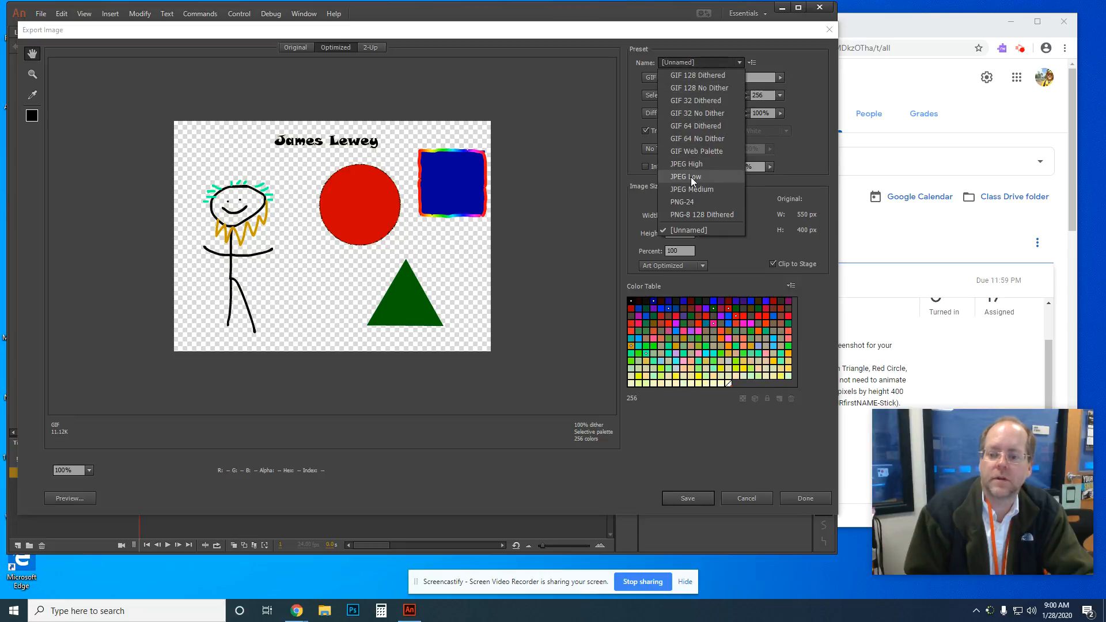
click(703, 213)
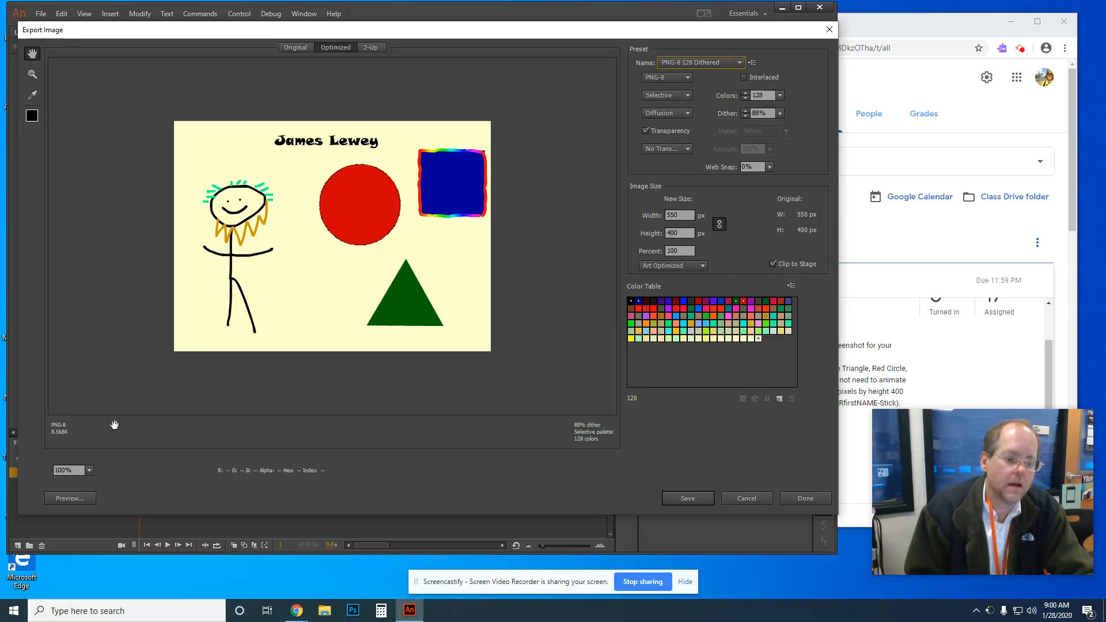
Step: Check the preview at 200% then 100%, and save the PNG
click(89, 474)
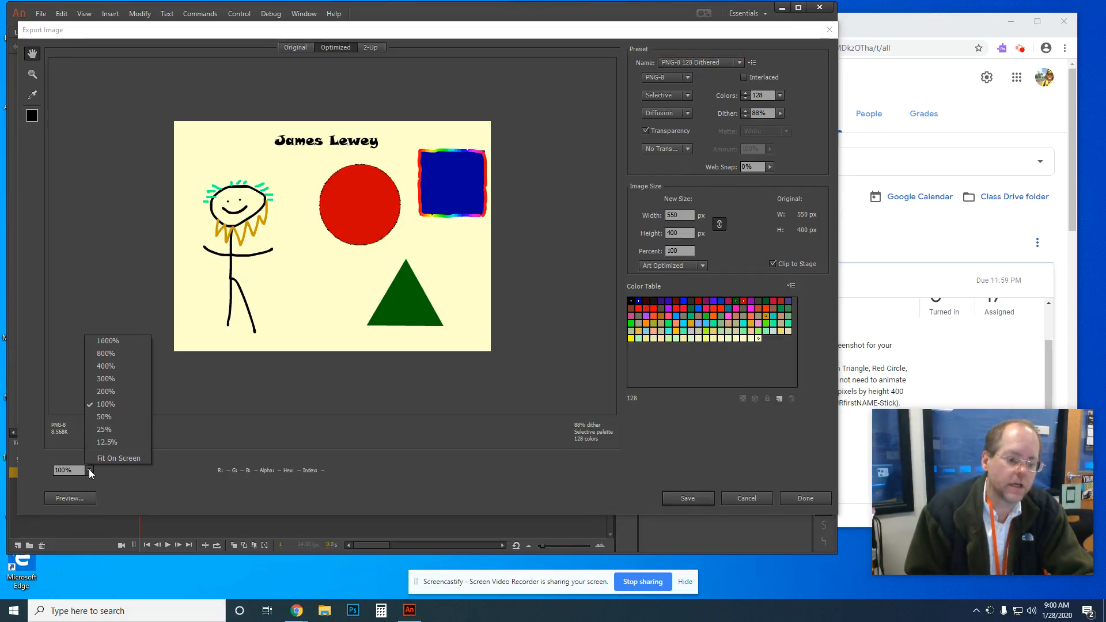
click(116, 390)
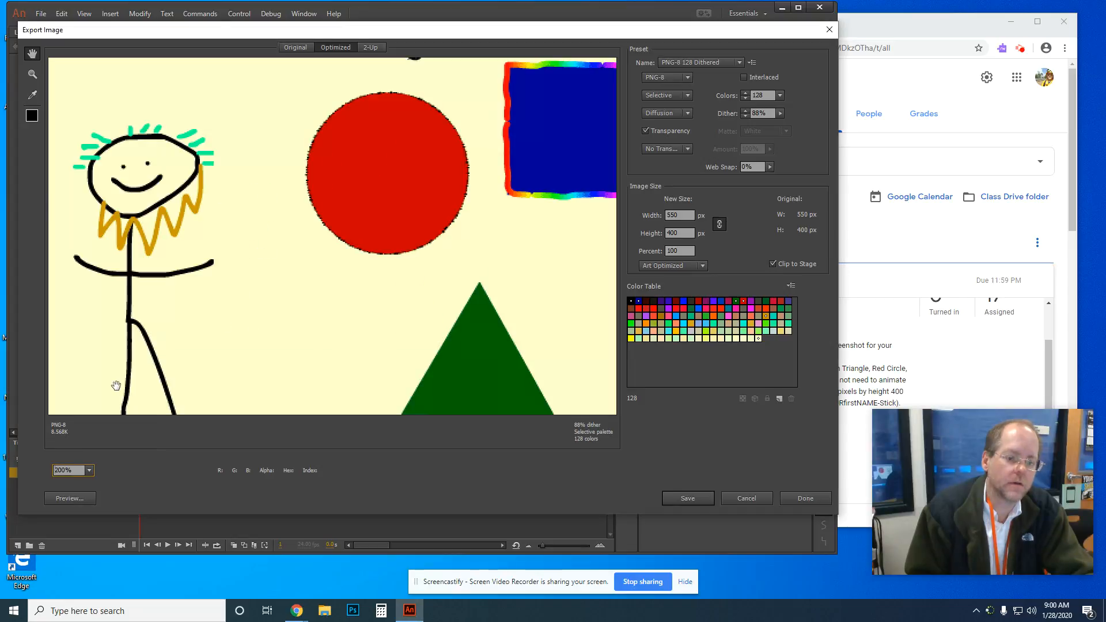
click(90, 471)
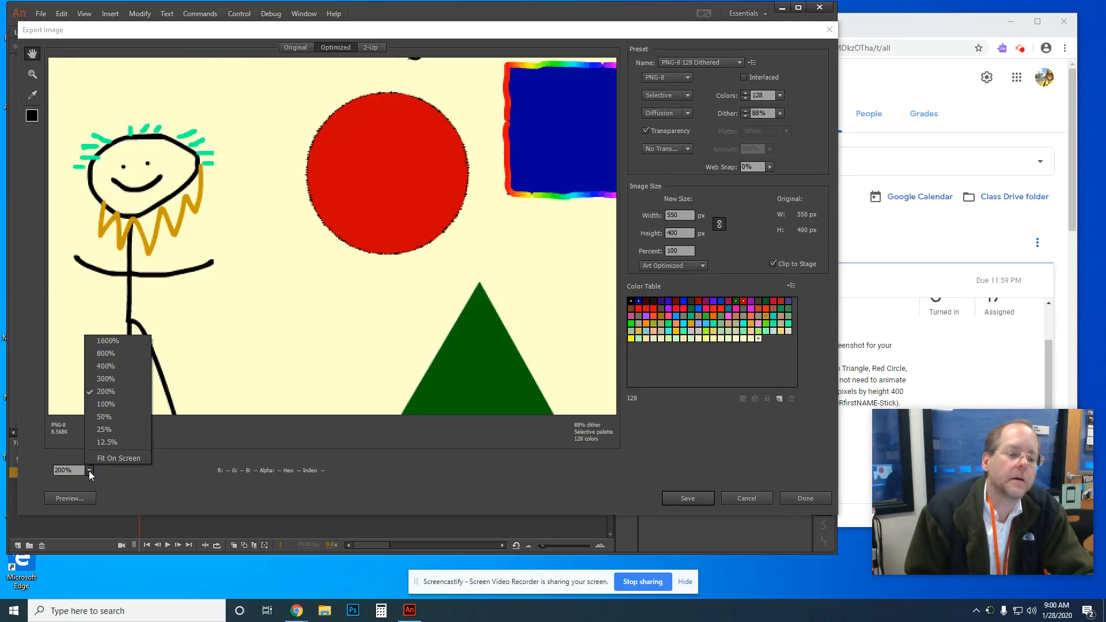
click(112, 405)
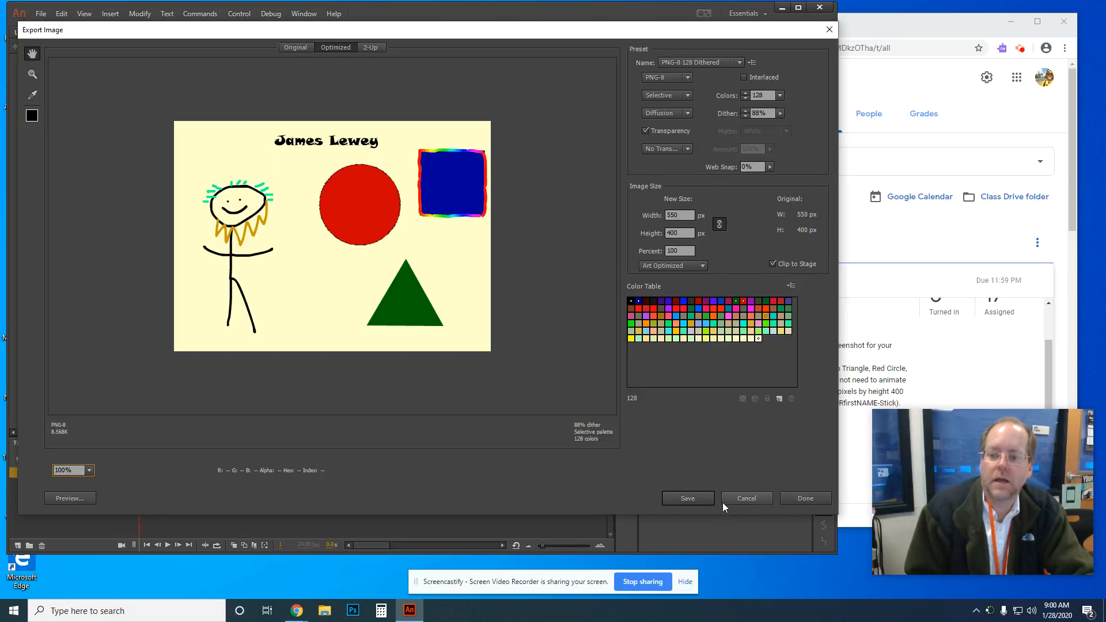
click(683, 499)
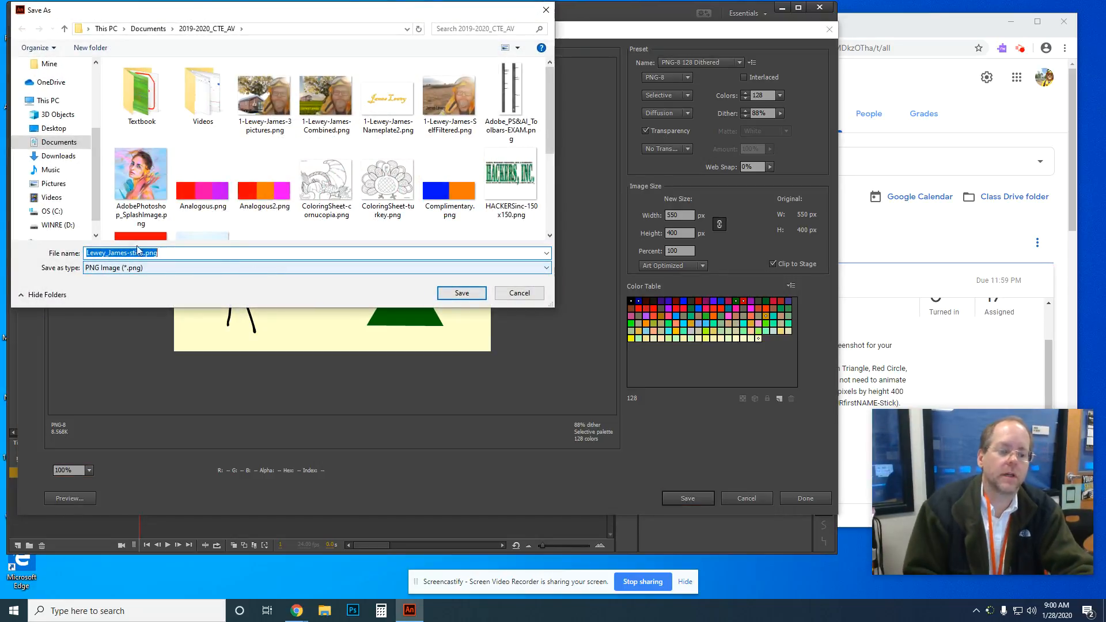
Step: Confirm saving the stick PNG in the 2019-2020_CTE_AV folder
click(459, 292)
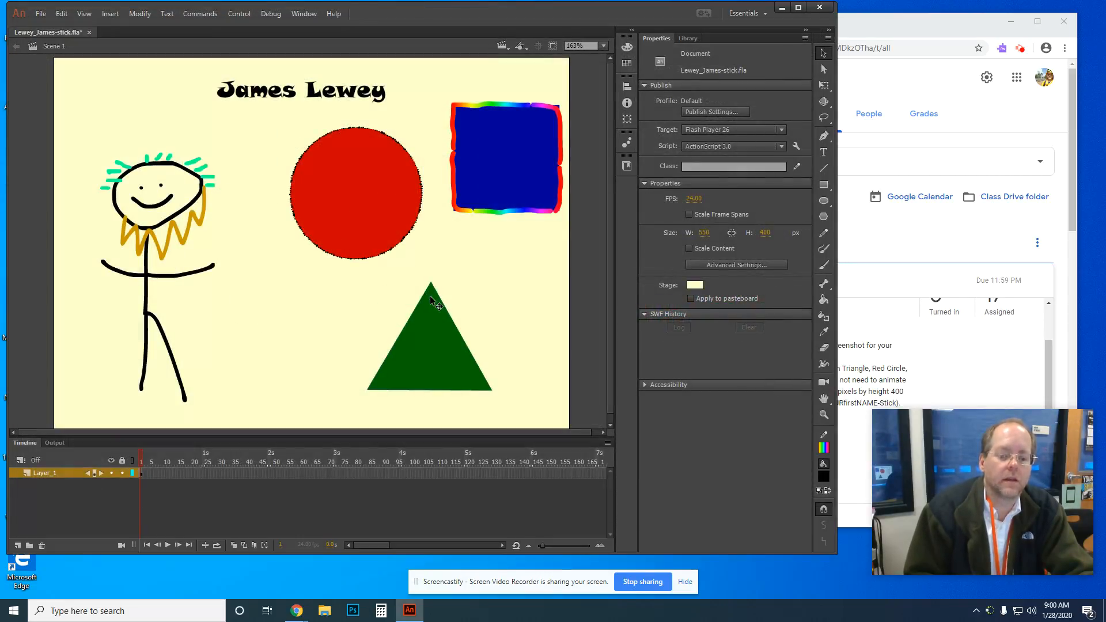